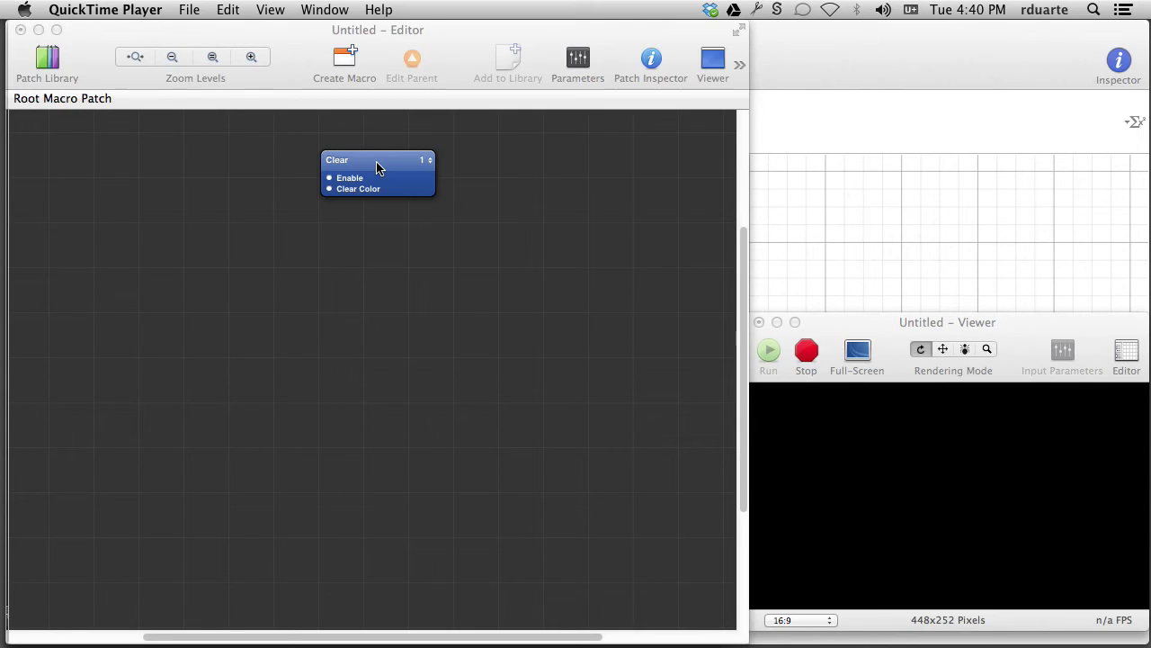
Step: Add a Circle patch from the library search and place it right of the Clear patch
click(376, 167)
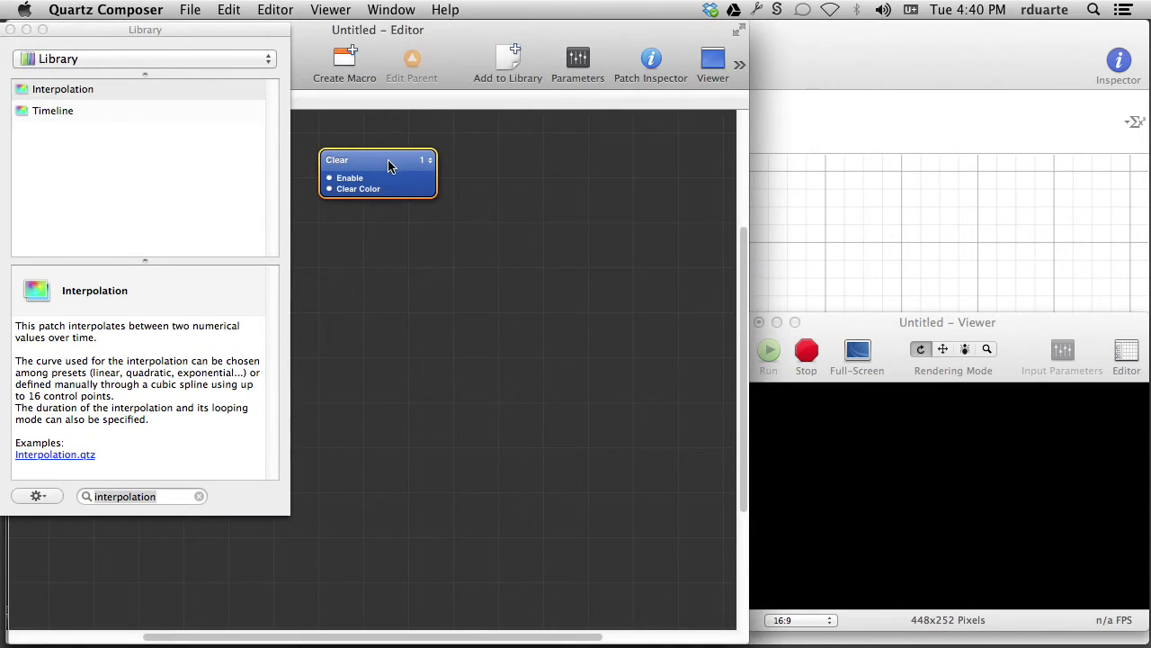
drag(389, 160, 381, 146)
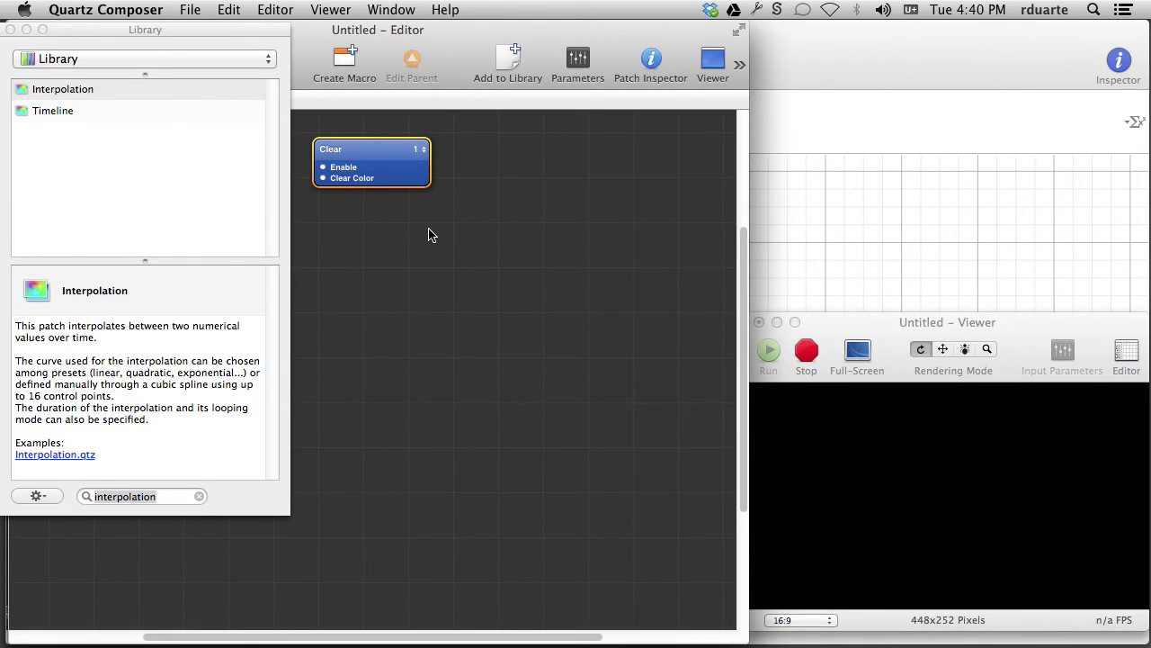
key(super+Return)
text(circle)
key(Down)
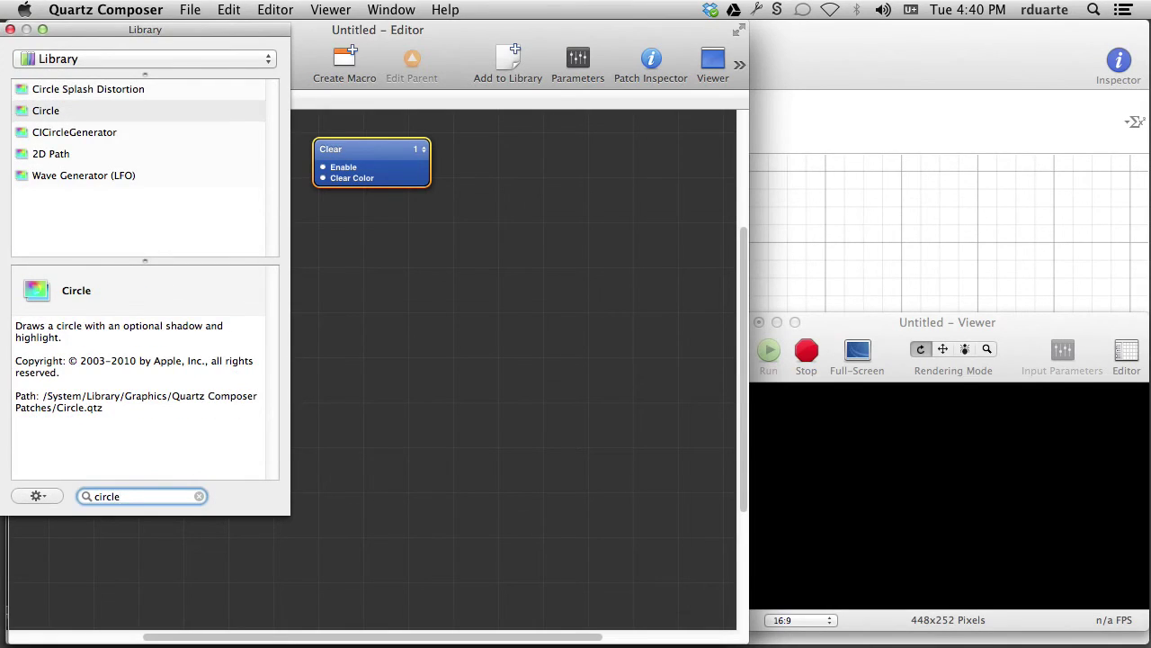
key(Return)
drag(363, 378, 568, 224)
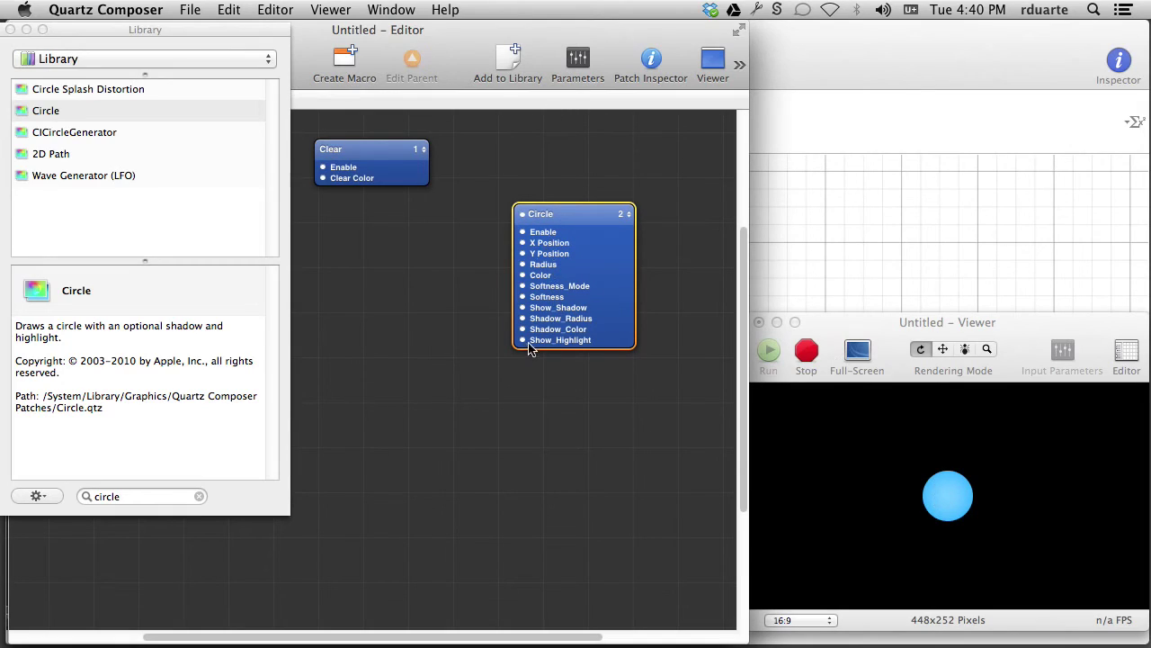
Step: Show the Circle patch's parameters and experiment with its Y Position knob
click(472, 263)
click(130, 496)
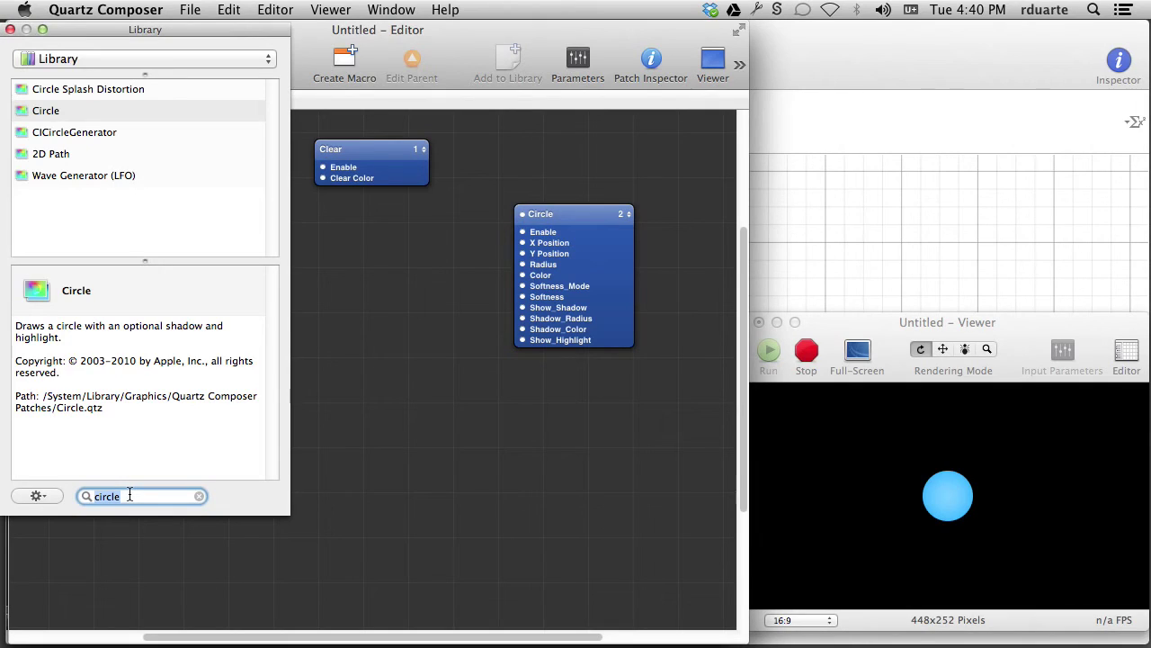
click(550, 287)
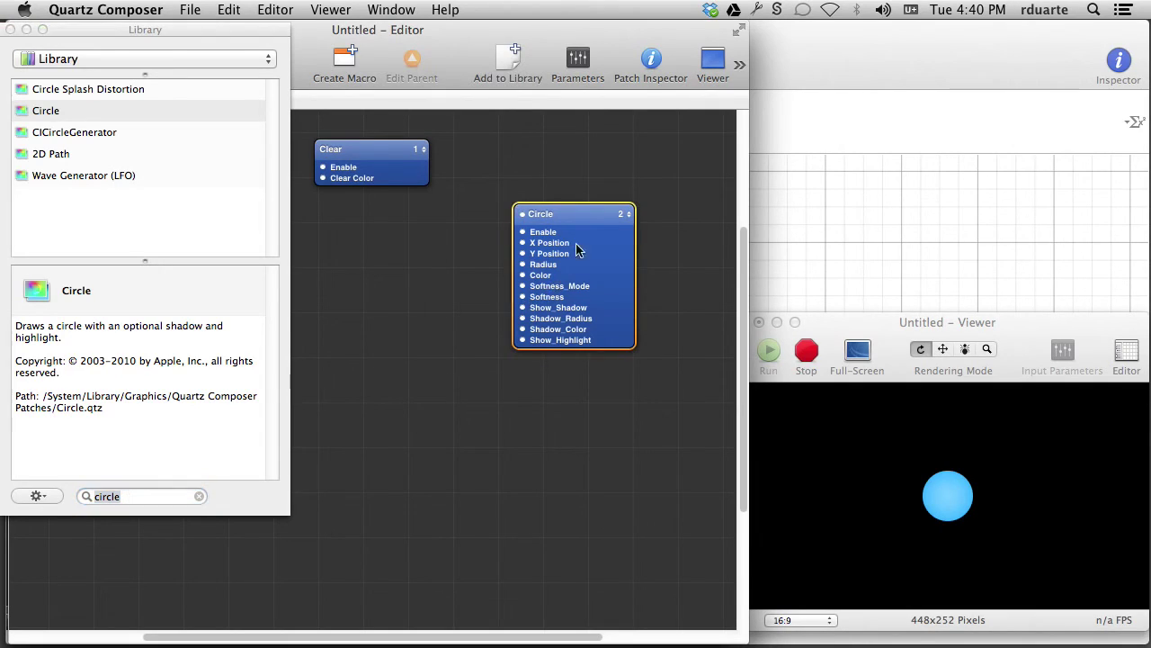
click(580, 59)
drag(450, 205, 405, 203)
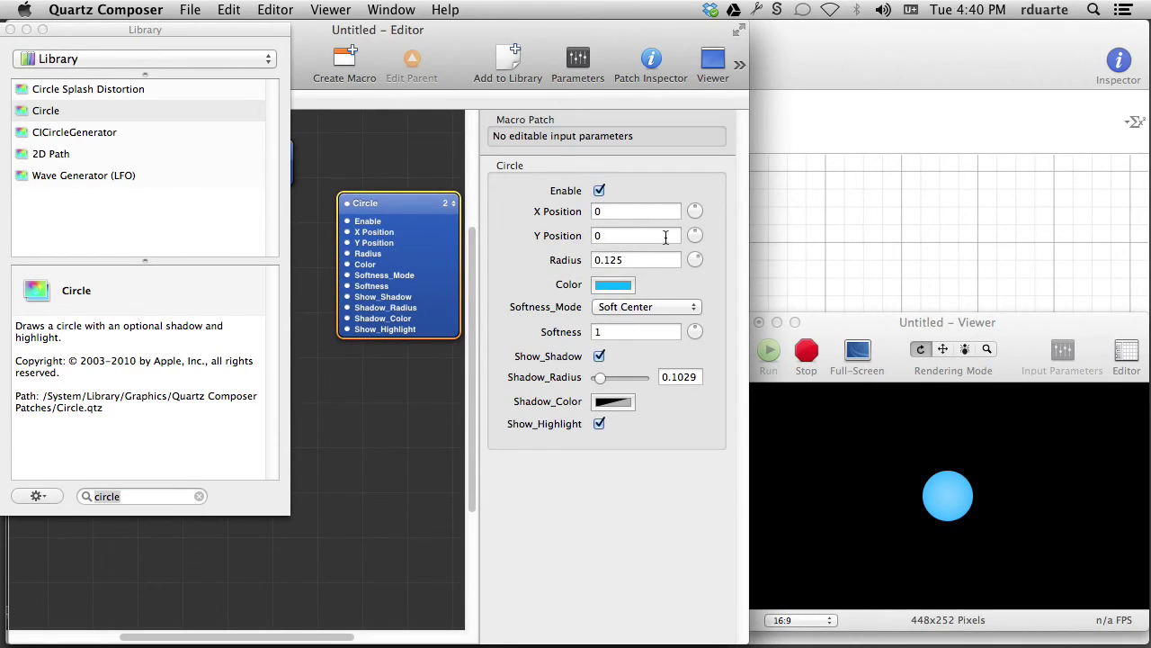
mouse_move(695, 236)
mouse_down()
mouse_move(693, 266)
mouse_move(708, 225)
mouse_move(676, 238)
mouse_move(706, 252)
mouse_move(674, 213)
mouse_move(721, 223)
mouse_move(710, 213)
mouse_move(702, 253)
mouse_move(694, 219)
mouse_move(680, 230)
mouse_move(694, 243)
mouse_up()
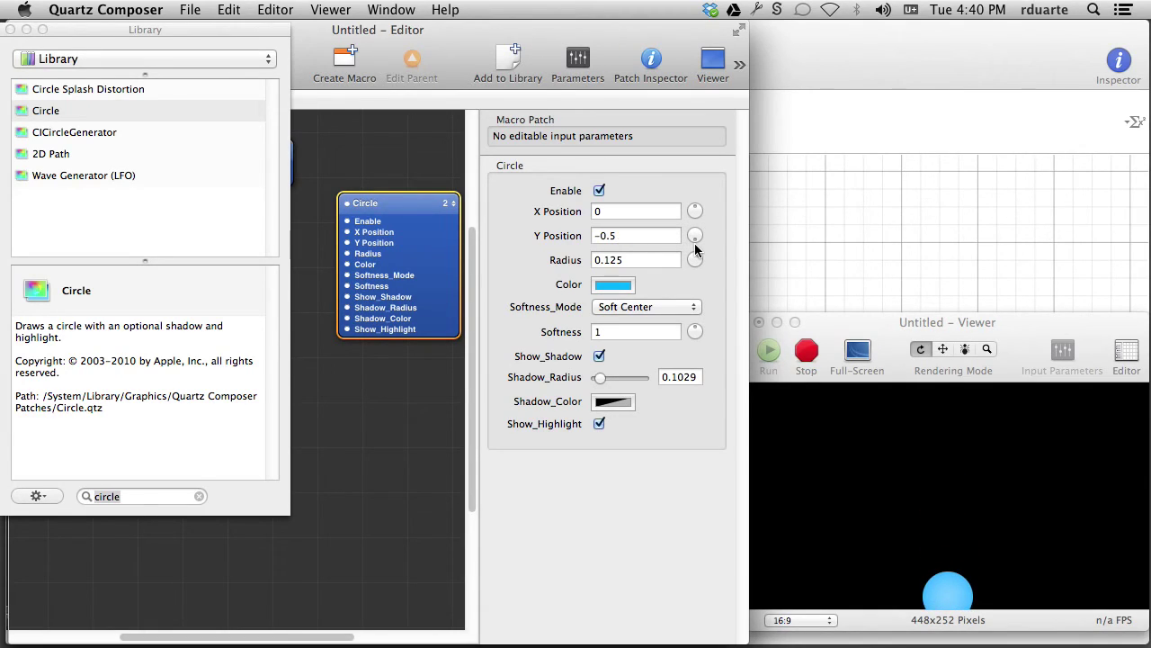
mouse_move(694, 243)
mouse_down()
mouse_move(689, 222)
mouse_move(707, 222)
mouse_move(682, 238)
mouse_move(694, 248)
mouse_up()
Step: Set the Viewer to a 4:3 aspect, leave Y Position at -0.08822, and widen the editor
click(848, 617)
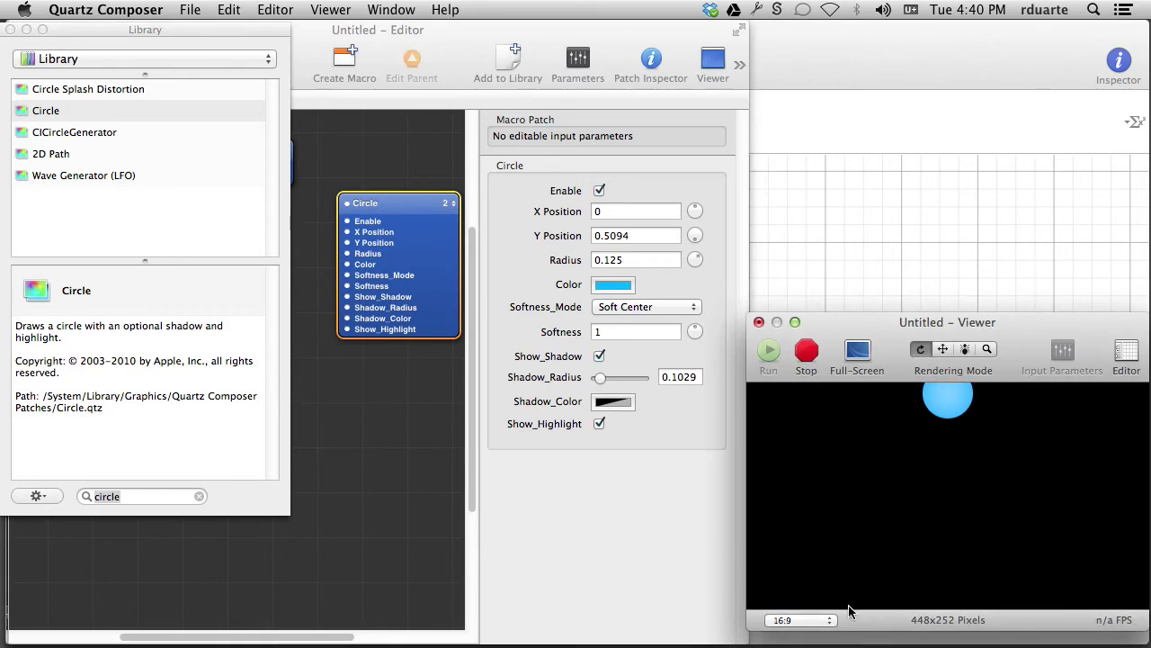
click(815, 620)
click(817, 604)
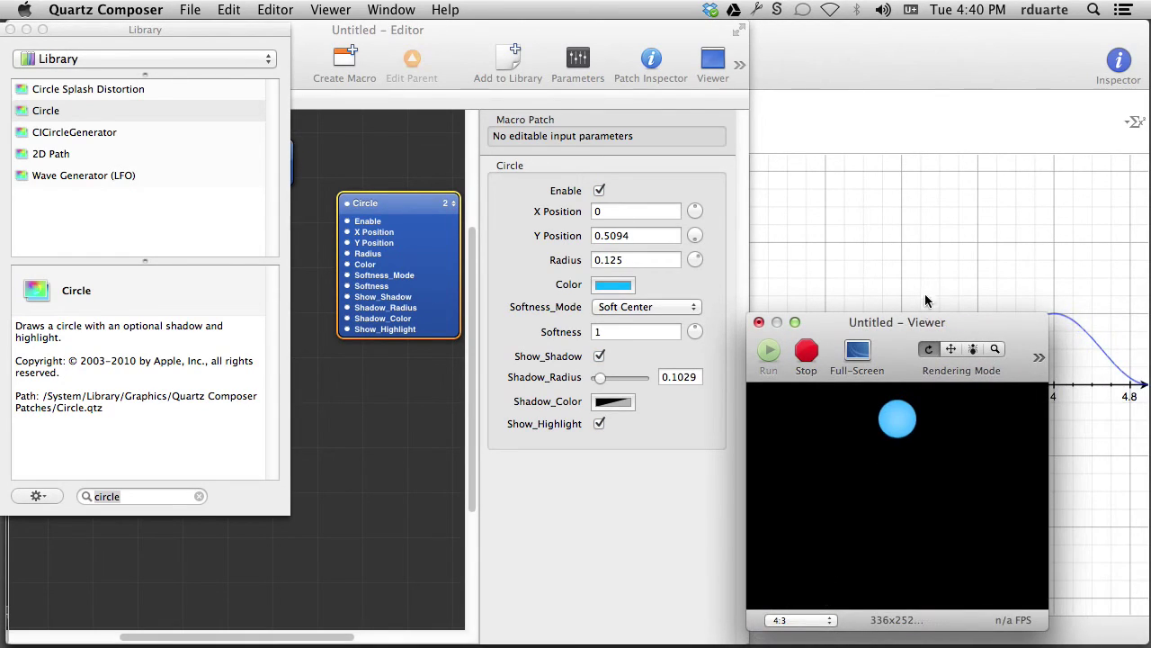
drag(897, 323, 974, 308)
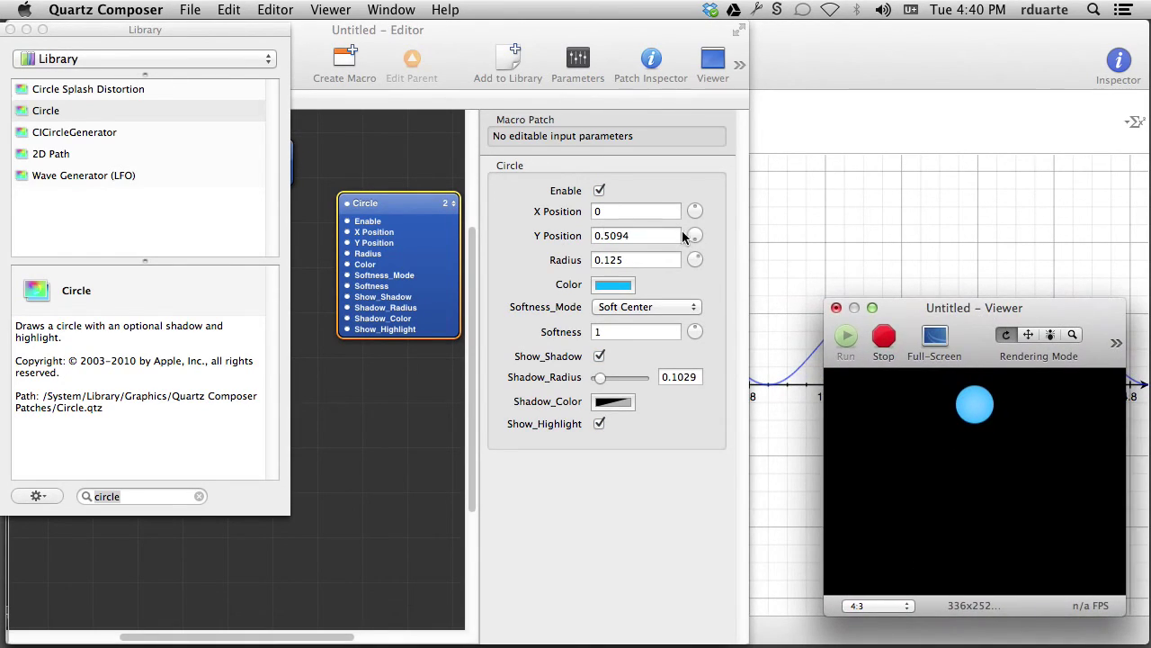
drag(694, 236, 678, 212)
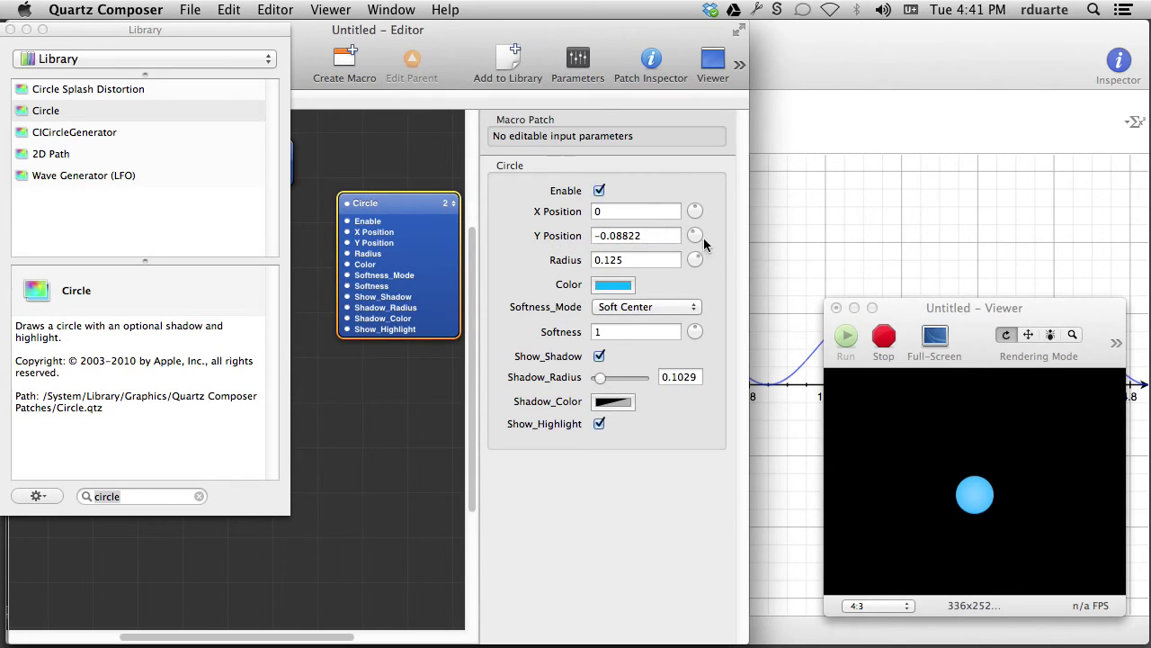
drag(748, 236, 821, 237)
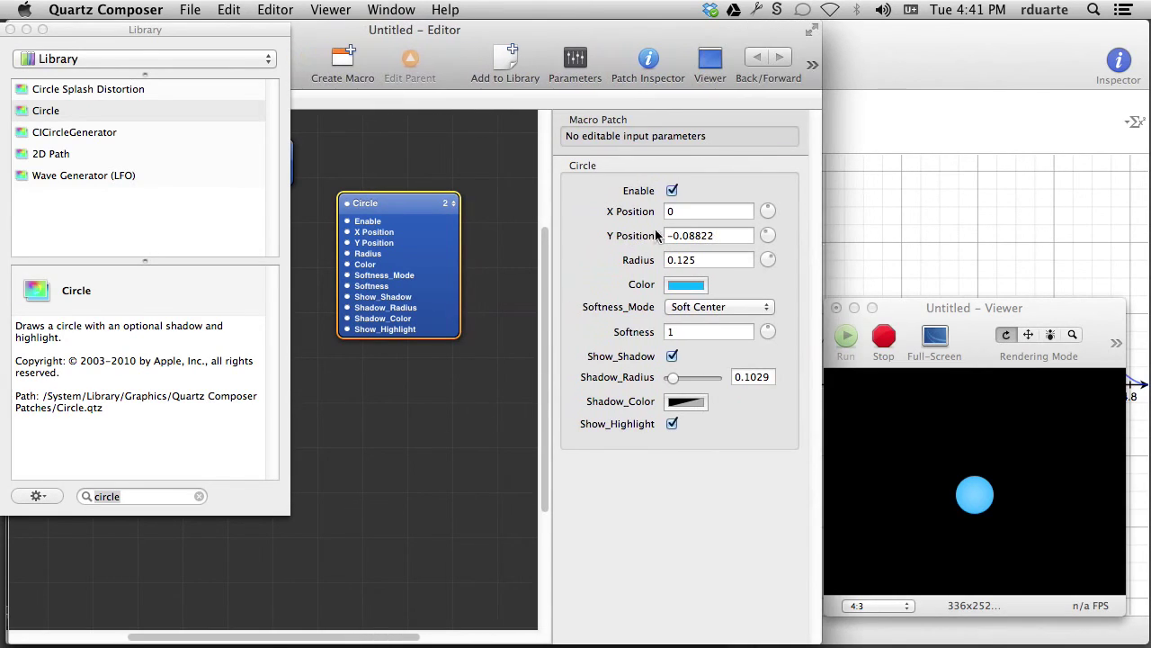
Step: Add Integrator and Interpolation patches, stacking them in a column below Clear
click(575, 68)
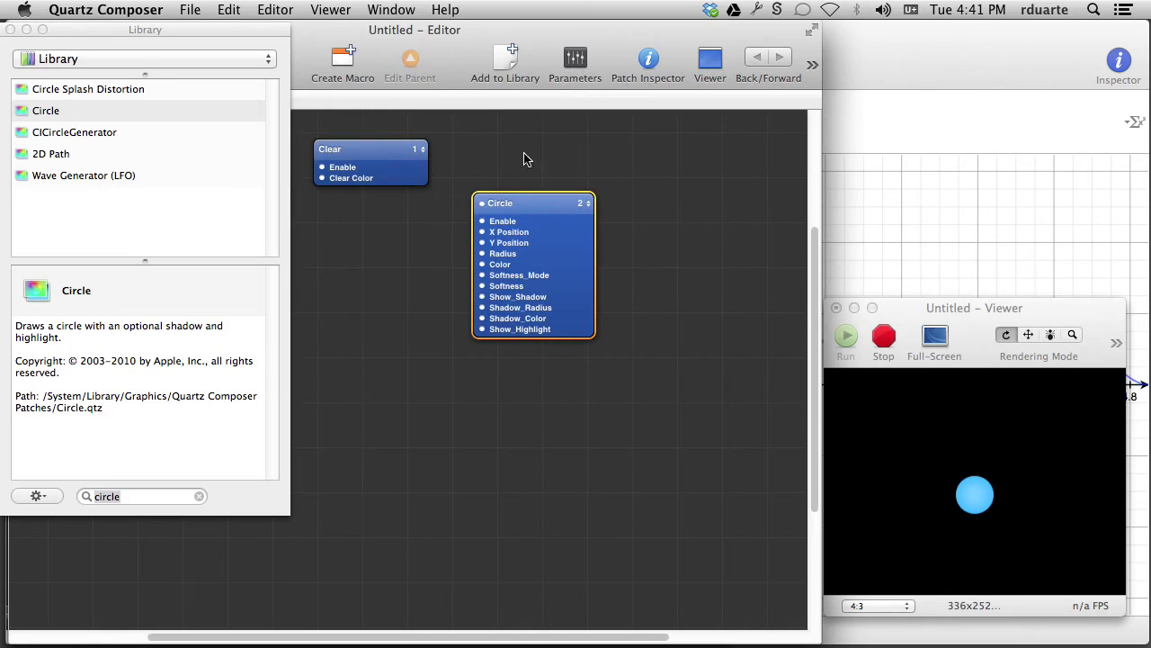
drag(529, 205, 539, 227)
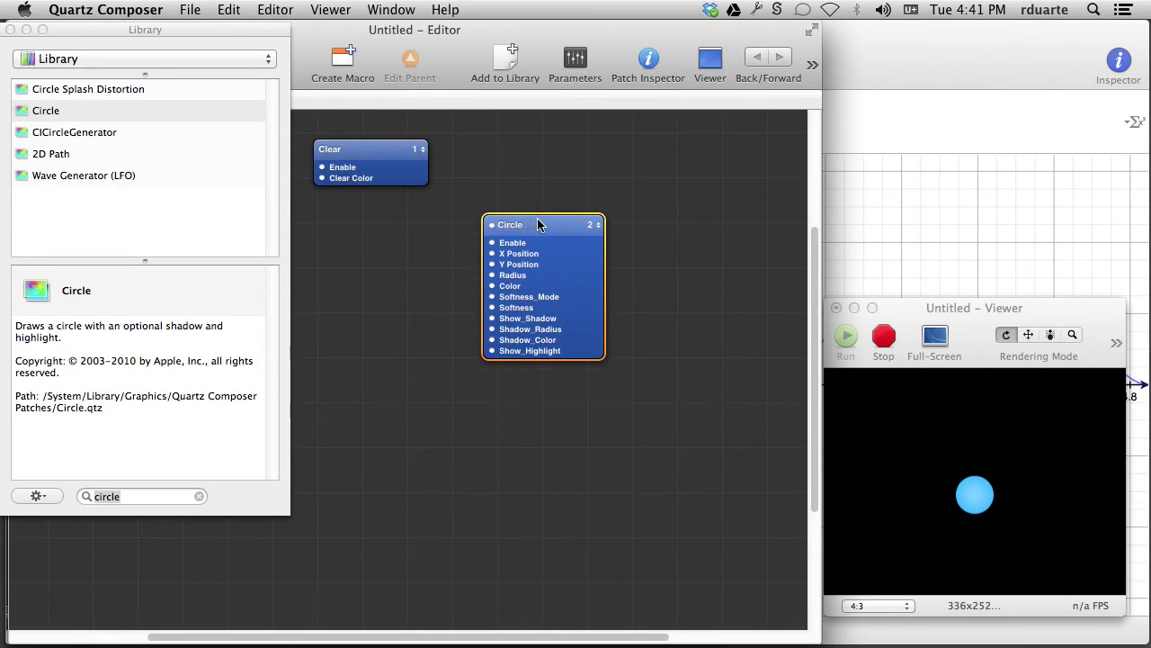
click(144, 494)
text(integrator)
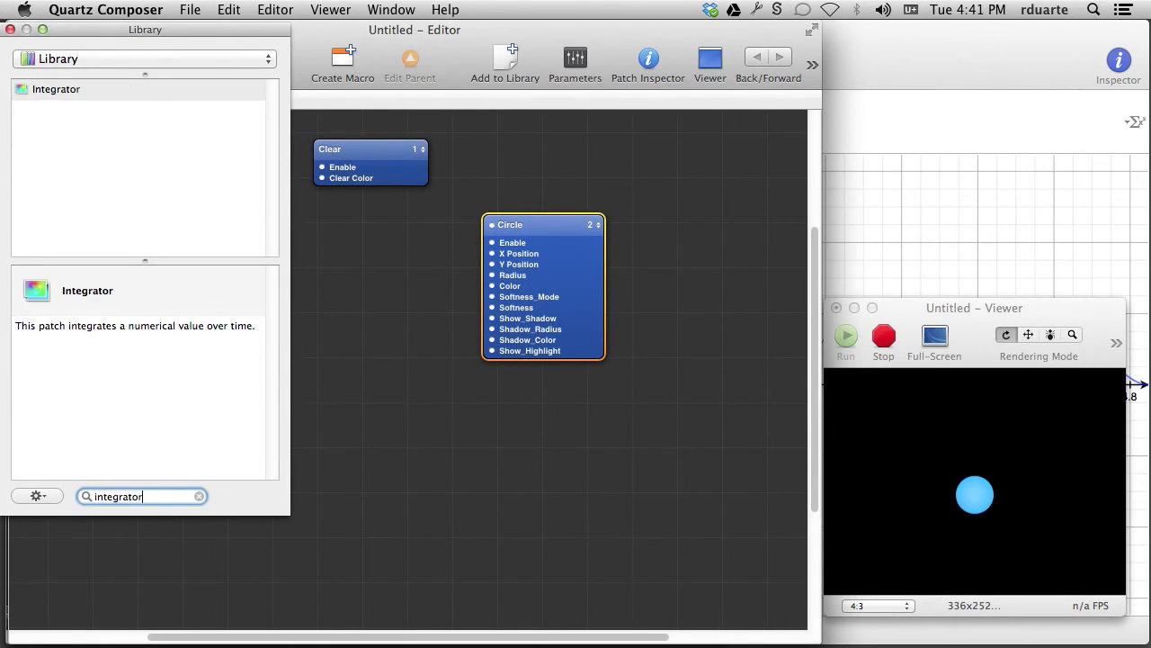
key(Return)
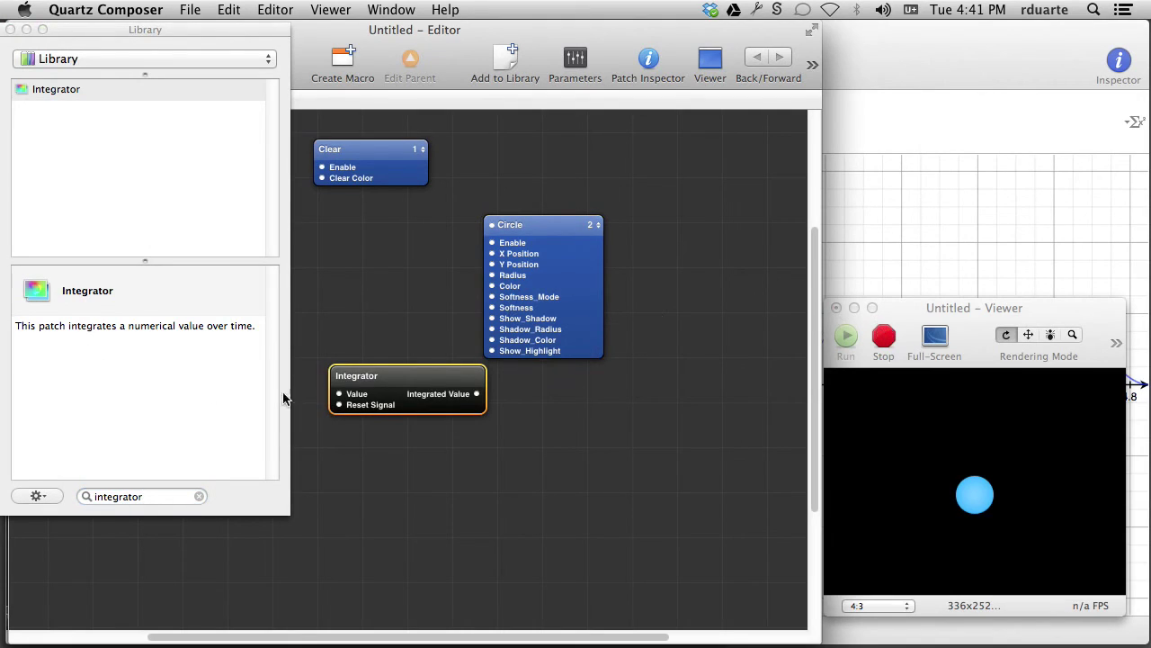
drag(392, 386, 376, 258)
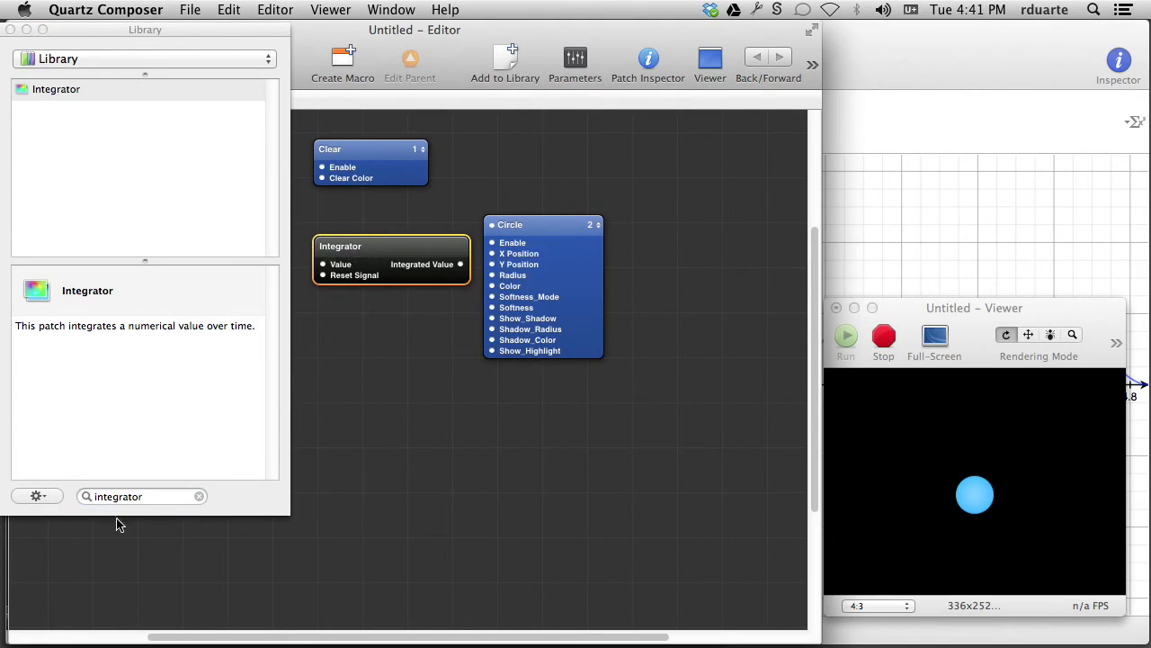
click(135, 494)
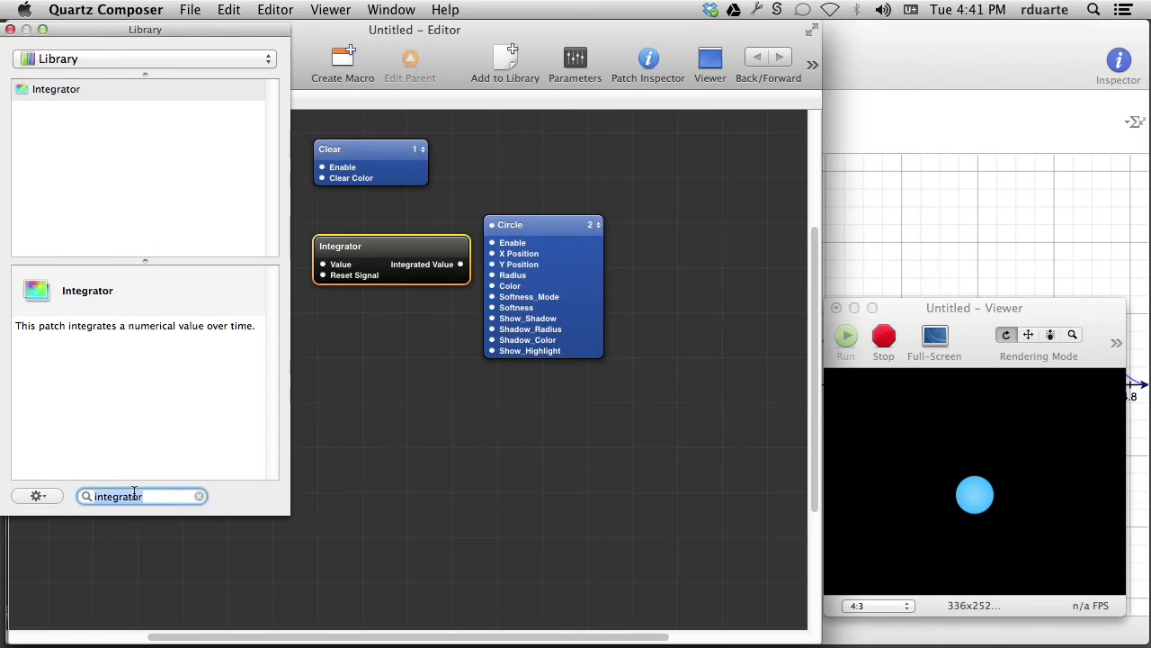
text(interpol)
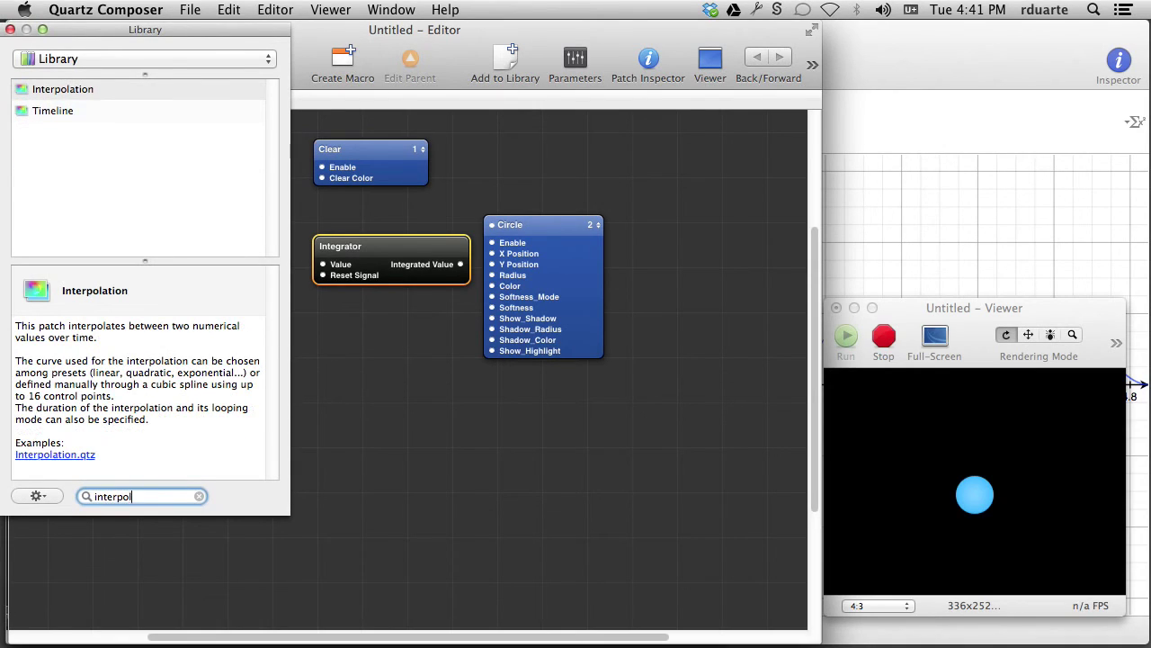
key(Return)
drag(425, 376, 392, 310)
Step: Add Wave Generator (LFO) and Timeline patches below Interpolation and shift the Circle right
key(super+Return)
text(lfo)
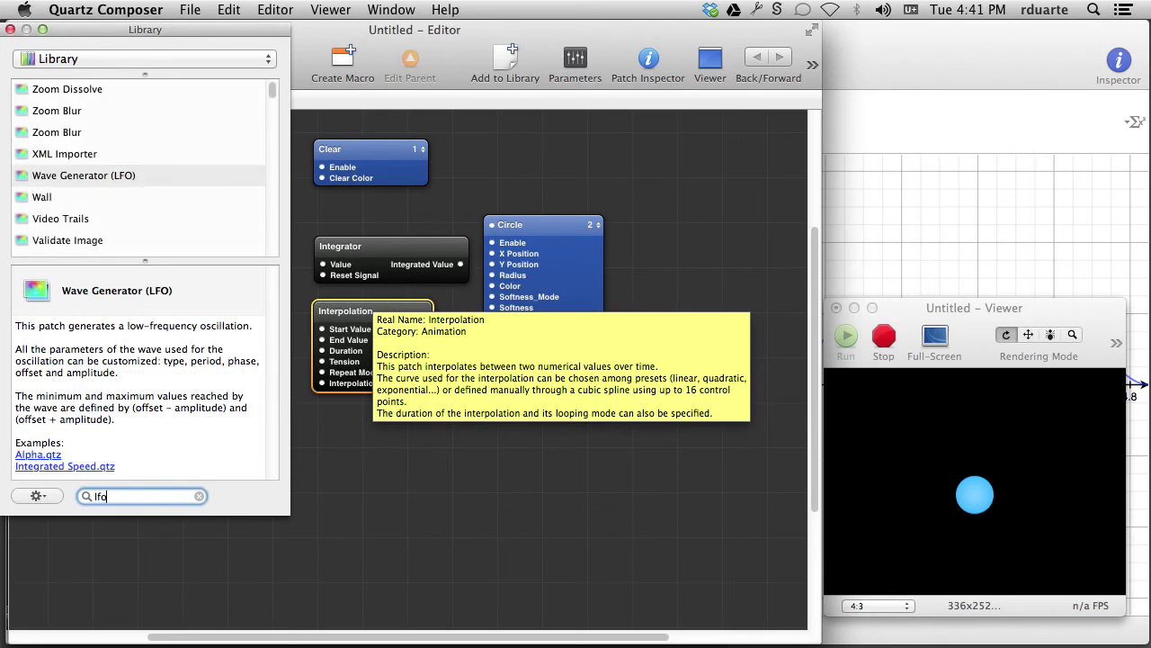
key(Return)
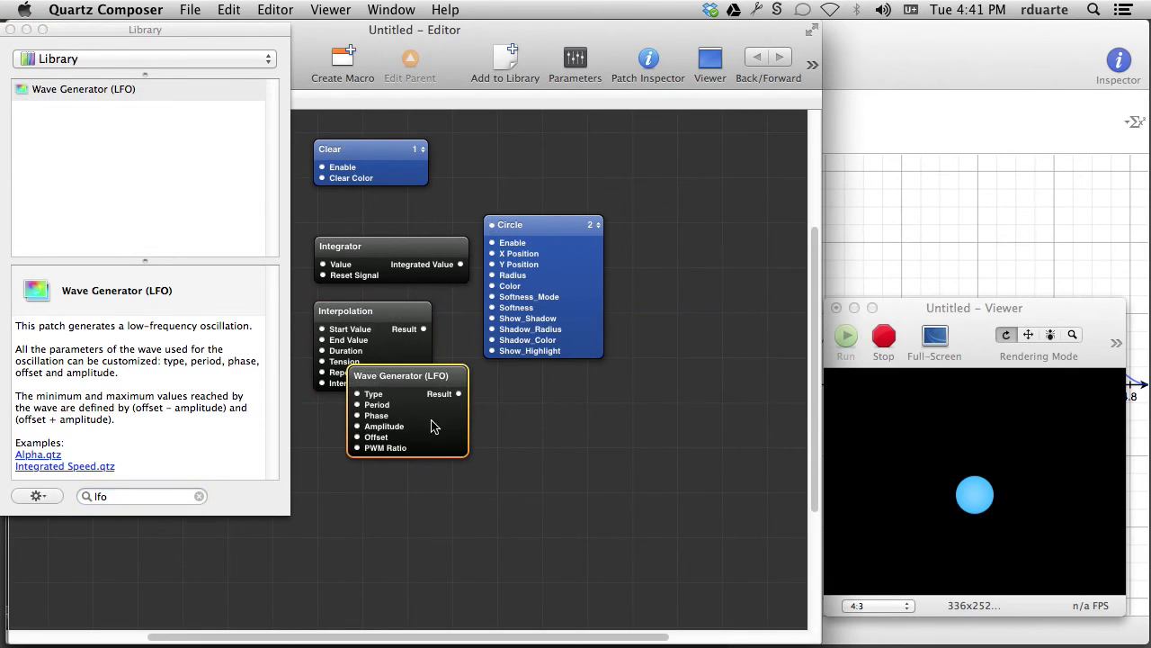
drag(432, 387, 399, 431)
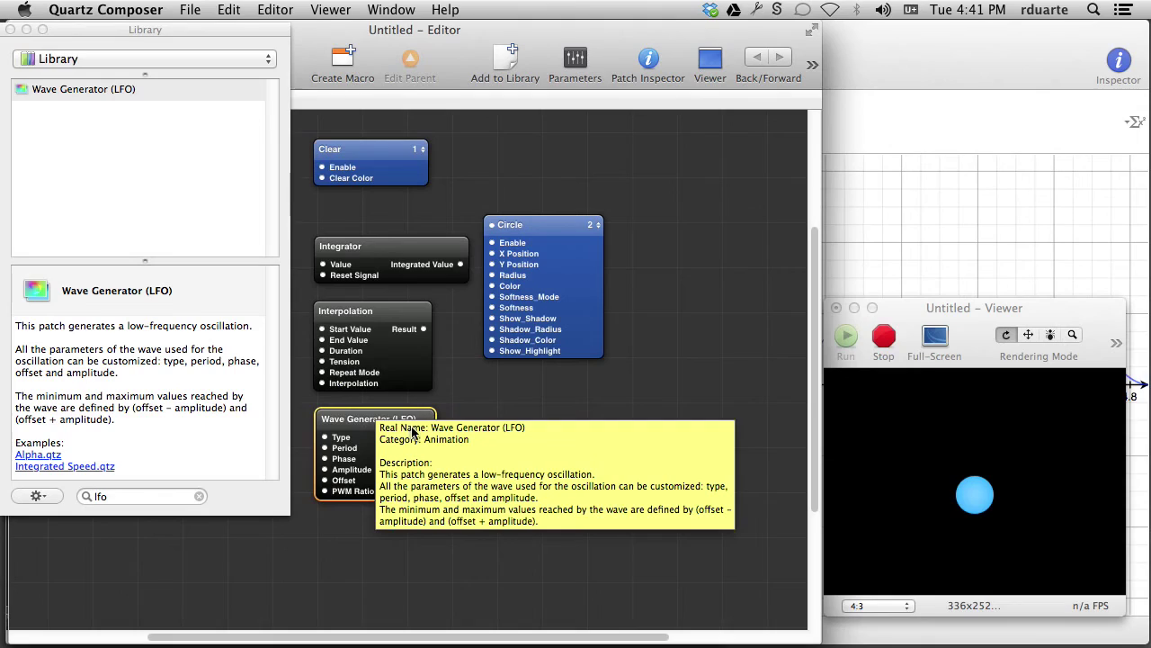
click(117, 496)
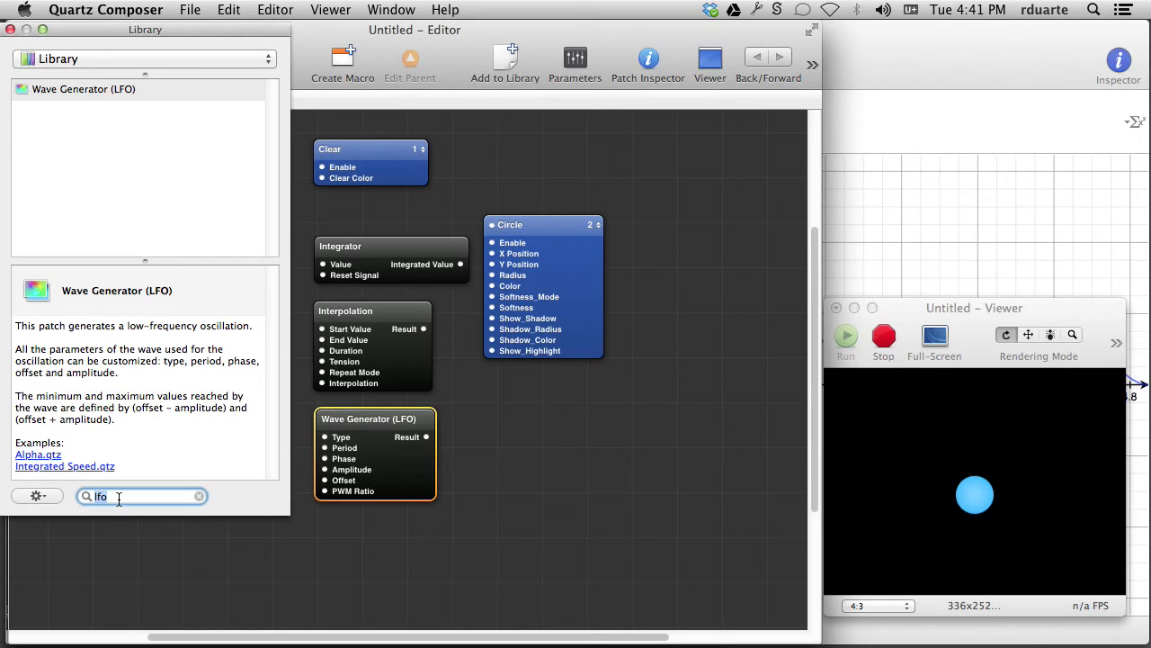
text(timeline)
key(Return)
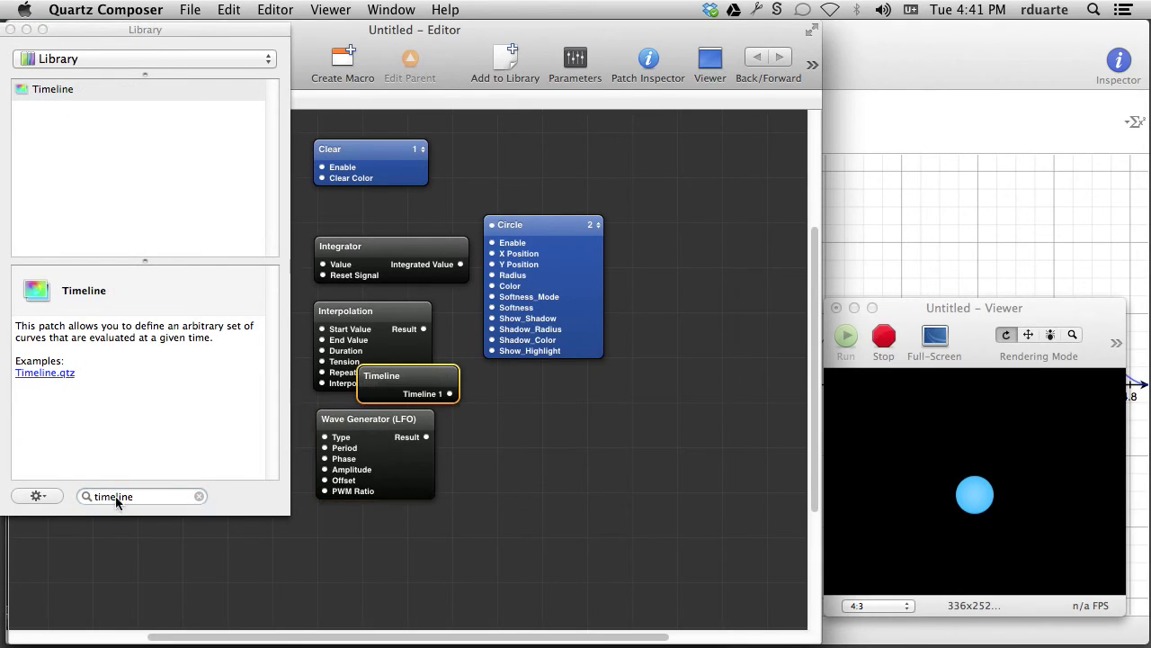
drag(416, 376, 374, 526)
drag(525, 234, 546, 247)
Step: Set the Integrator's Value input to 1
click(416, 257)
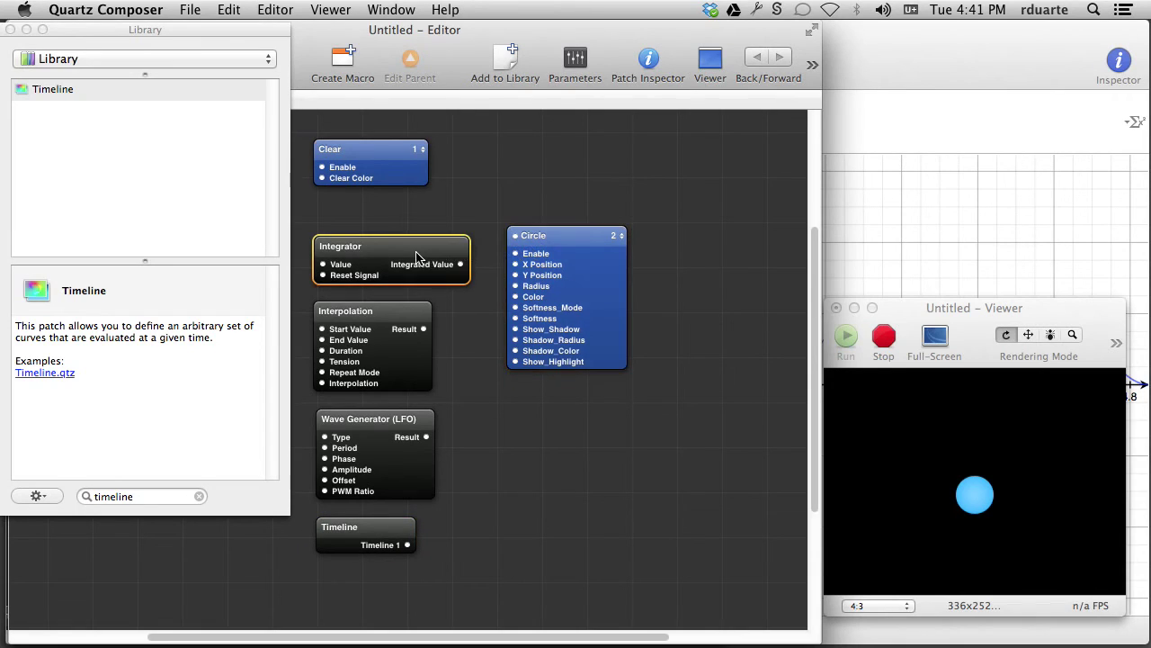
click(581, 59)
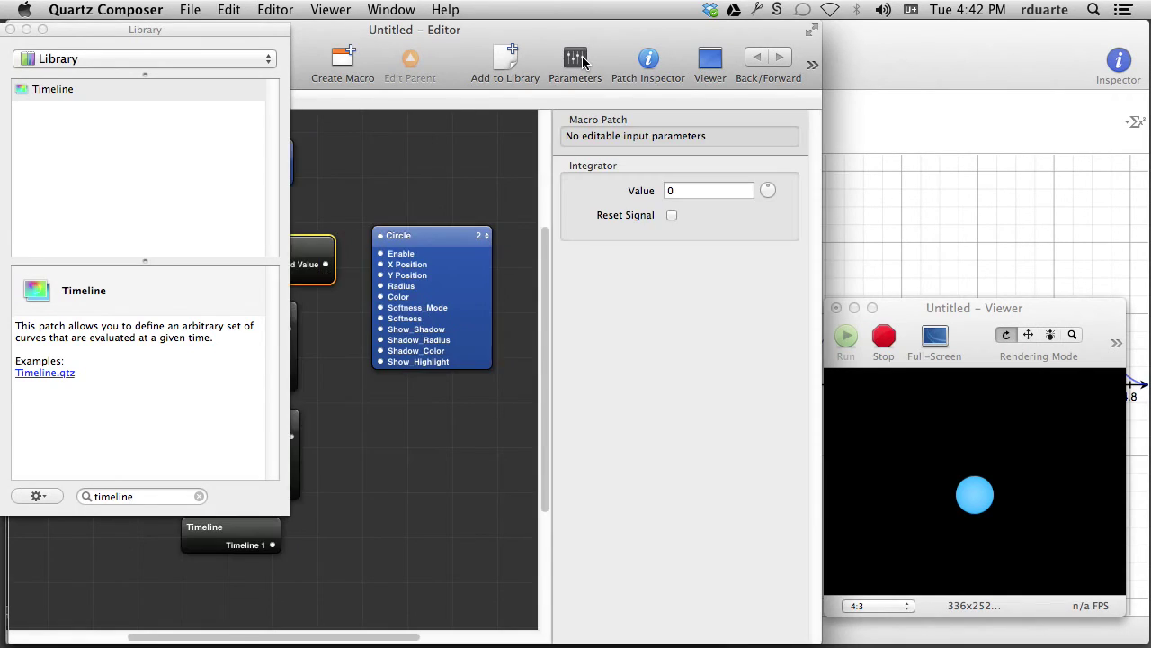
click(11, 30)
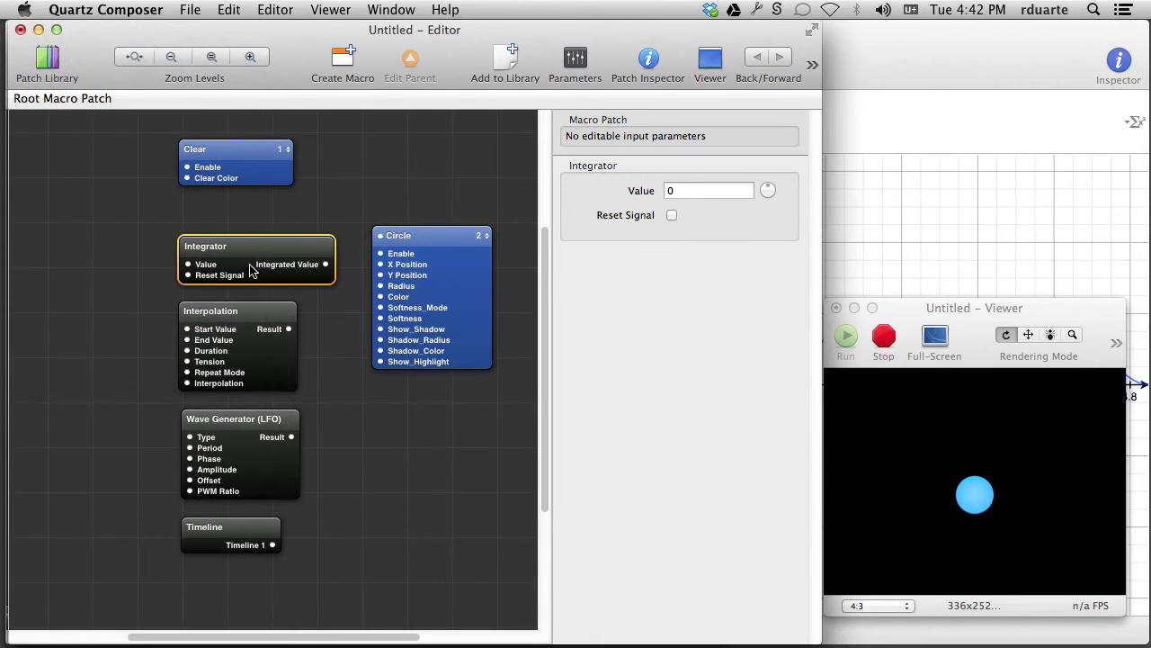
click(681, 194)
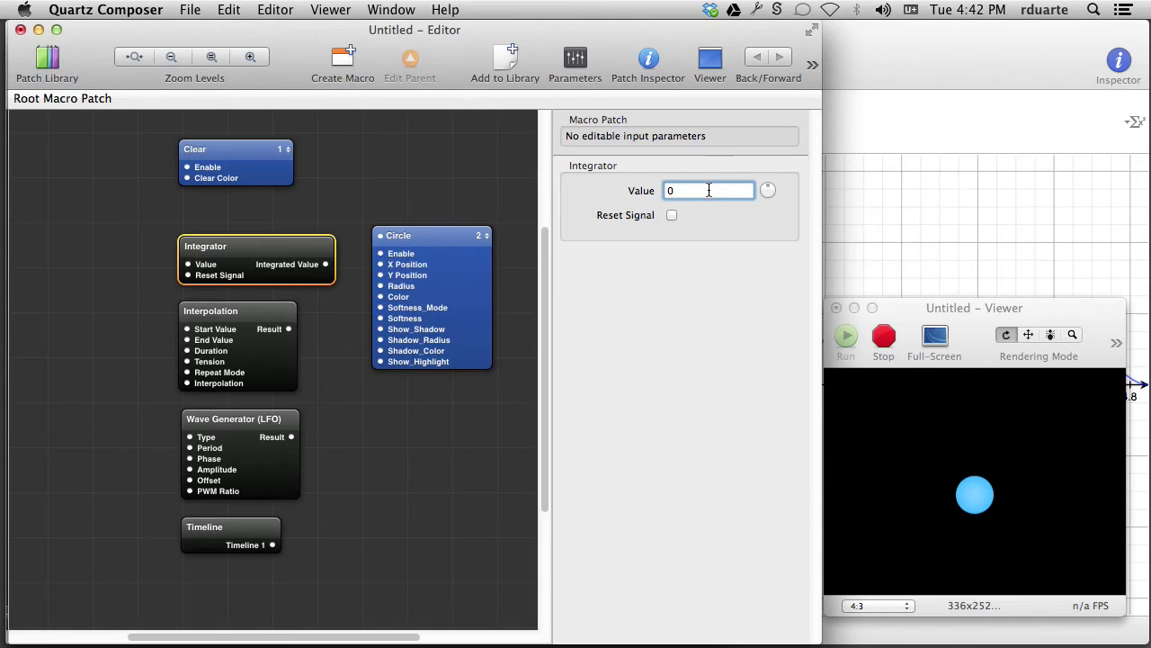
text(1)
click(486, 396)
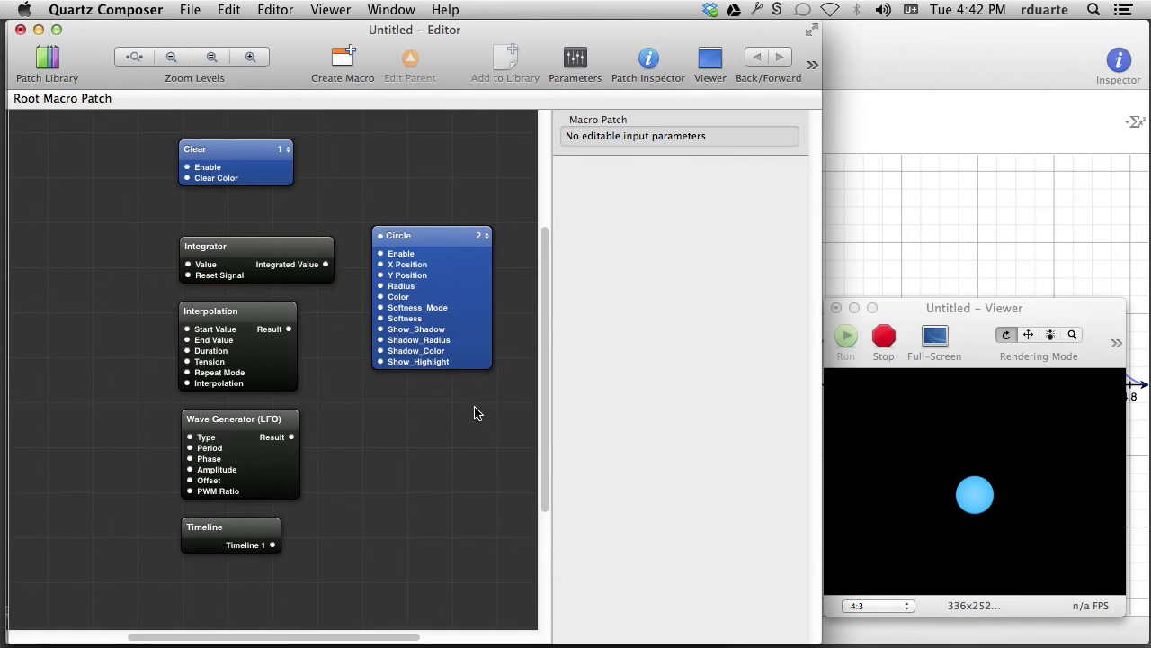
Step: Add an Instructions patch to open canvas space and enlarge the Viewer to 376x282
key(super+shift+l)
text(intr)
key(BackSpace)
key(BackSpace)
text(str)
key(Return)
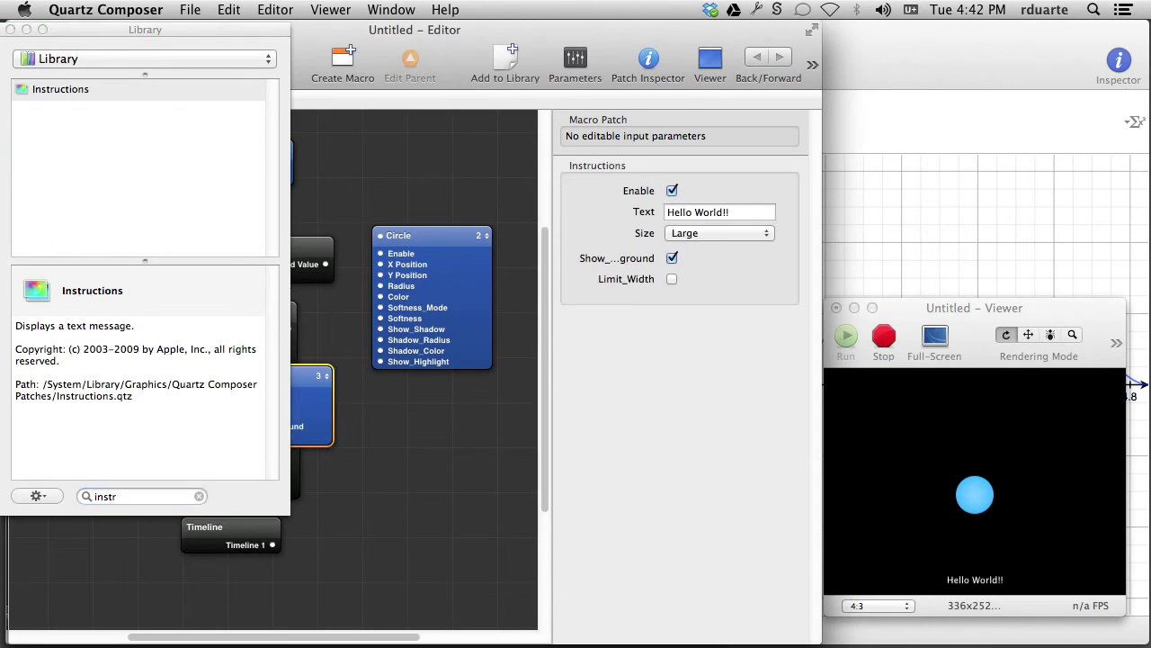
drag(333, 375, 509, 429)
click(210, 379)
key(super+w)
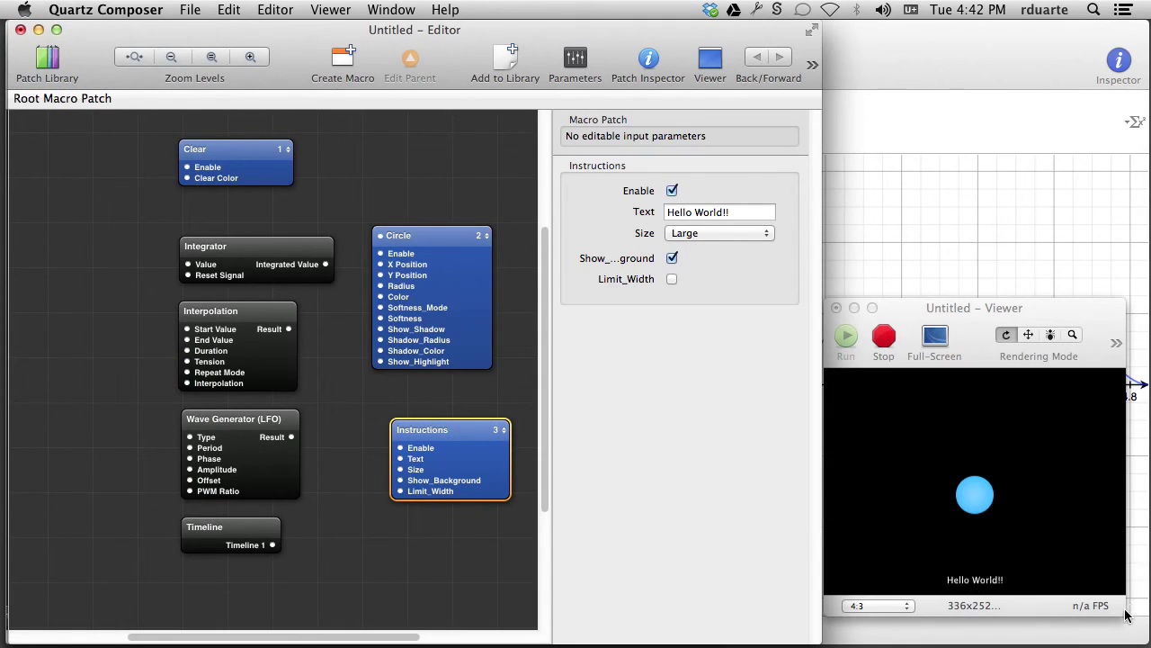
drag(1124, 612, 1142, 635)
Step: Wire the Integrator's Integrated Value into the Instructions Text and restart the preview to reset the count
click(368, 453)
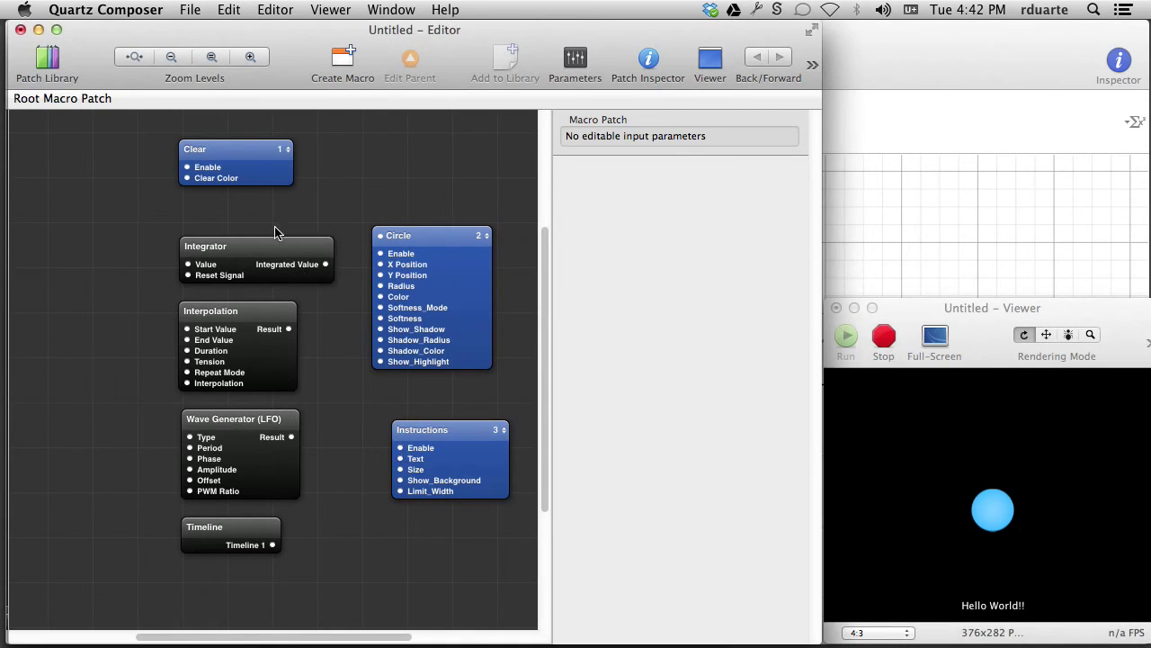
drag(327, 264, 402, 459)
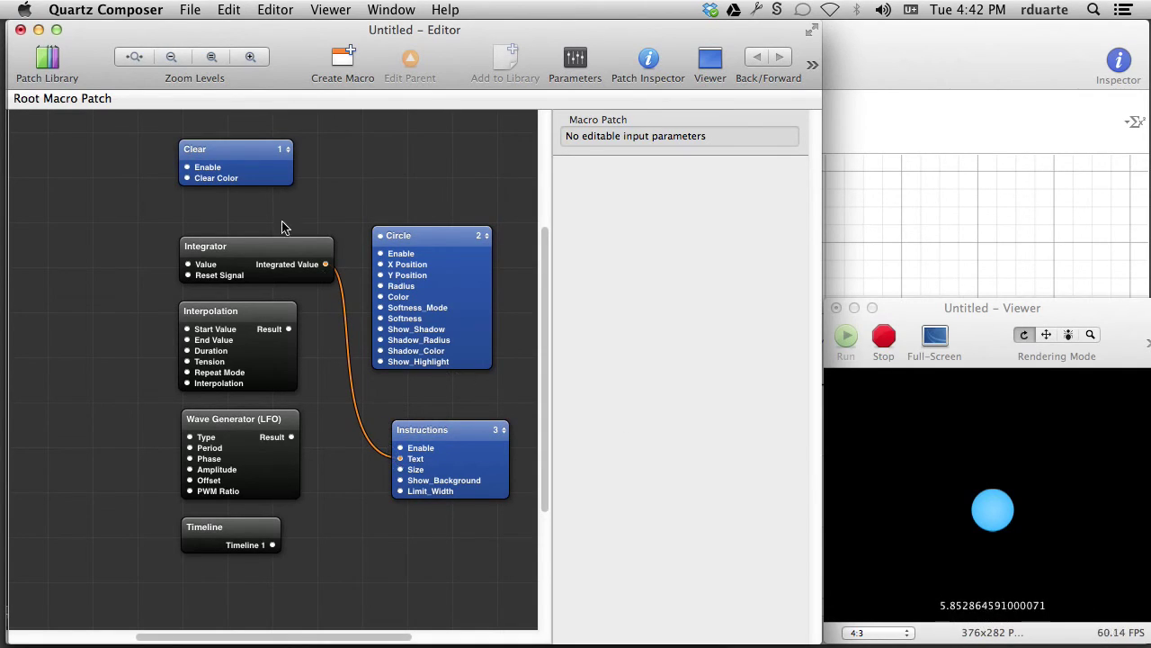
click(884, 336)
click(845, 336)
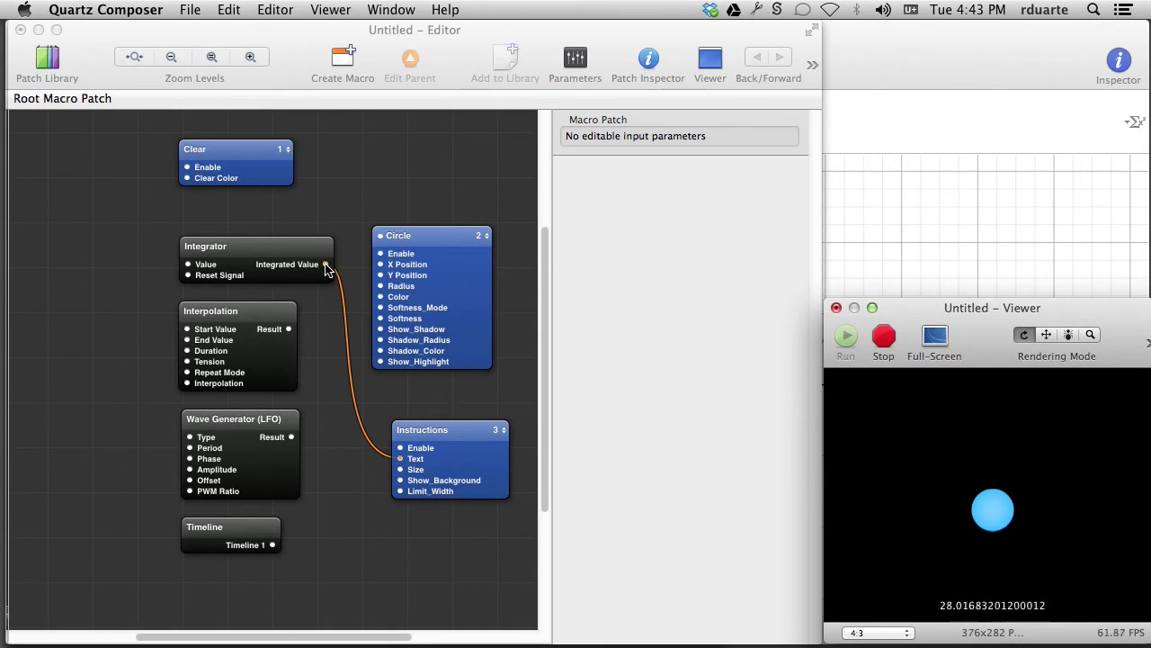
Step: Connect Integrated Value to the Circle's Y Position and rerun the preview
click(884, 340)
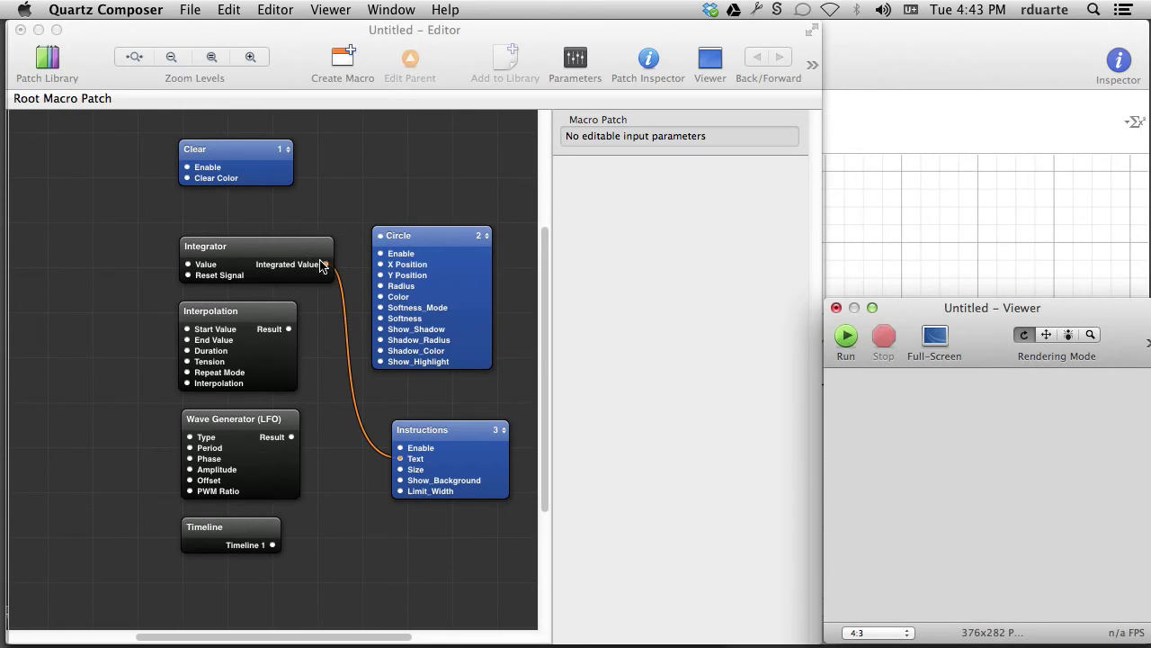
drag(322, 265, 397, 283)
click(850, 336)
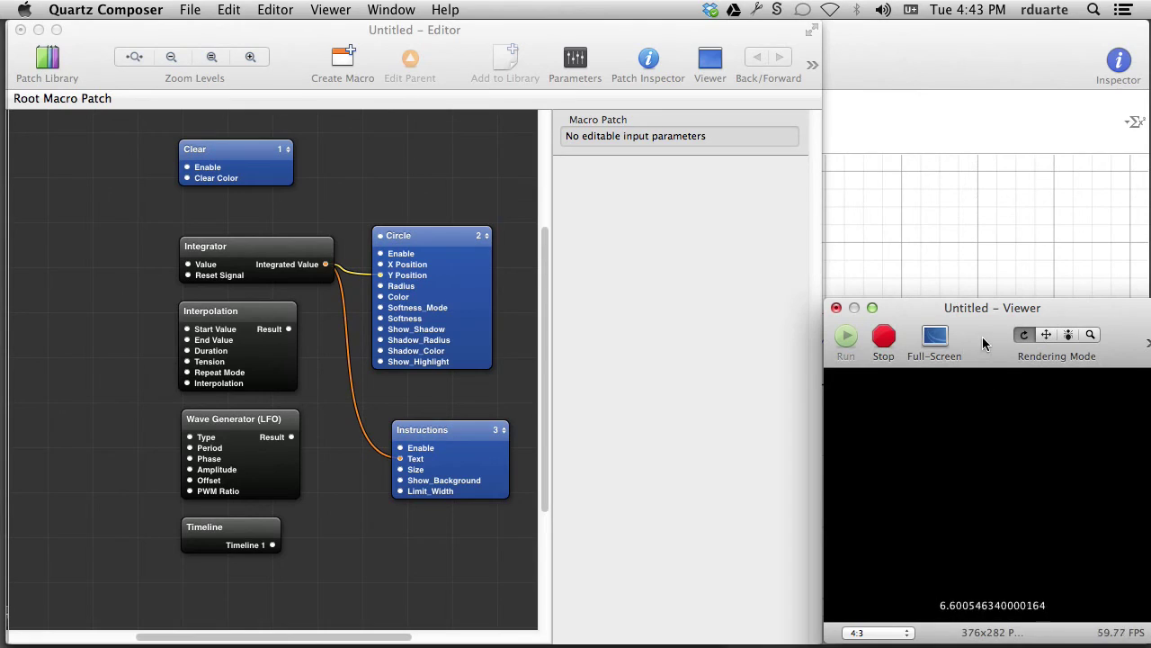
Step: Set the Integrator's Value to 10 and restart the preview with the new rate
click(308, 274)
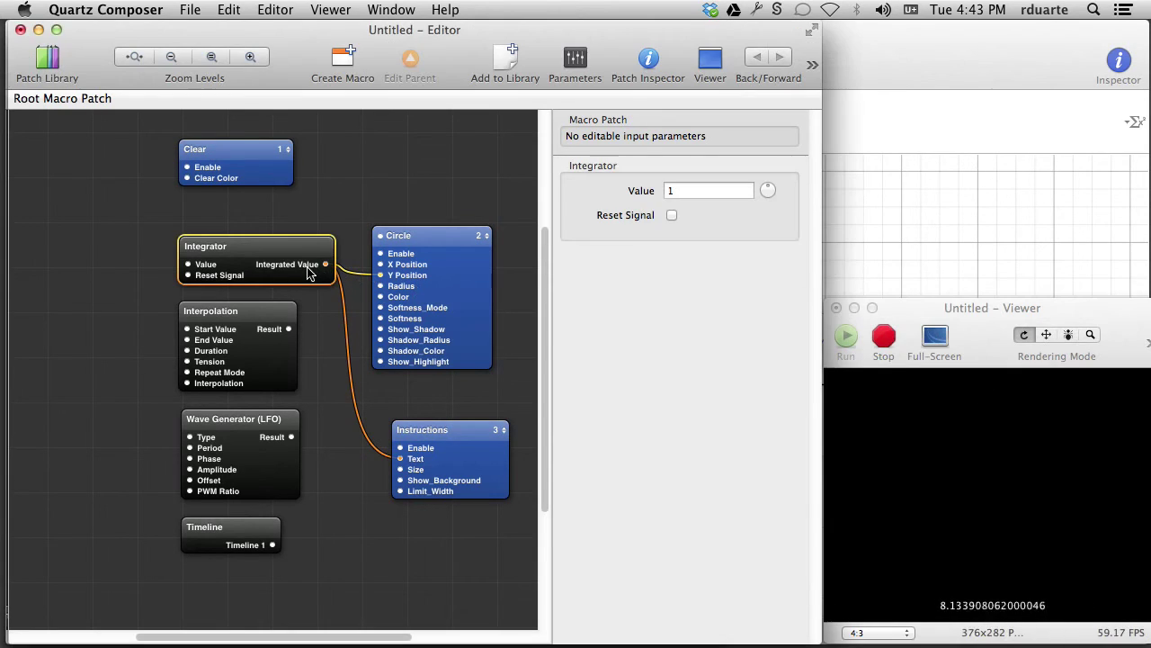
click(886, 337)
click(354, 185)
click(279, 267)
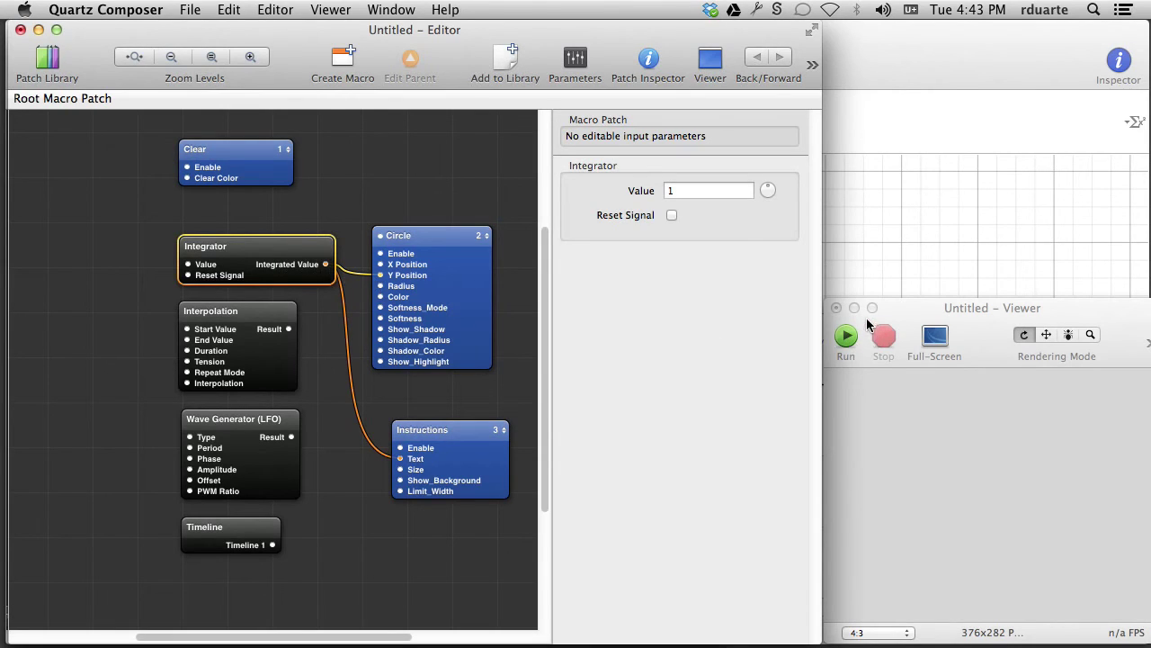
click(853, 333)
click(697, 192)
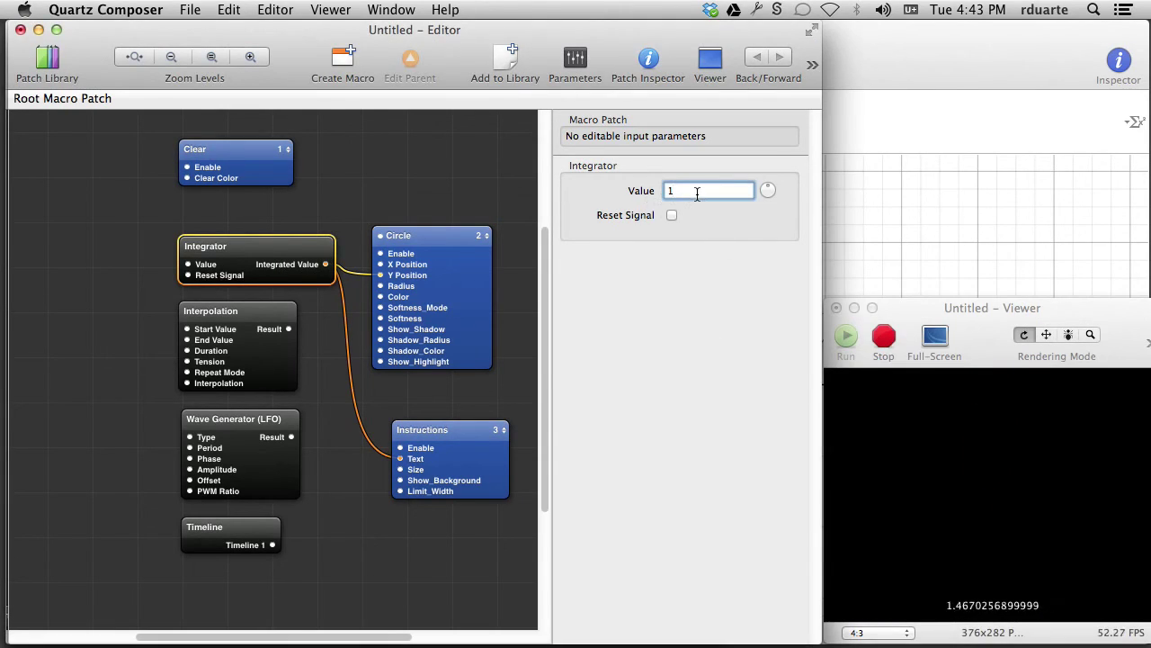
click(884, 335)
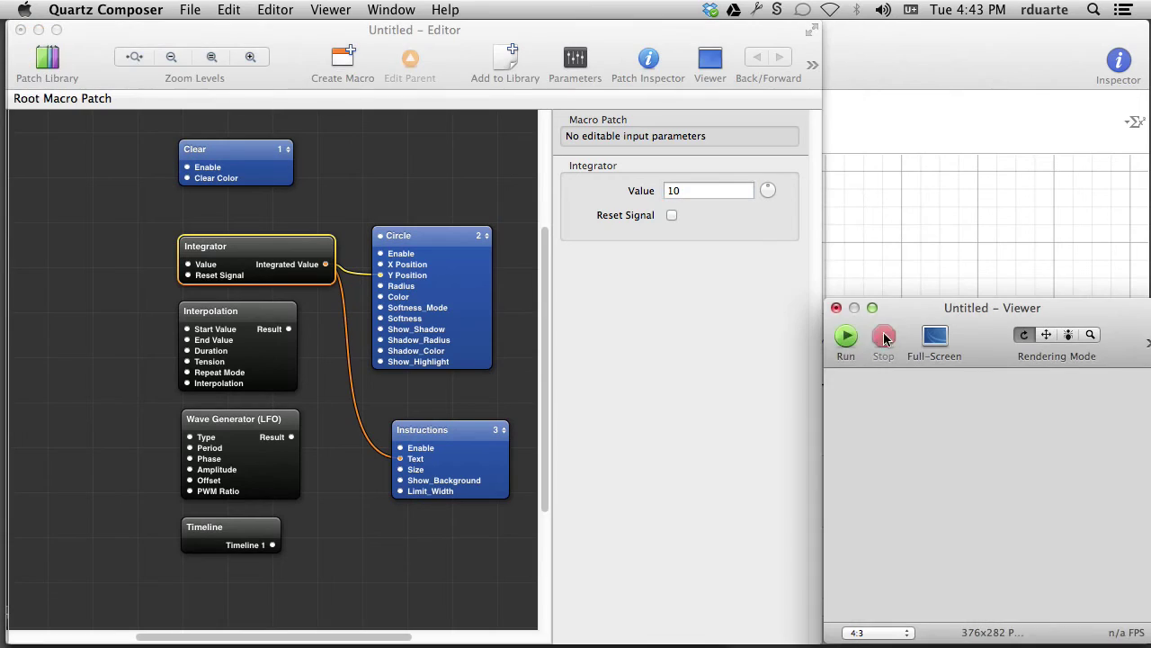
click(847, 336)
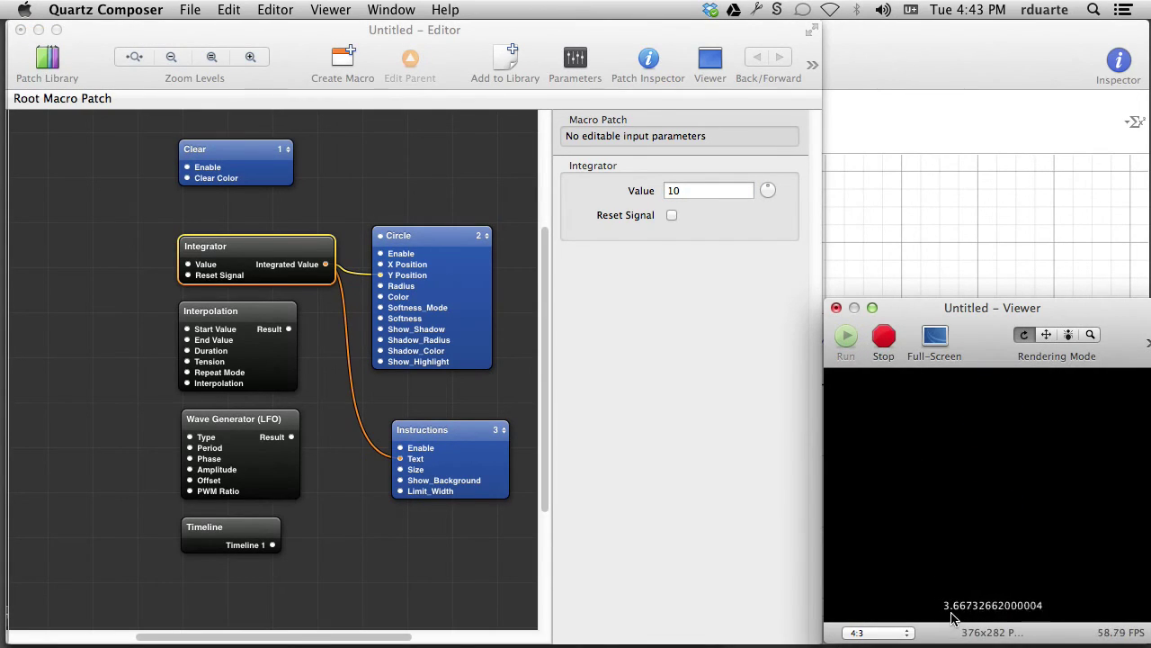
Step: Change the Integrator's Value to 0.1 and stop the Viewer
click(359, 192)
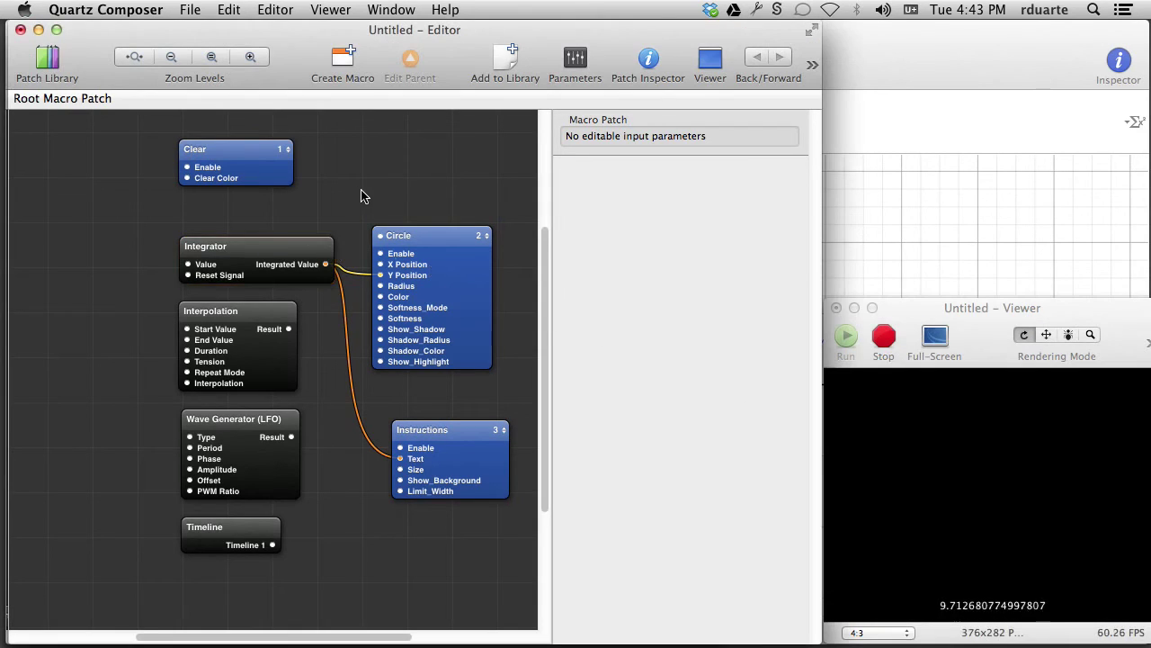
click(270, 277)
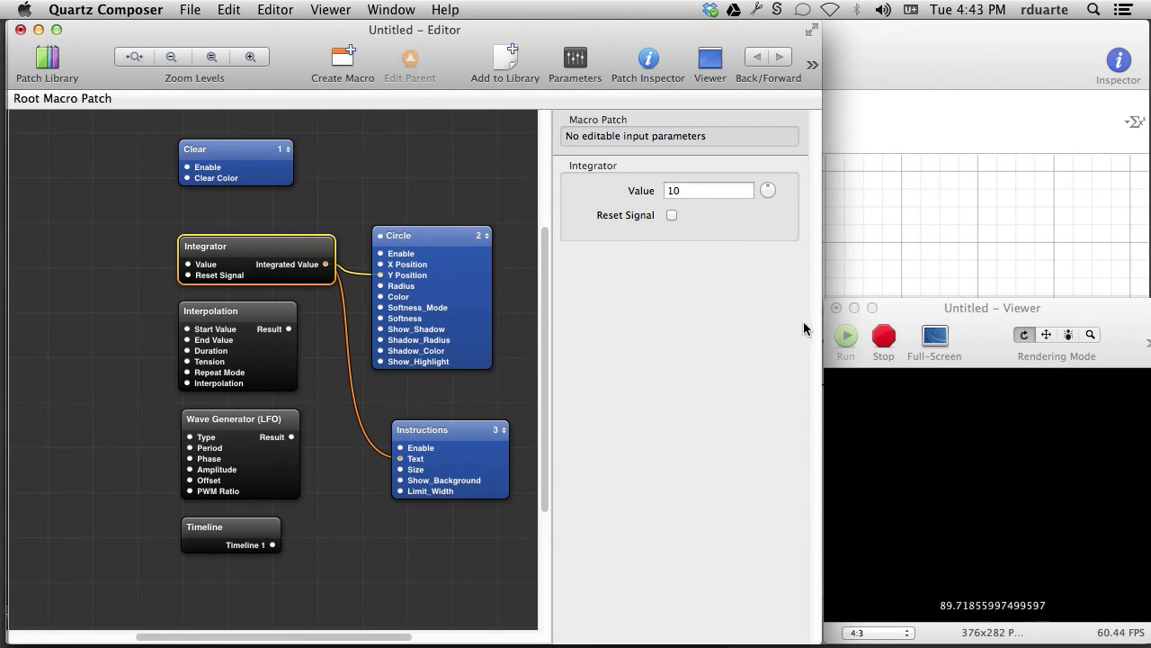
click(691, 190)
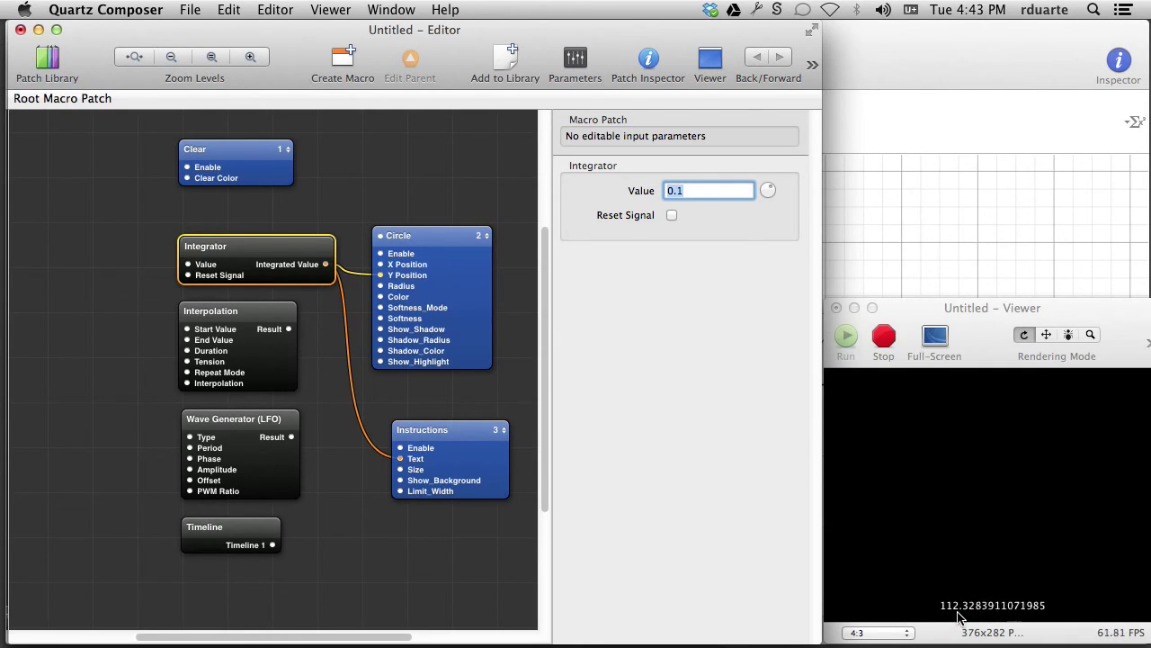
click(885, 339)
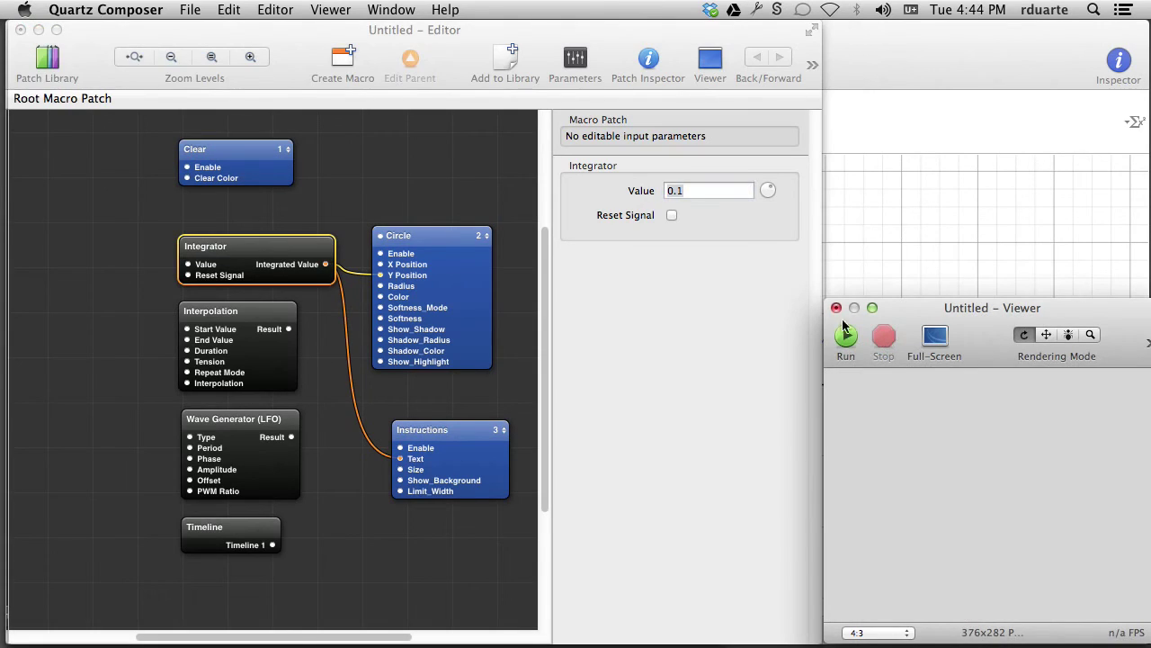
Step: Delete the Integrator patch and move the Interpolation patch up into its place
click(281, 259)
key(Delete)
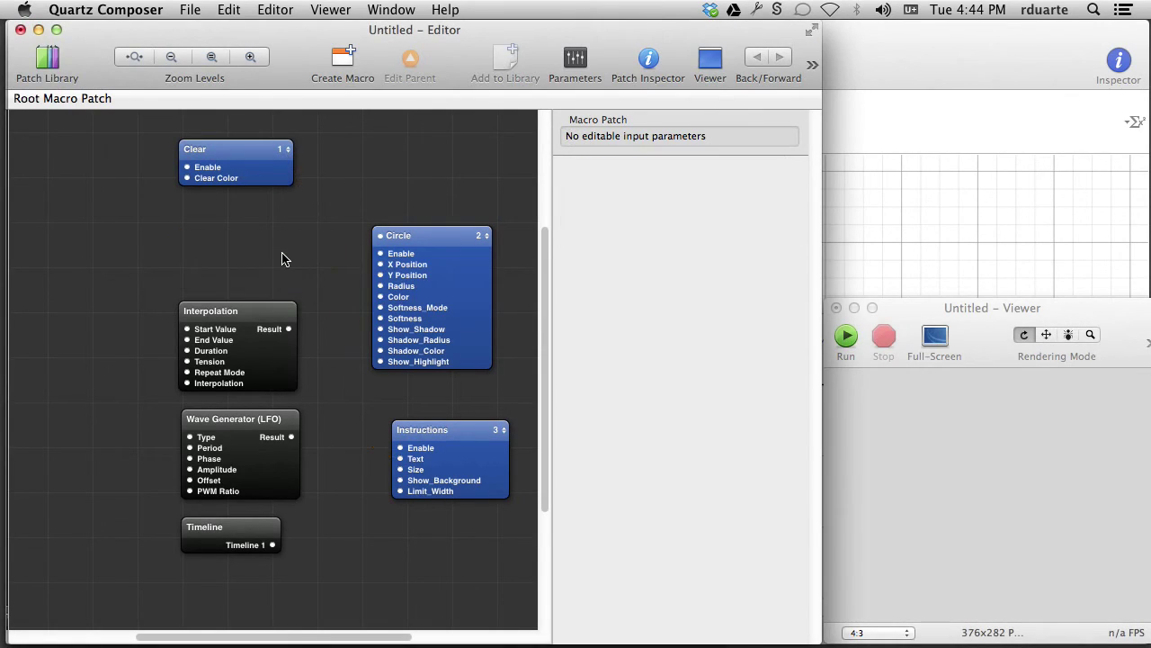
drag(258, 330, 263, 265)
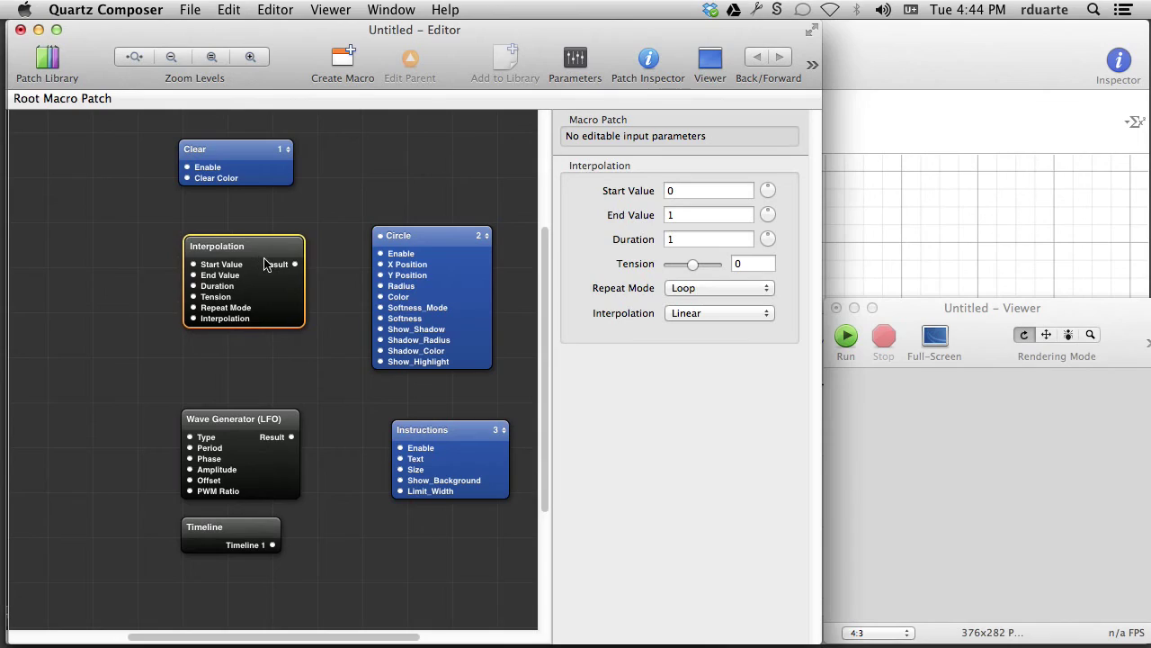
Step: Confirm Interpolation's 0-to-1, duration 1 values and wire its Result to Circle Y Position and Instructions Text
click(699, 191)
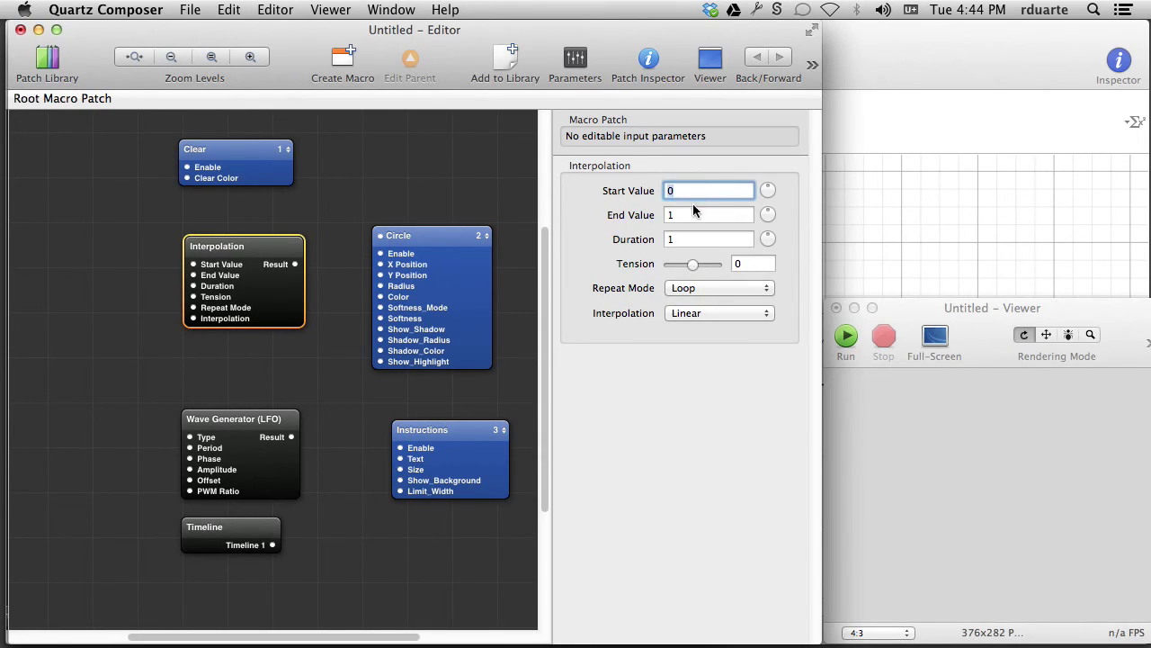
key(Tab)
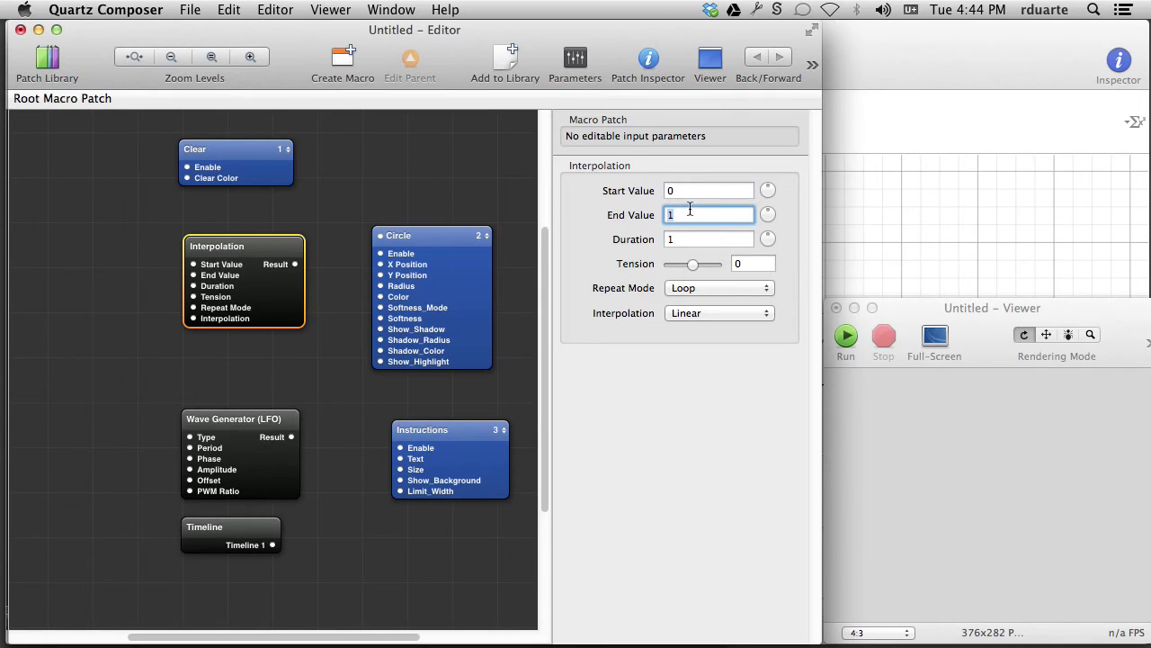
click(686, 240)
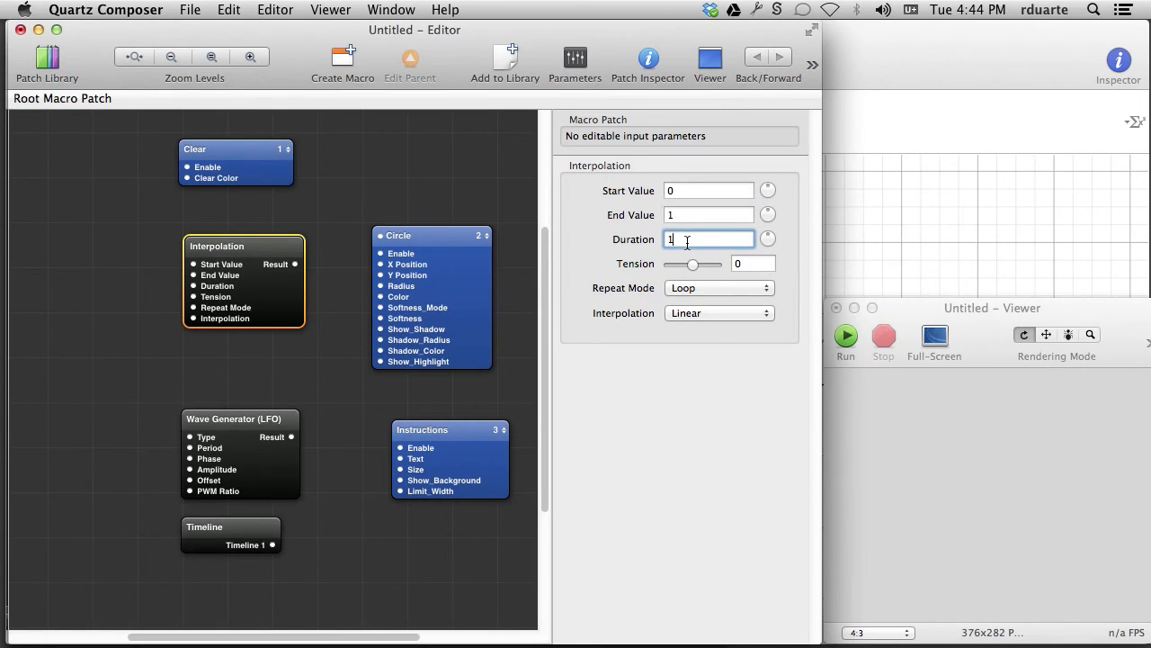
click(679, 191)
click(688, 216)
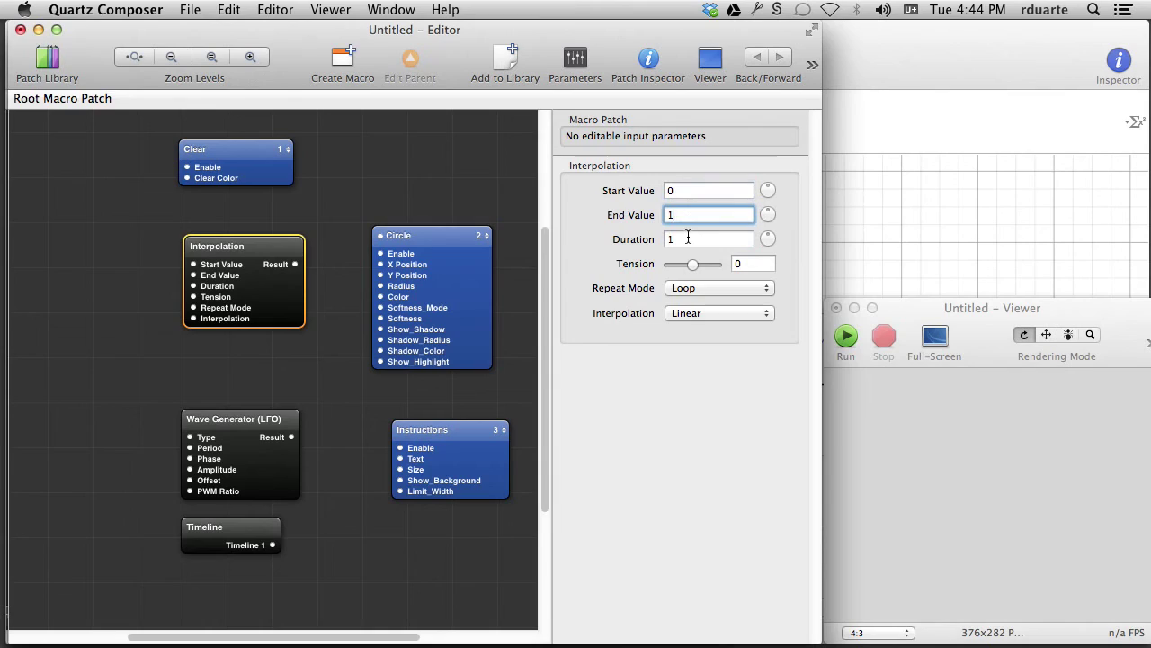
drag(297, 264, 380, 274)
drag(295, 264, 401, 458)
Step: Run the Viewer and change the Interpolation Duration to 10
click(927, 309)
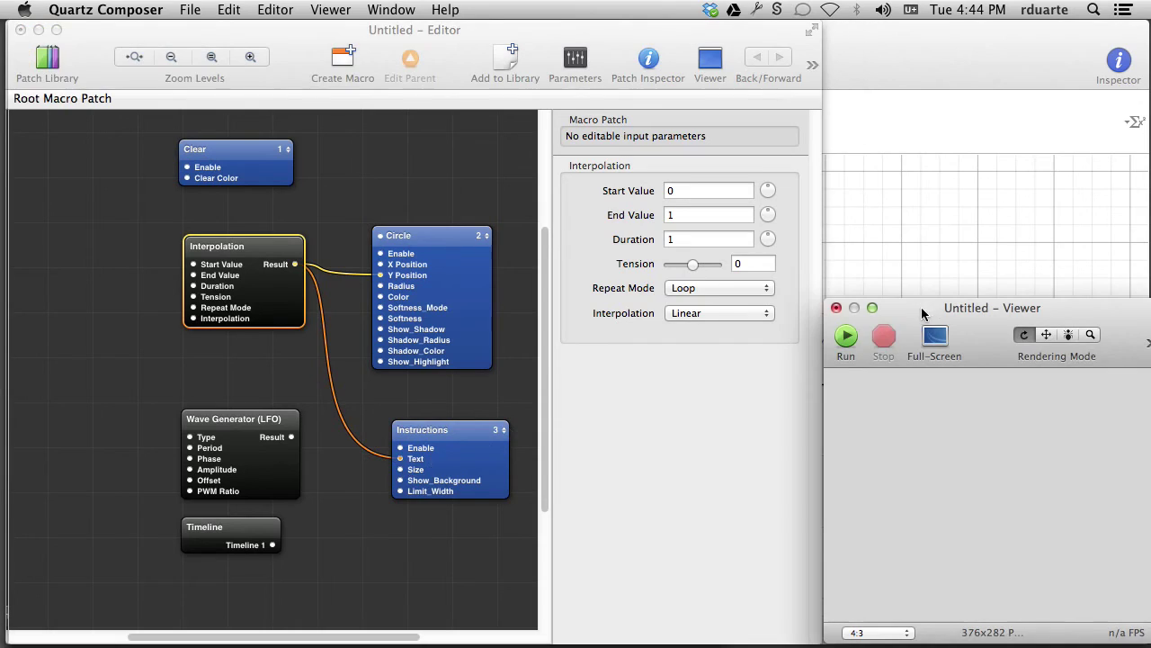
click(849, 337)
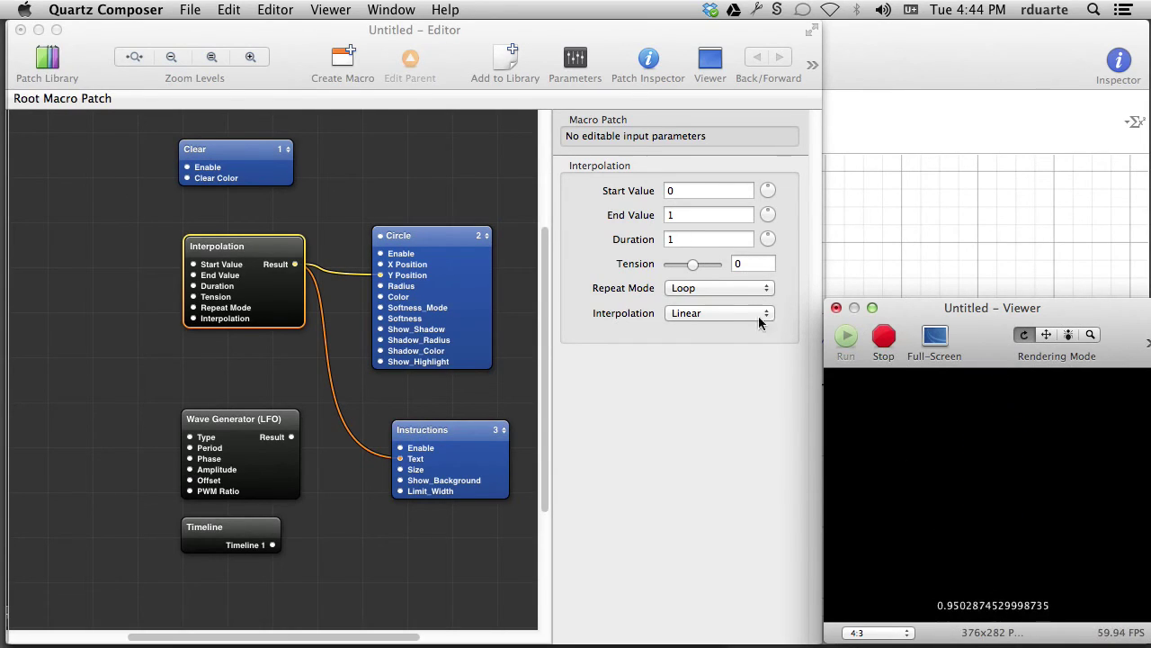
click(697, 239)
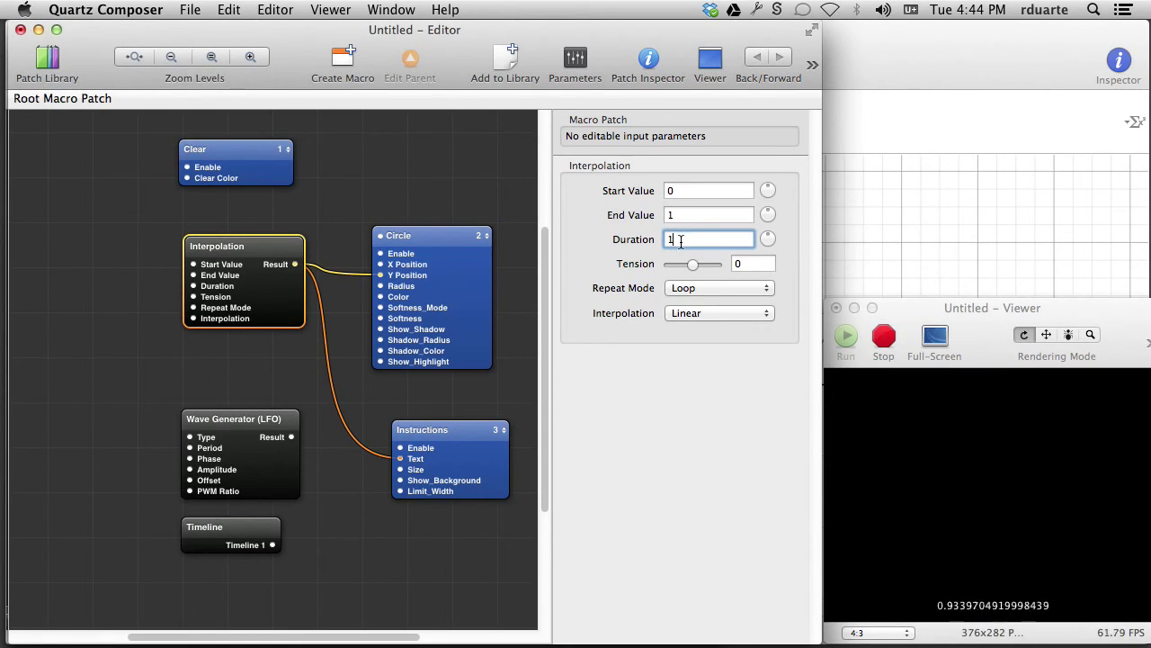
text(0)
key(Return)
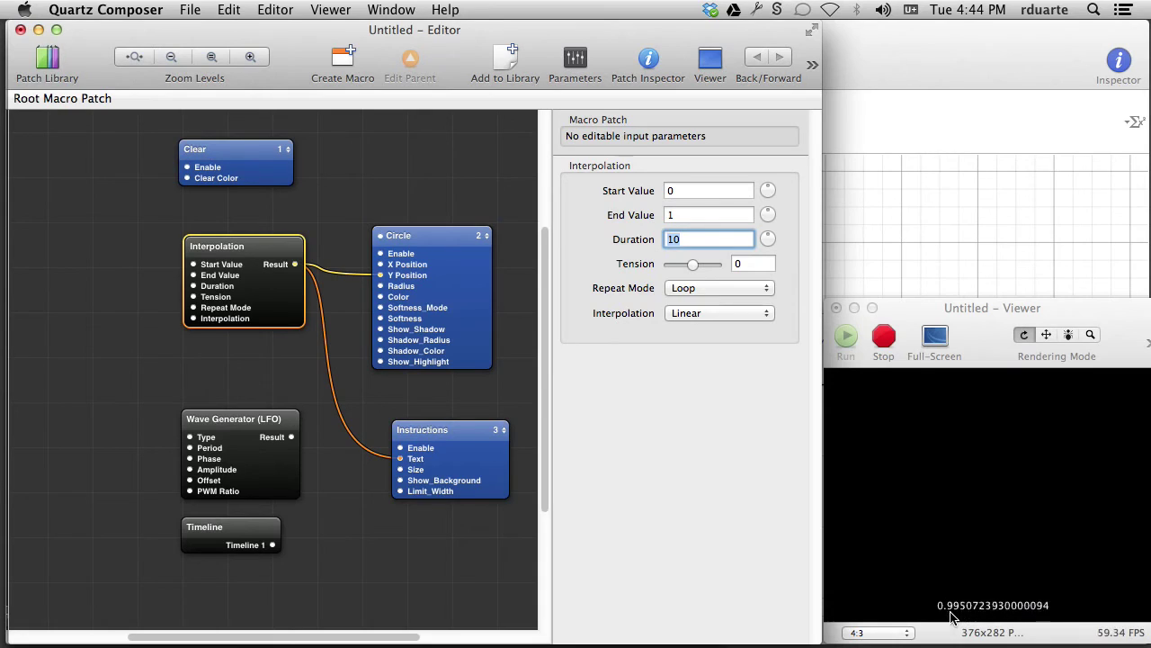
Step: Set the Interpolation Repeat Mode to Mirrored Loop with Duration 1
click(689, 289)
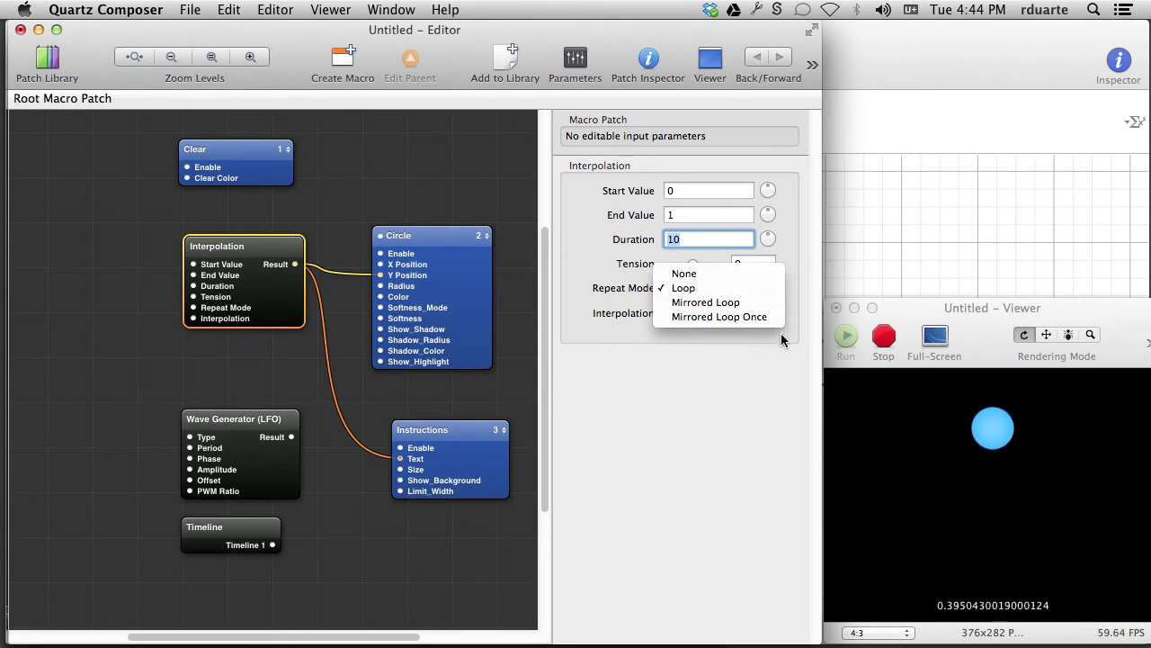
click(735, 303)
text(1)
key(Return)
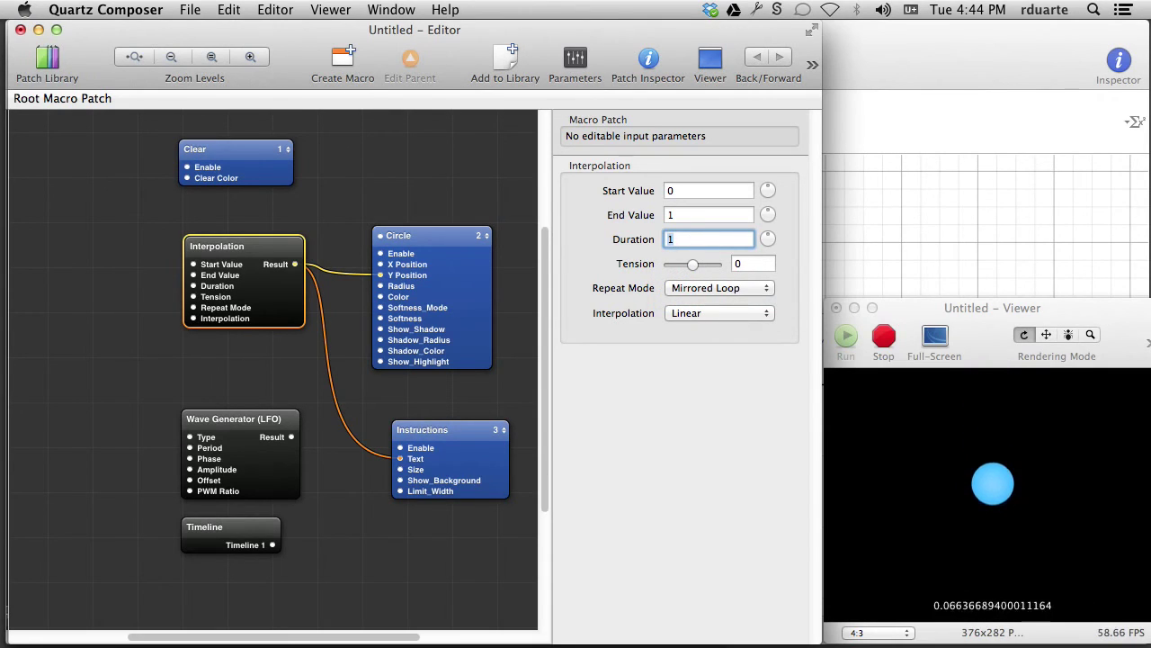
Step: Set the Interpolation Start Value to -0.5 and End Value to 0.5, keeping a Linear curve
click(715, 312)
click(691, 189)
double_click(691, 189)
text(-5)
key(BackSpace)
text(1)
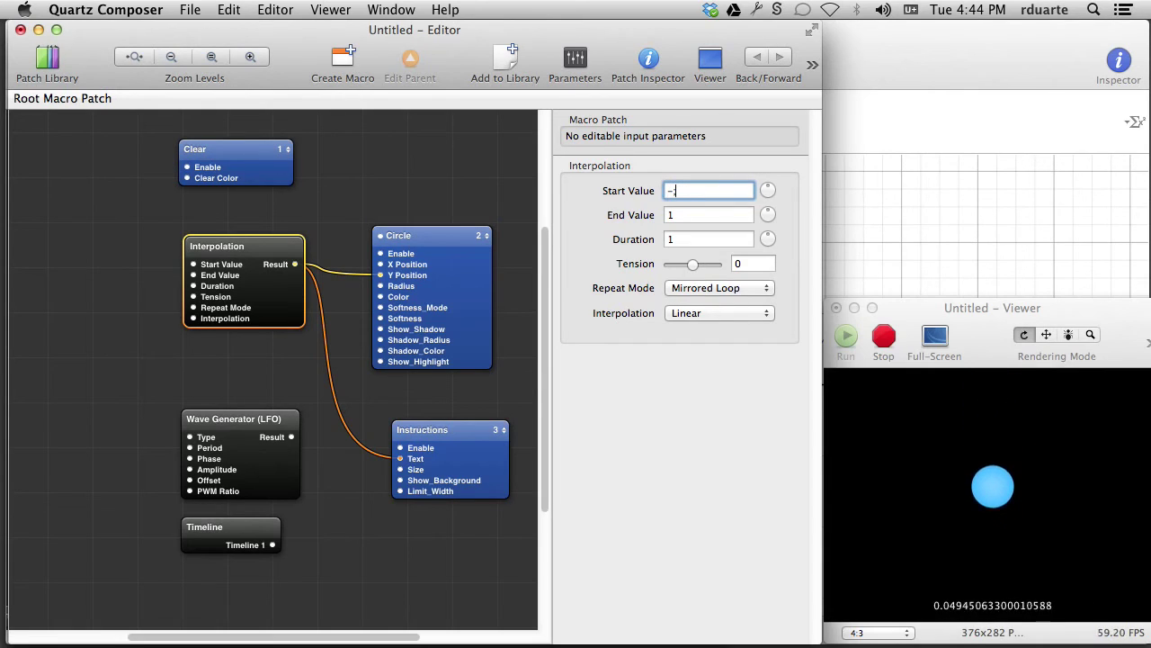
key(BackSpace)
text(0)
key(BackSpace)
text(0.5)
key(Tab)
text(.5)
key(Tab)
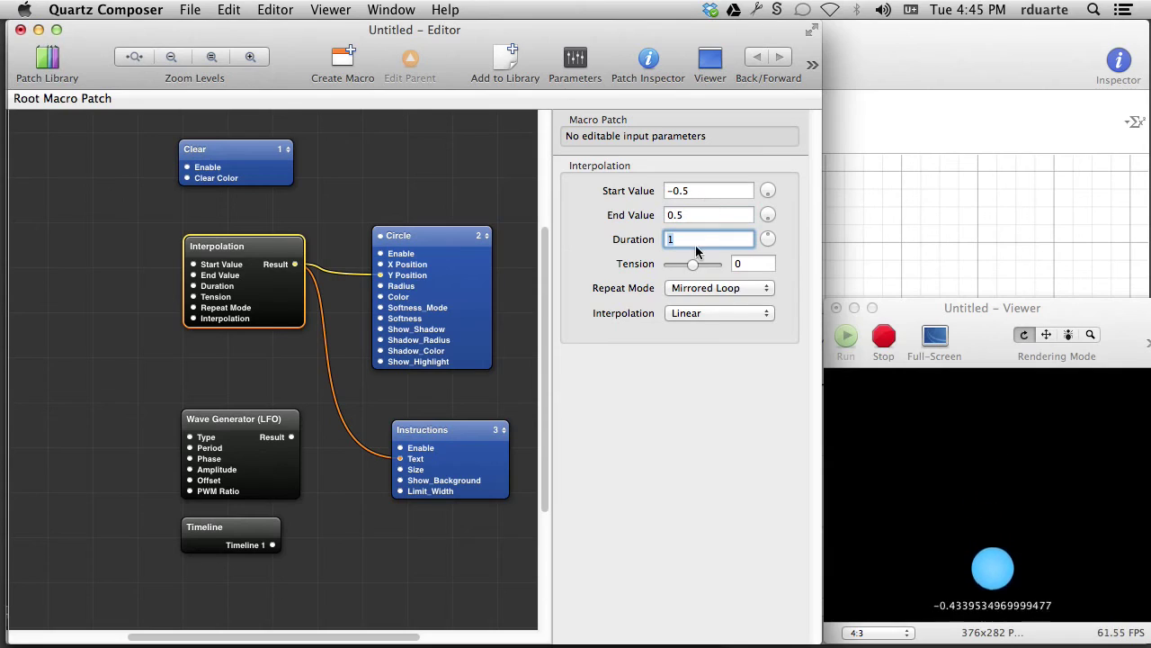
Step: Review the interpolation curve options, keep Linear, and bring Grapher's LFO graph forward
click(718, 313)
click(586, 320)
click(692, 312)
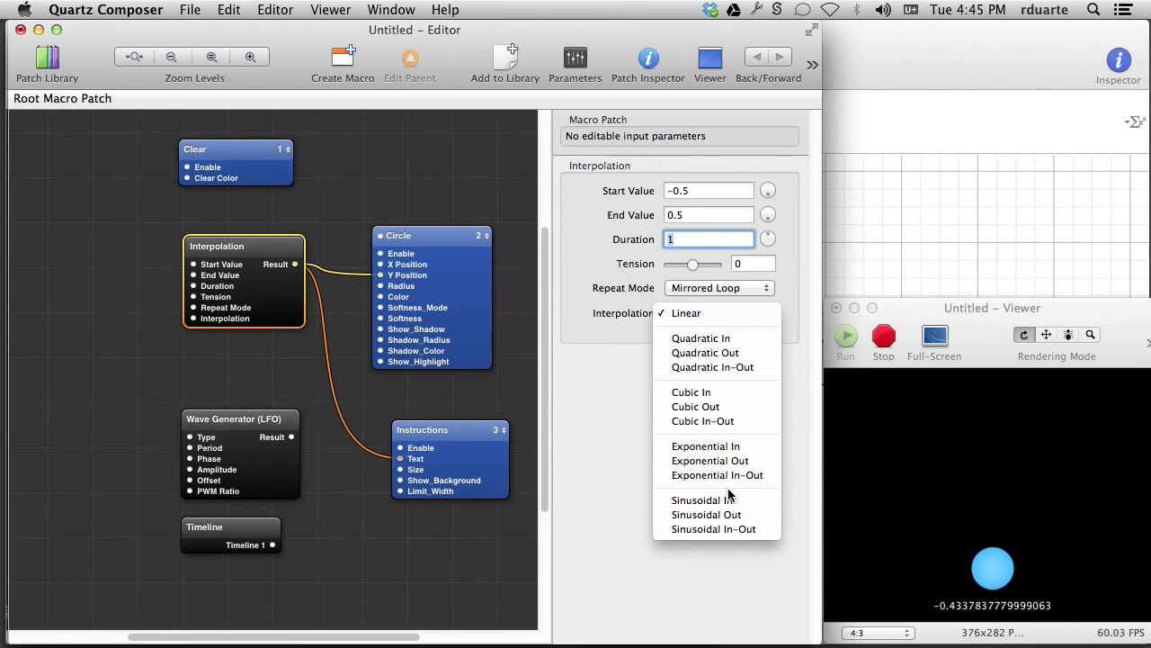
click(656, 483)
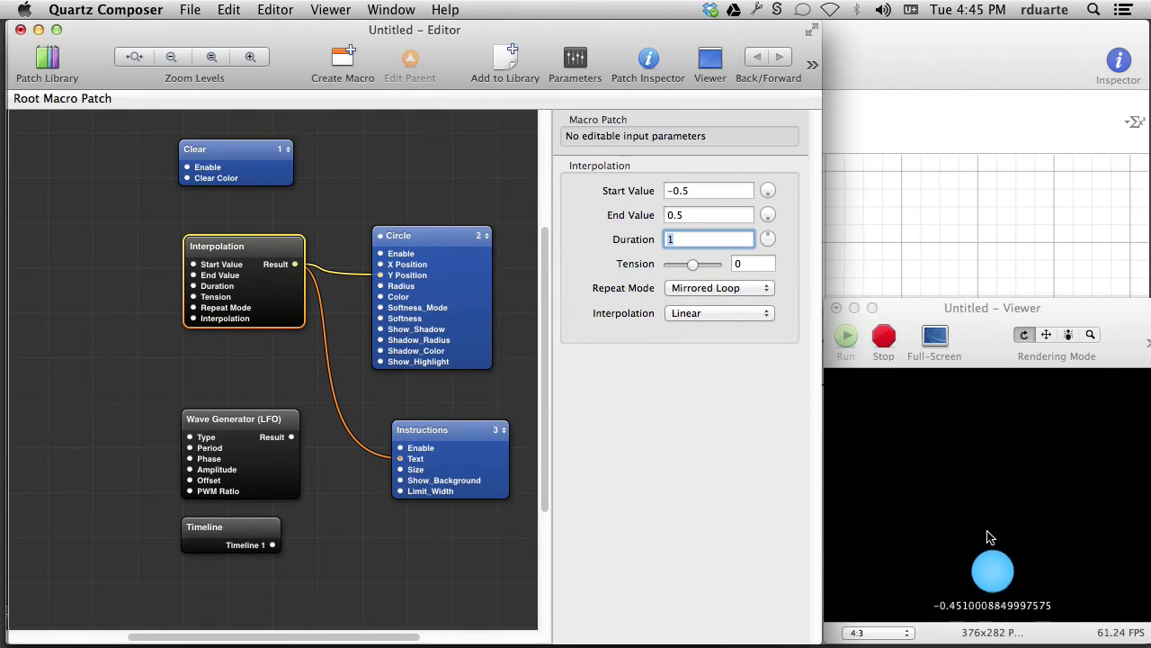
click(708, 312)
click(711, 312)
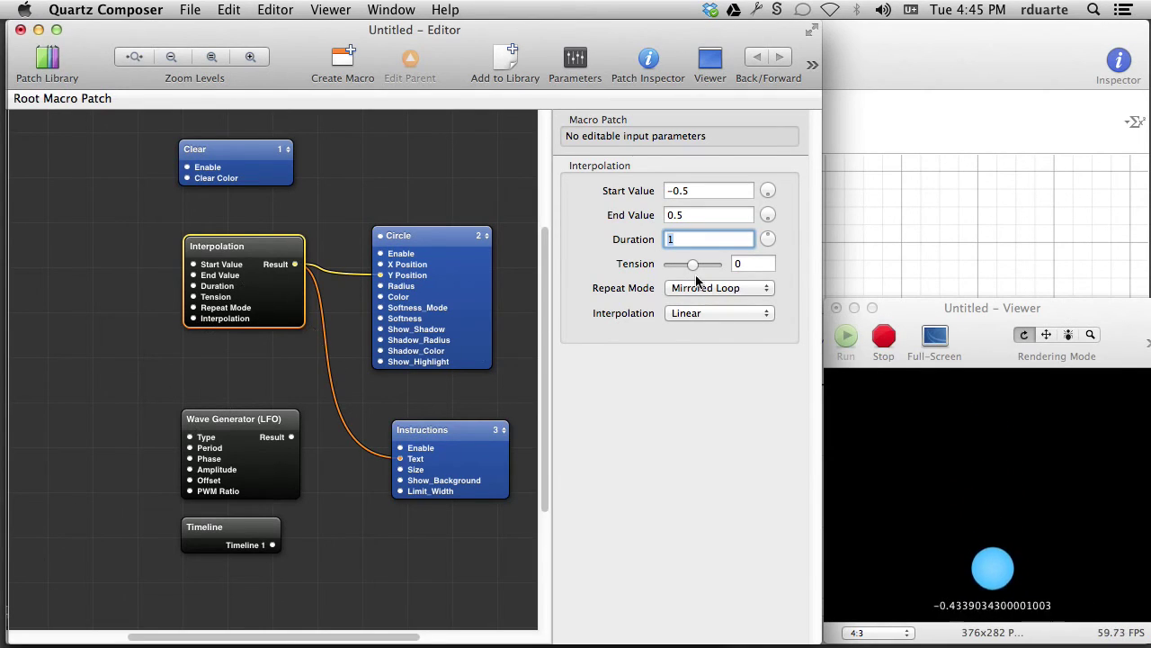
click(960, 208)
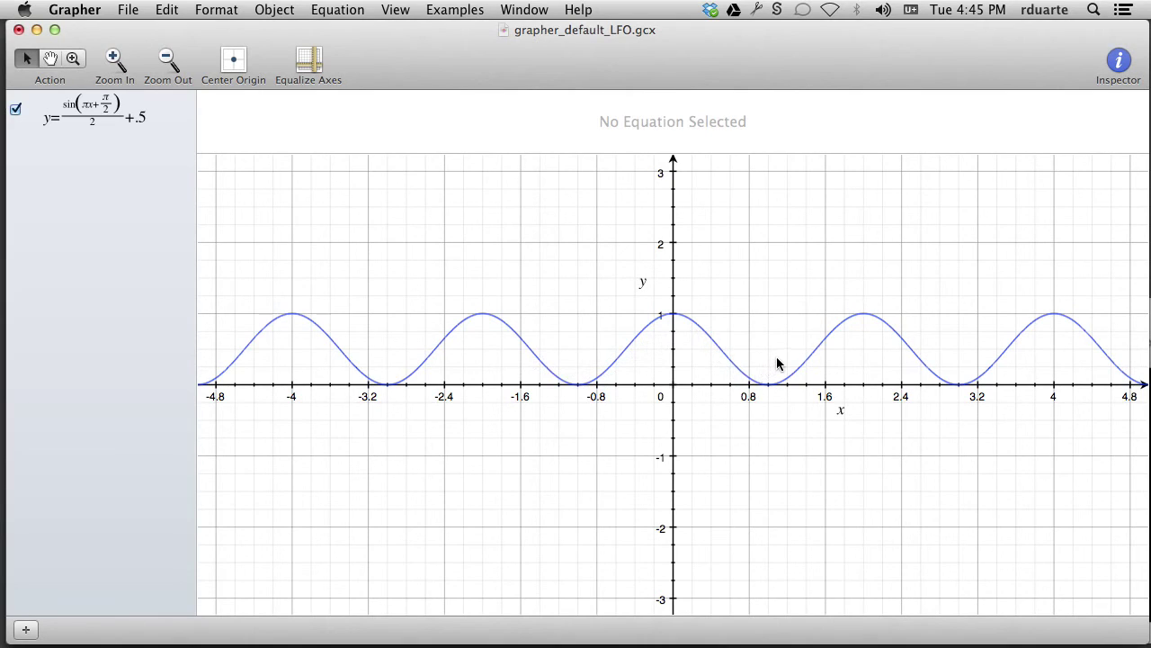
Step: Switch from Grapher's LFO wave graph back to Quartz Composer's running preview
key(super+Tab)
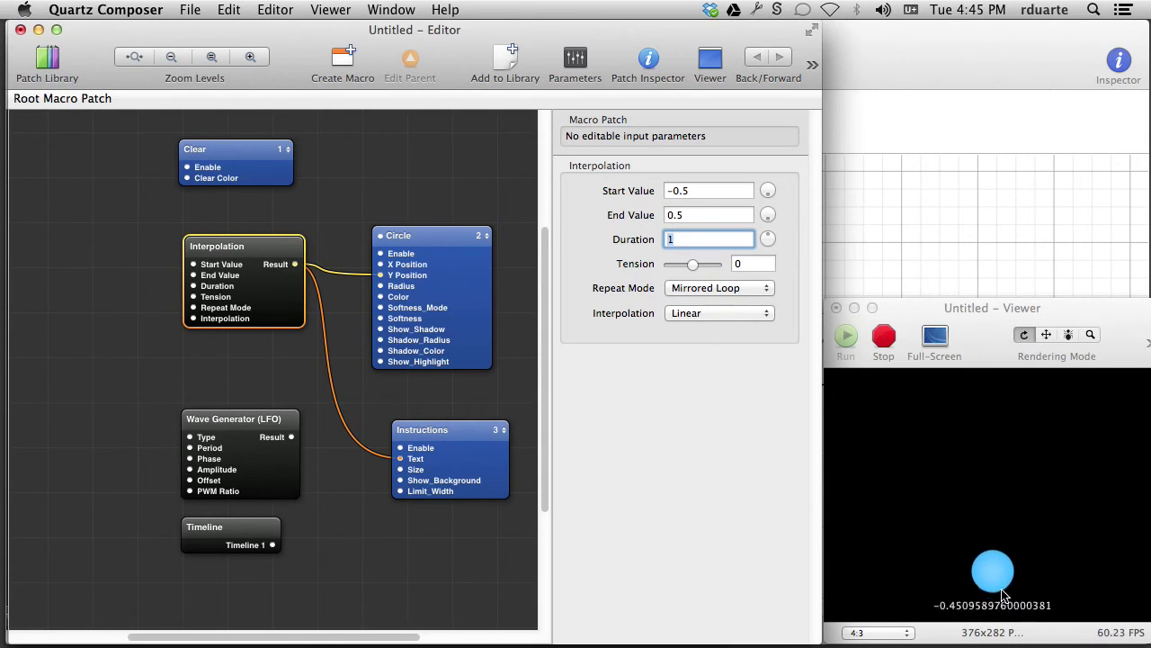
click(675, 314)
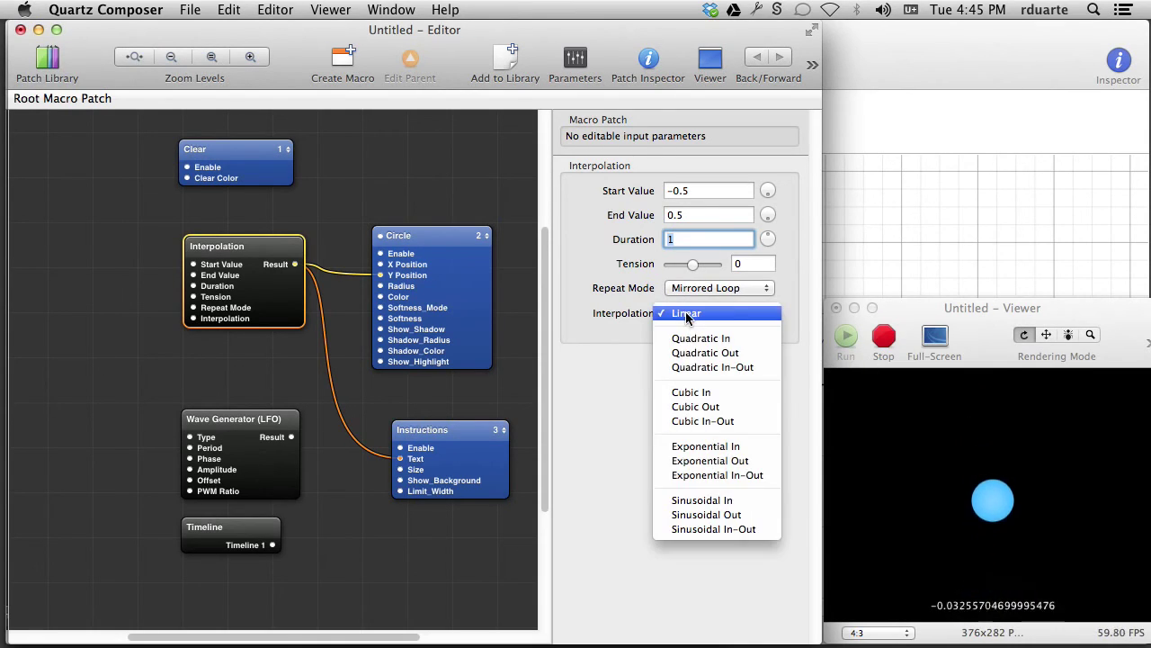
click(710, 501)
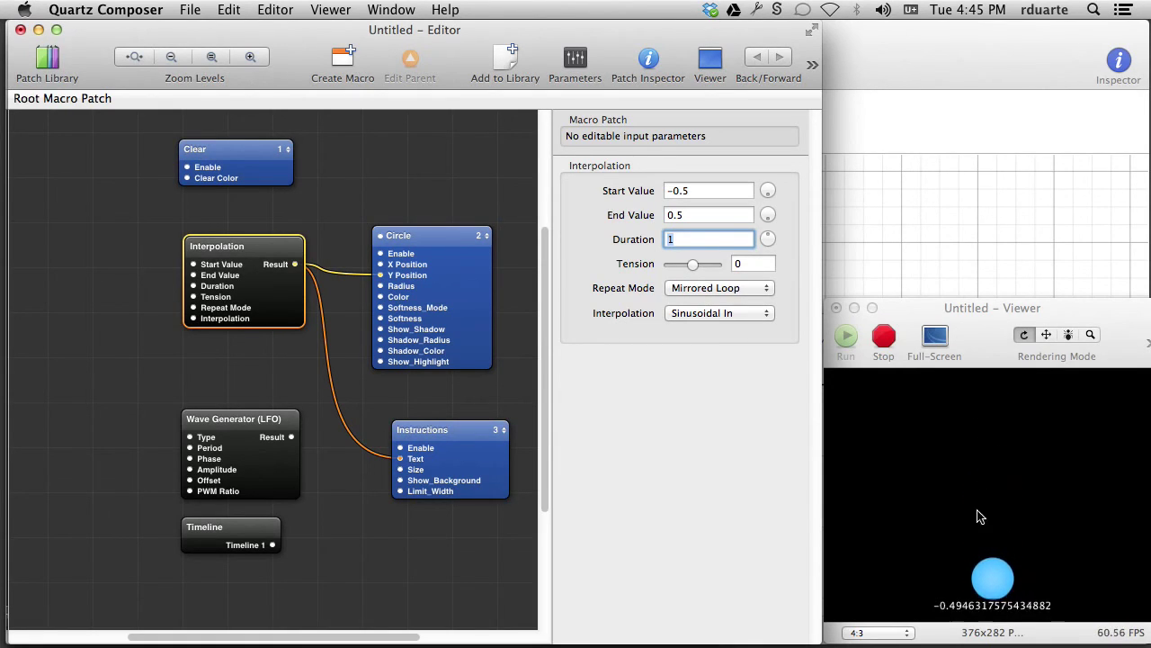
key(super+Tab)
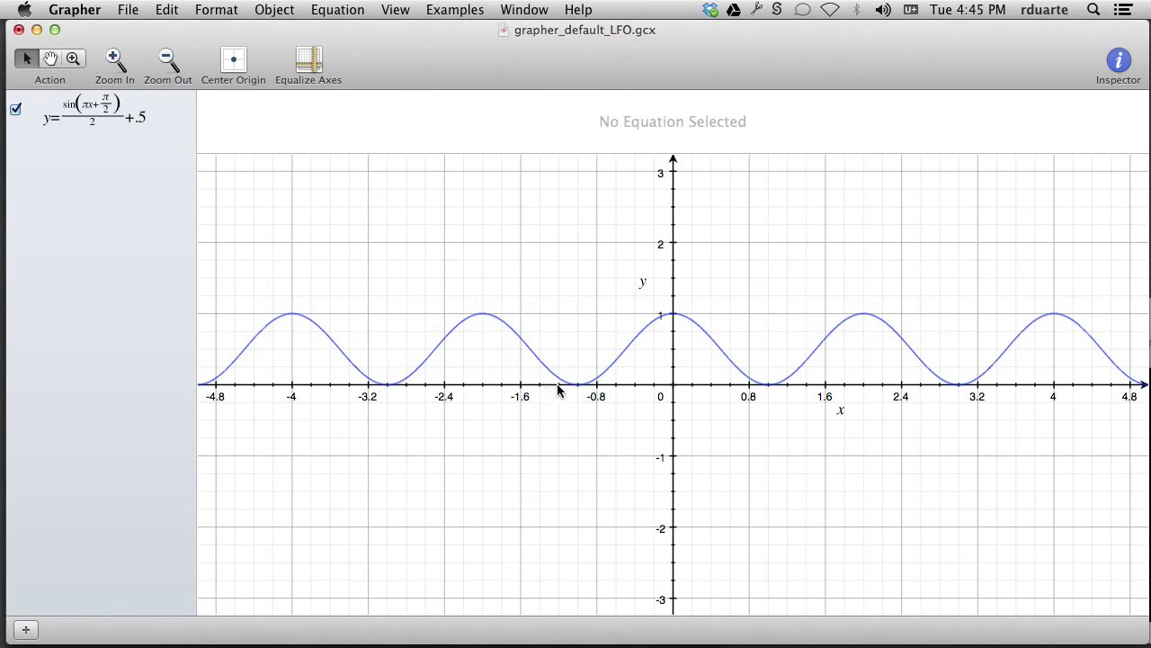
key(super+Tab)
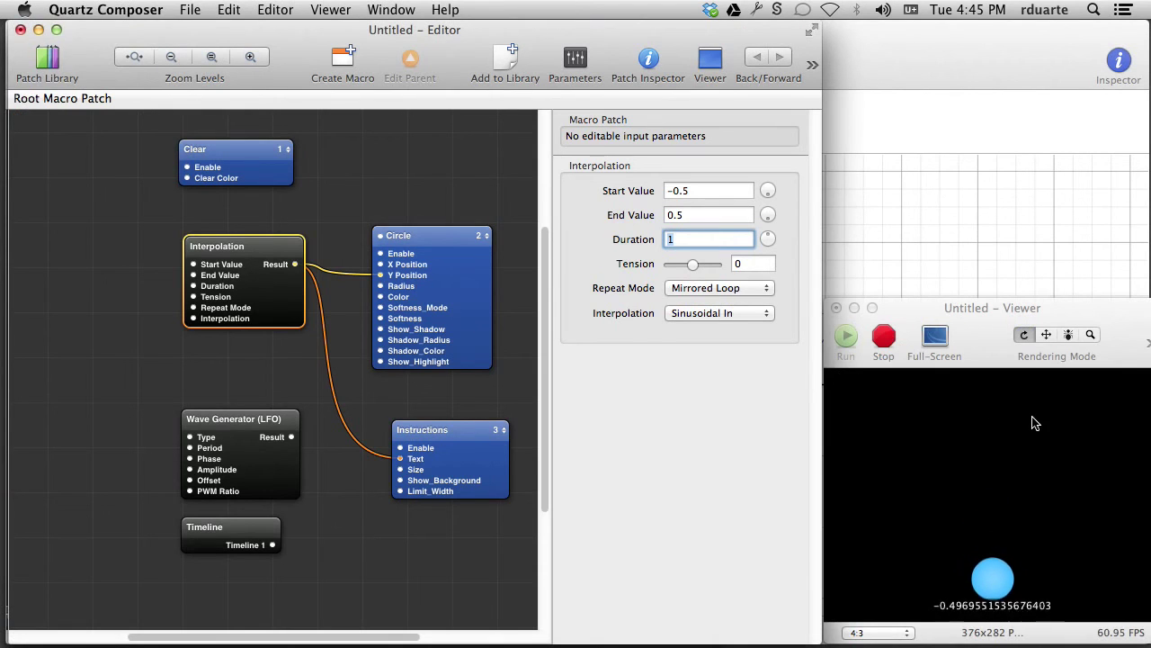
Step: Open the Interpolation patch inspector beside the graph and choose the Exponential In-Out curve
click(647, 57)
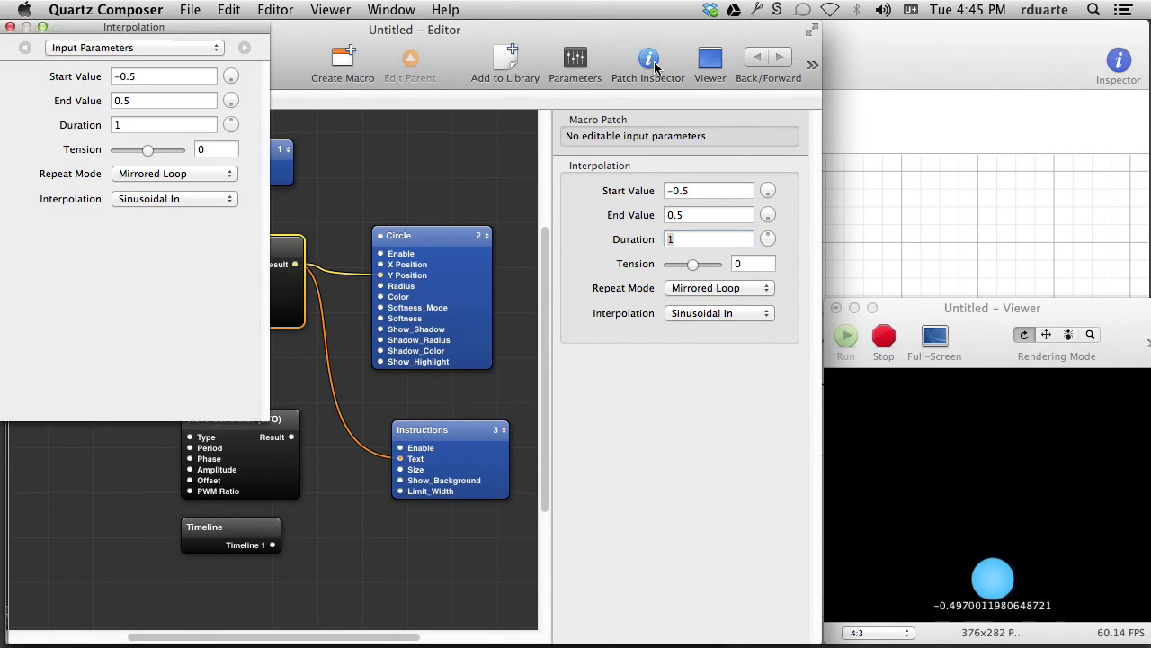
drag(187, 25, 681, 104)
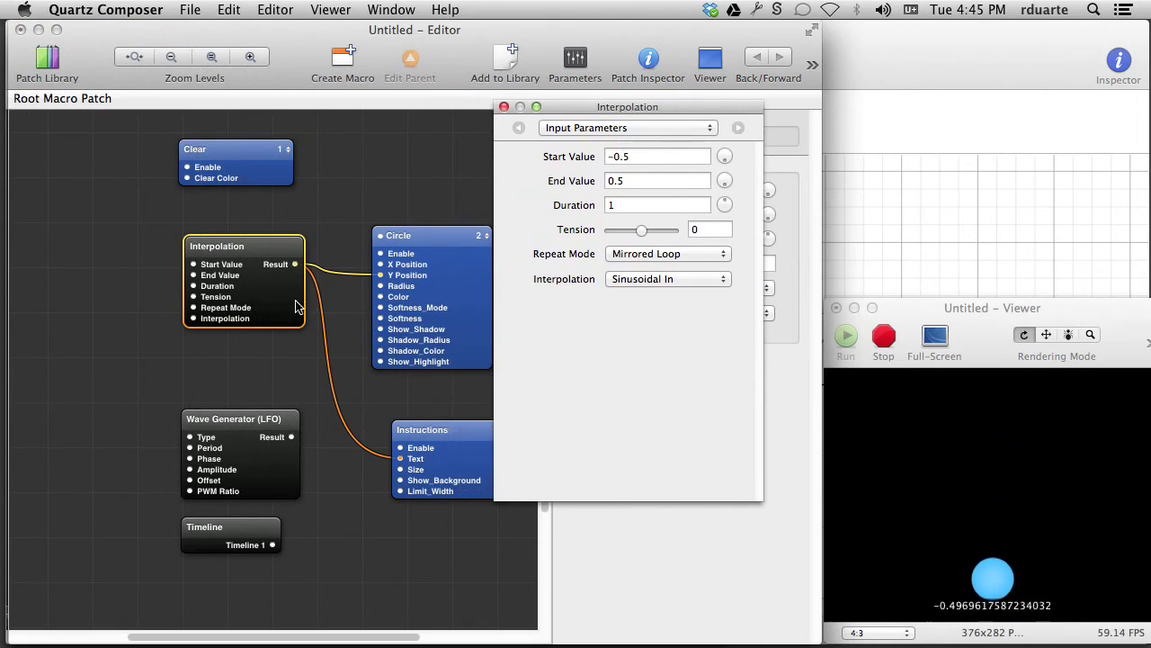
click(610, 133)
click(566, 142)
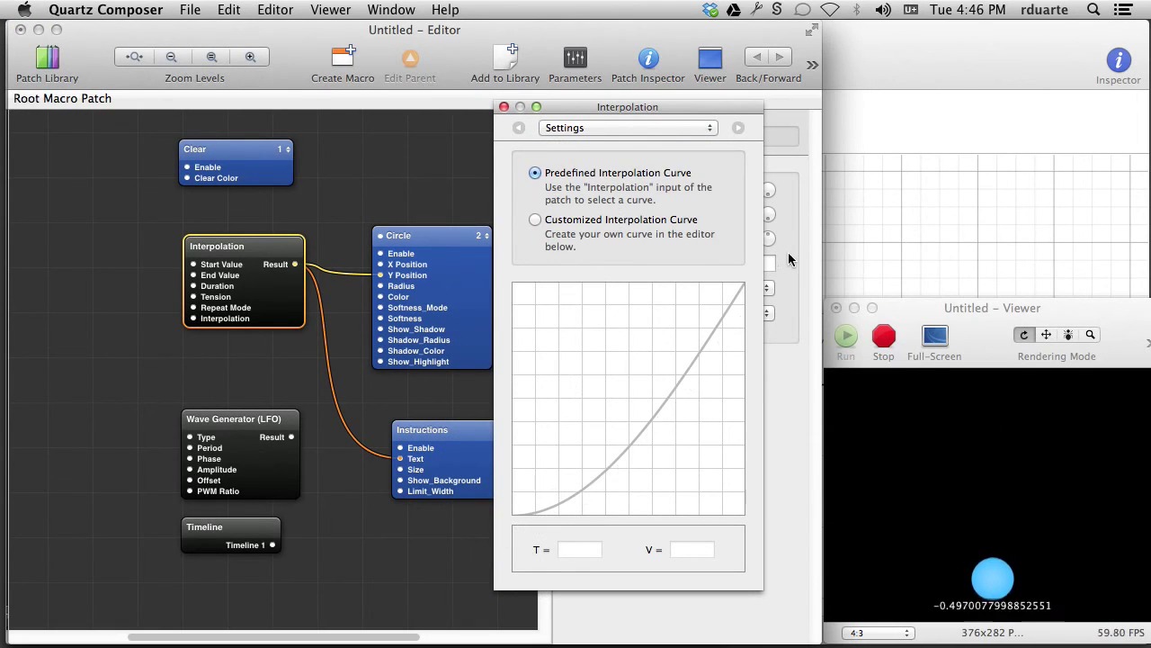
click(646, 132)
click(656, 113)
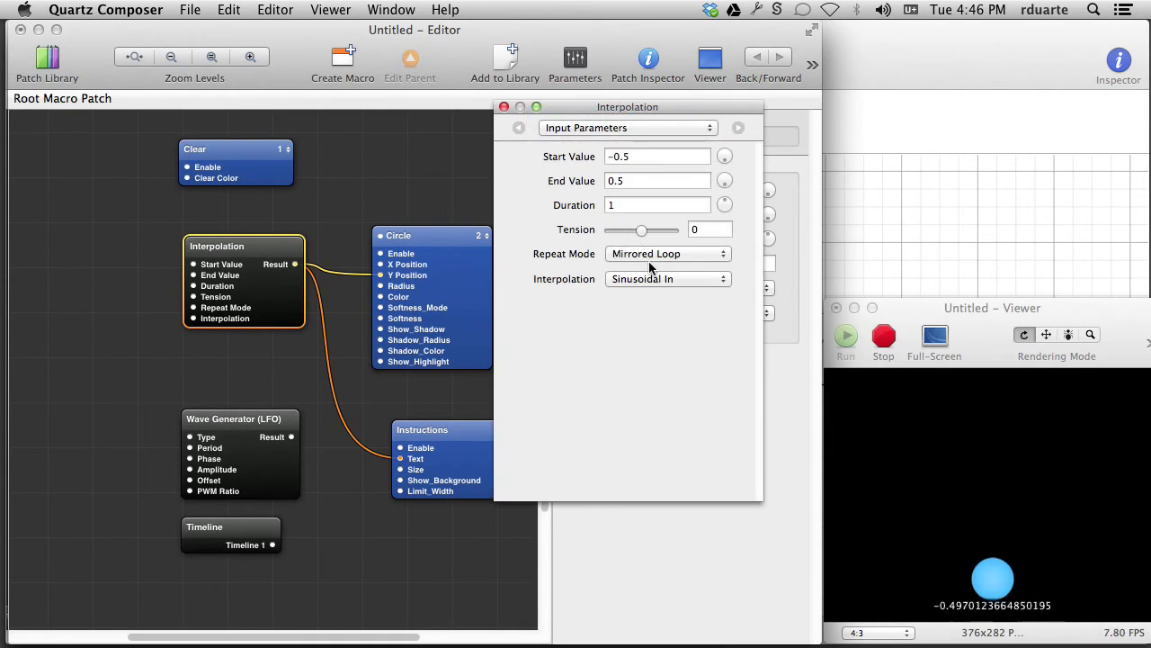
click(652, 280)
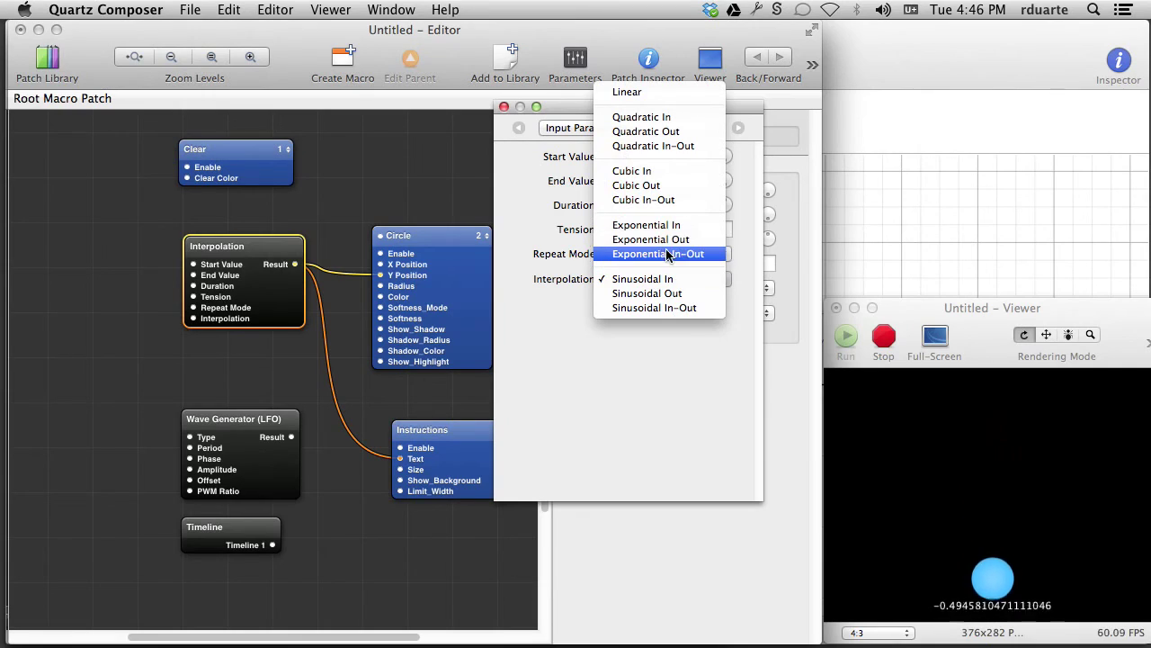
click(668, 256)
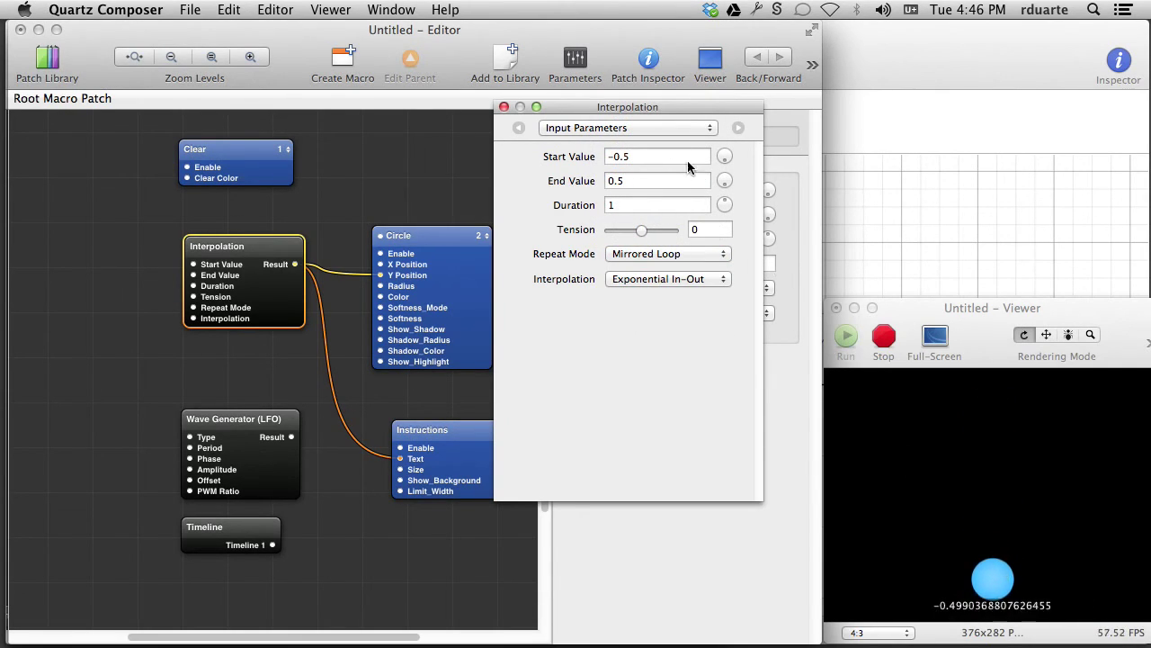
Step: Check the Exponential In-Out curve shape and set Repeat Mode to None
click(634, 128)
click(634, 142)
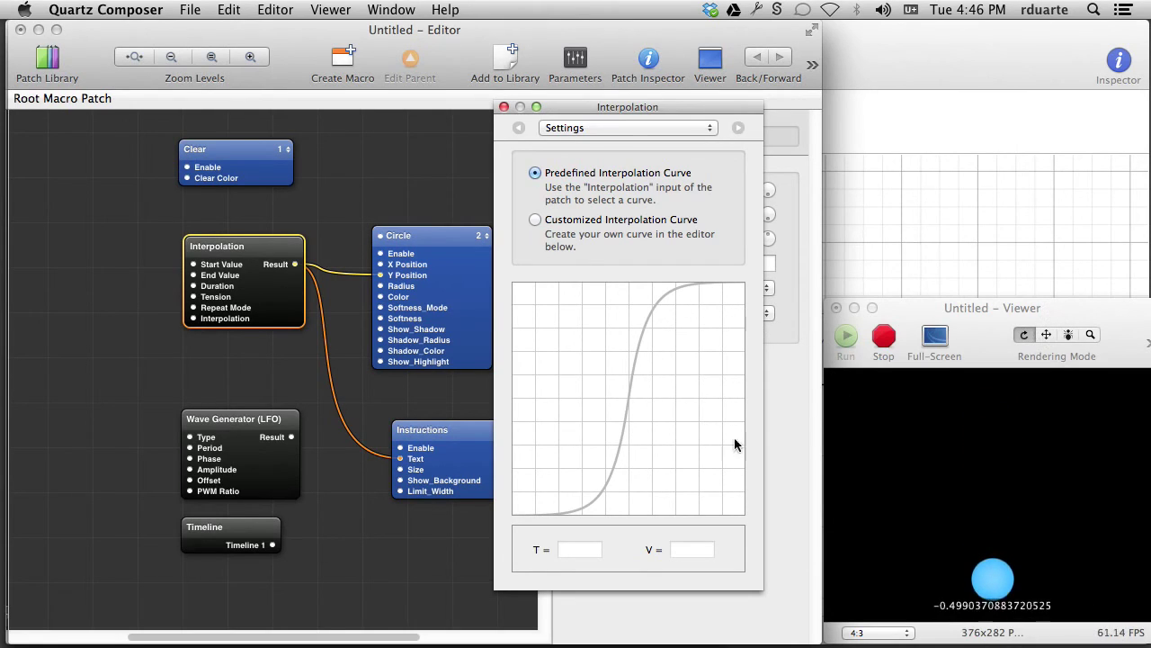
click(558, 127)
click(576, 114)
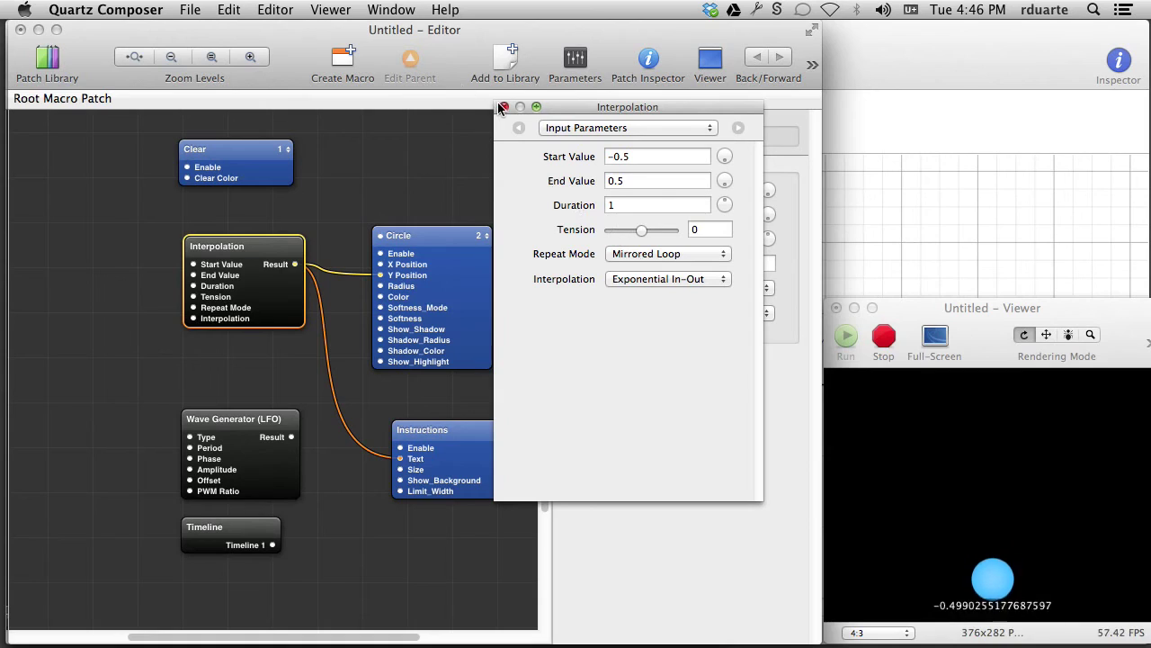
click(662, 254)
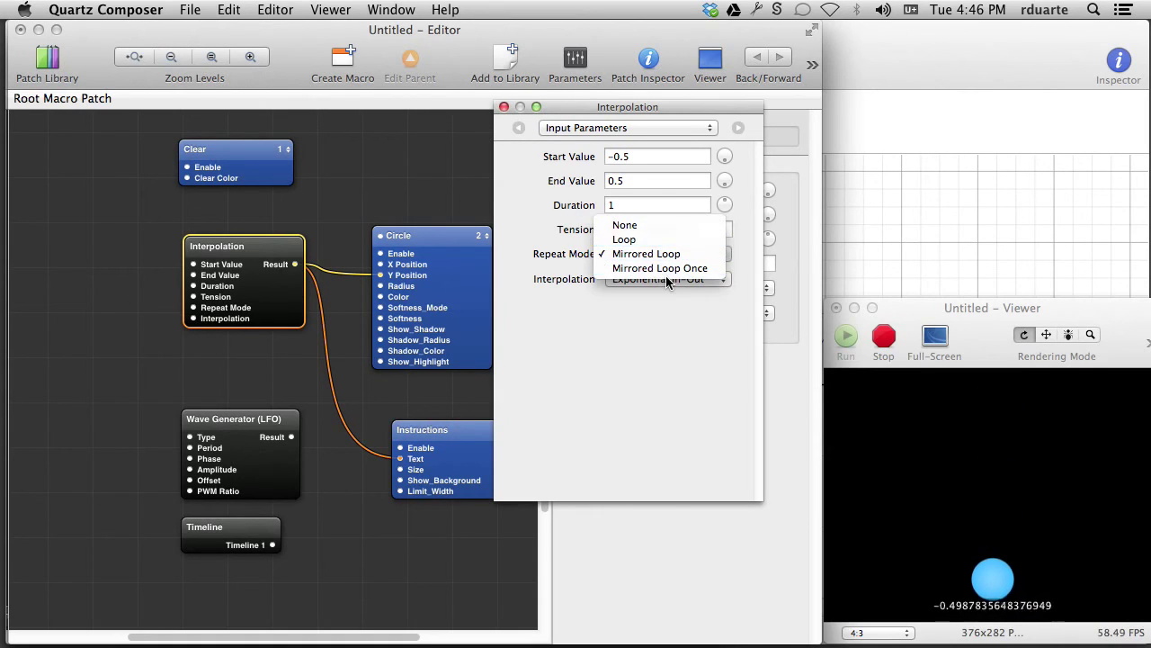
click(629, 225)
Step: Replay the single exponential ball move twice in the Viewer, stop it, and select the Interpolation patch
click(503, 106)
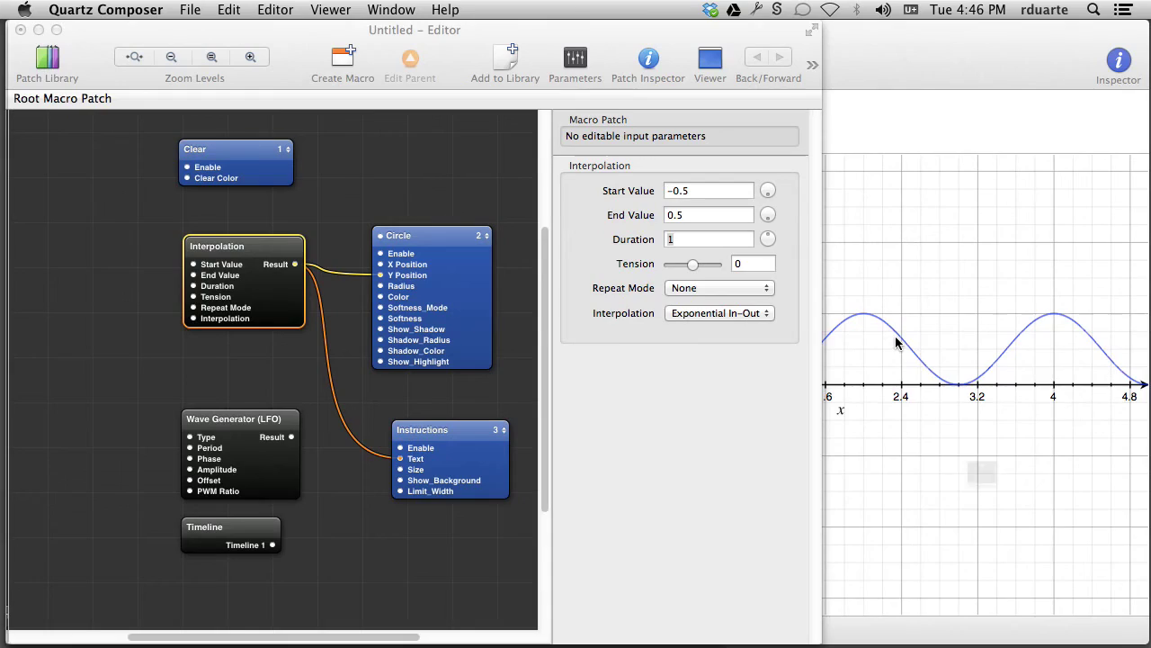
click(898, 344)
click(872, 338)
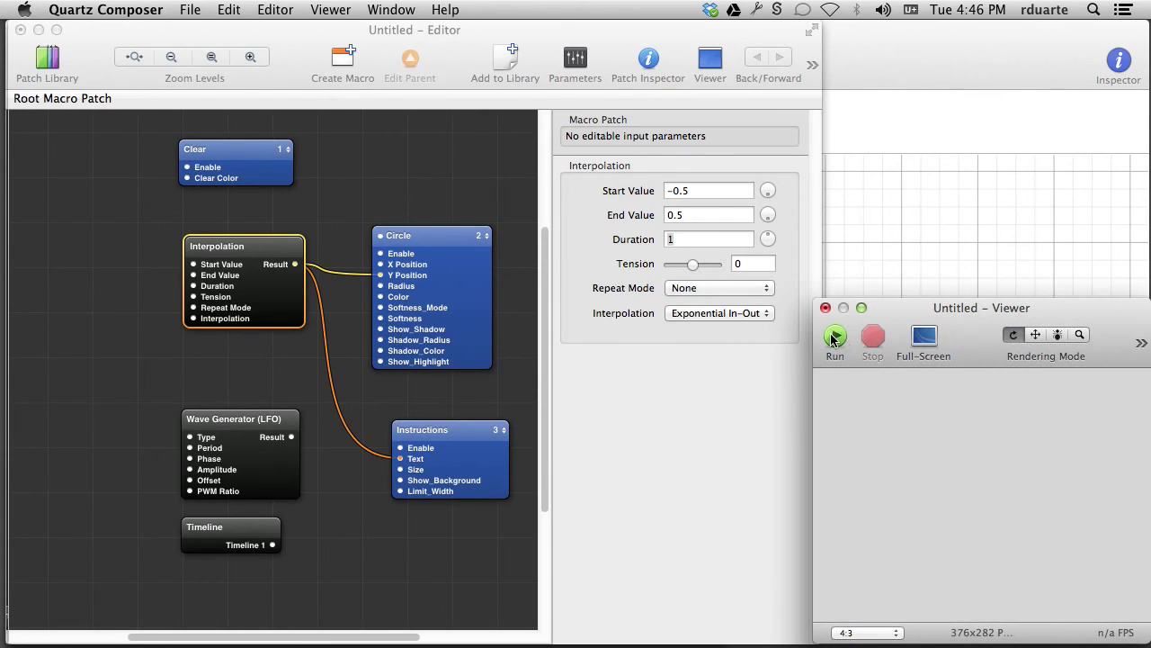
click(835, 337)
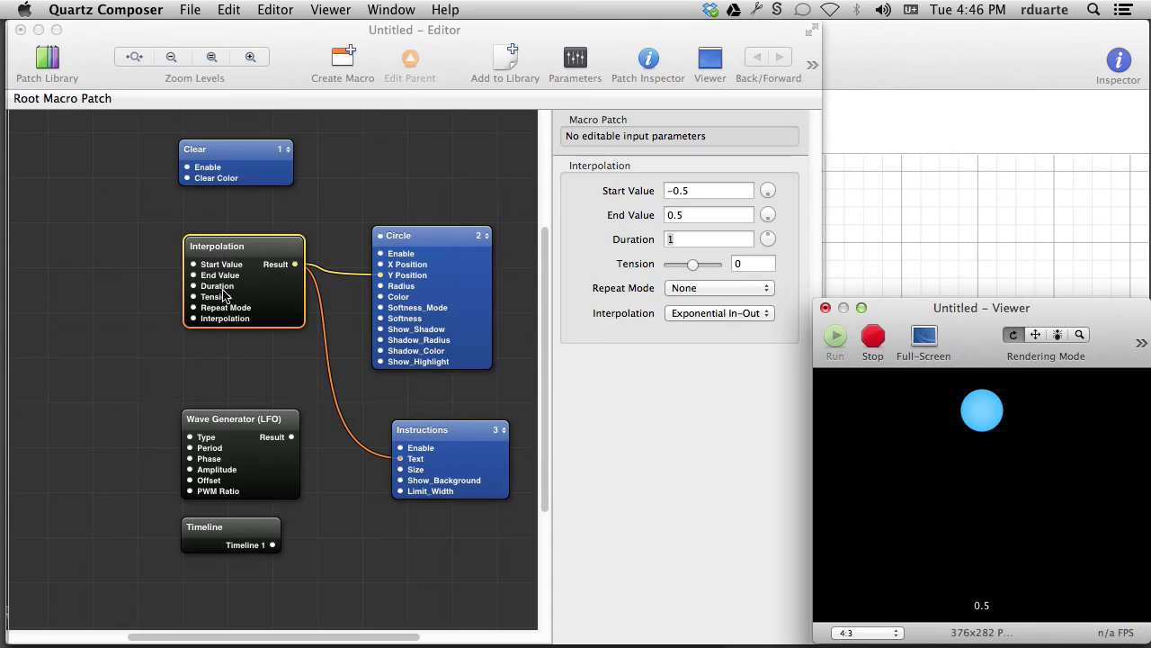
click(873, 338)
click(836, 336)
click(873, 338)
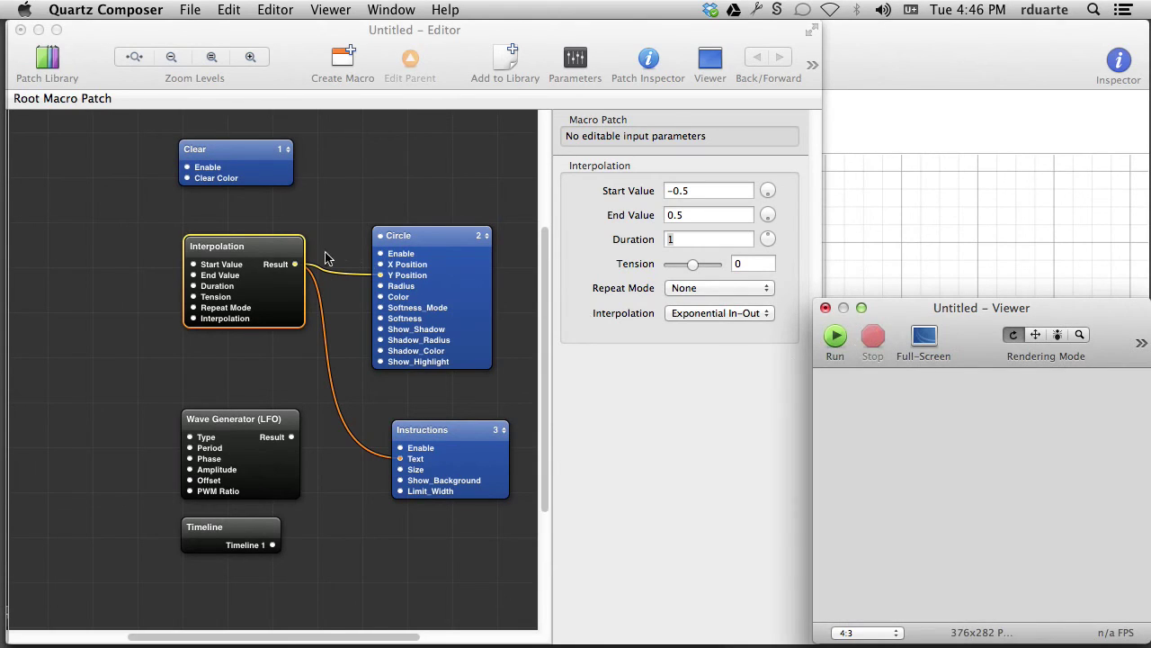
click(214, 281)
Step: Delete the Interpolation patch and move the Wave Generator up into its place
key(Delete)
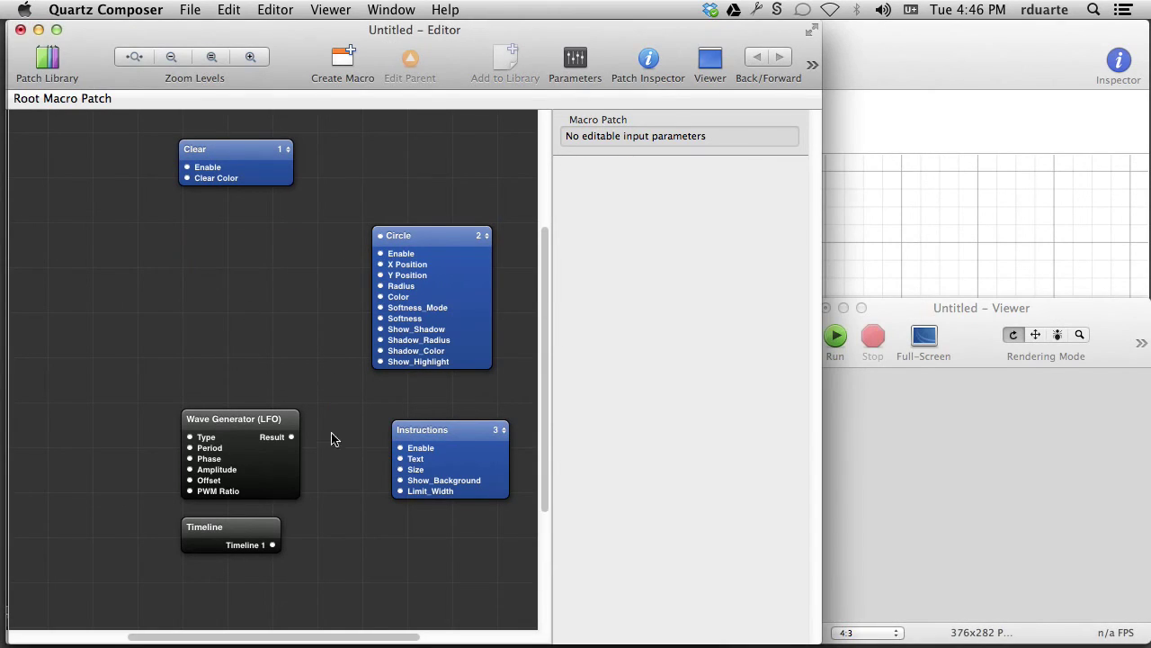
drag(227, 431, 230, 257)
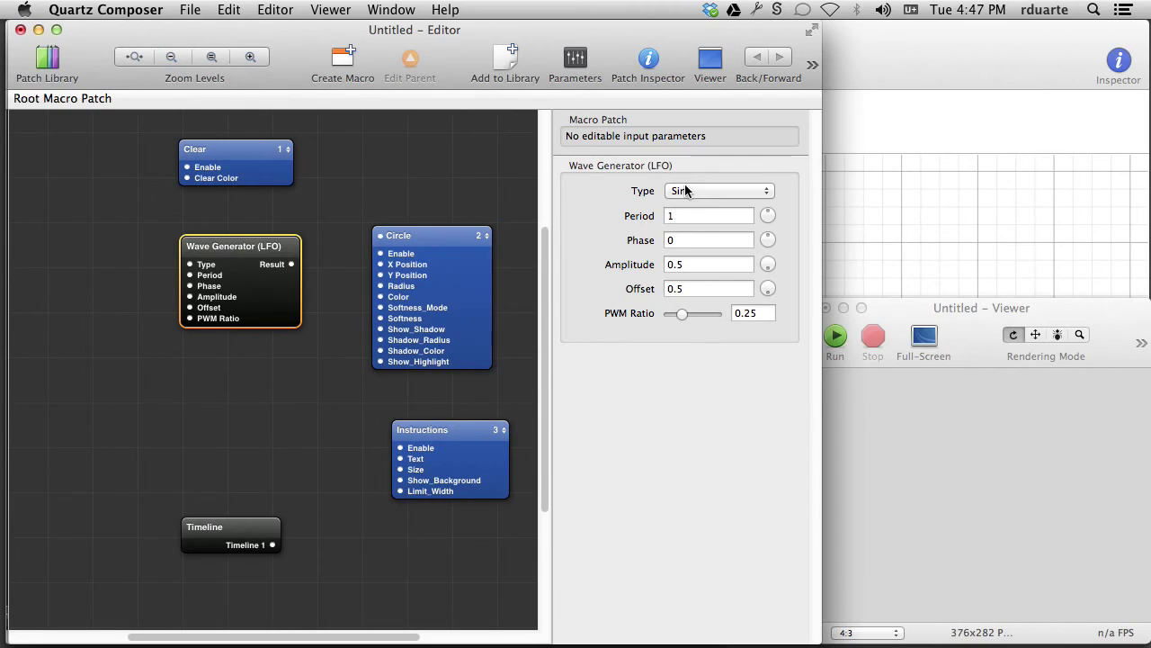
click(685, 218)
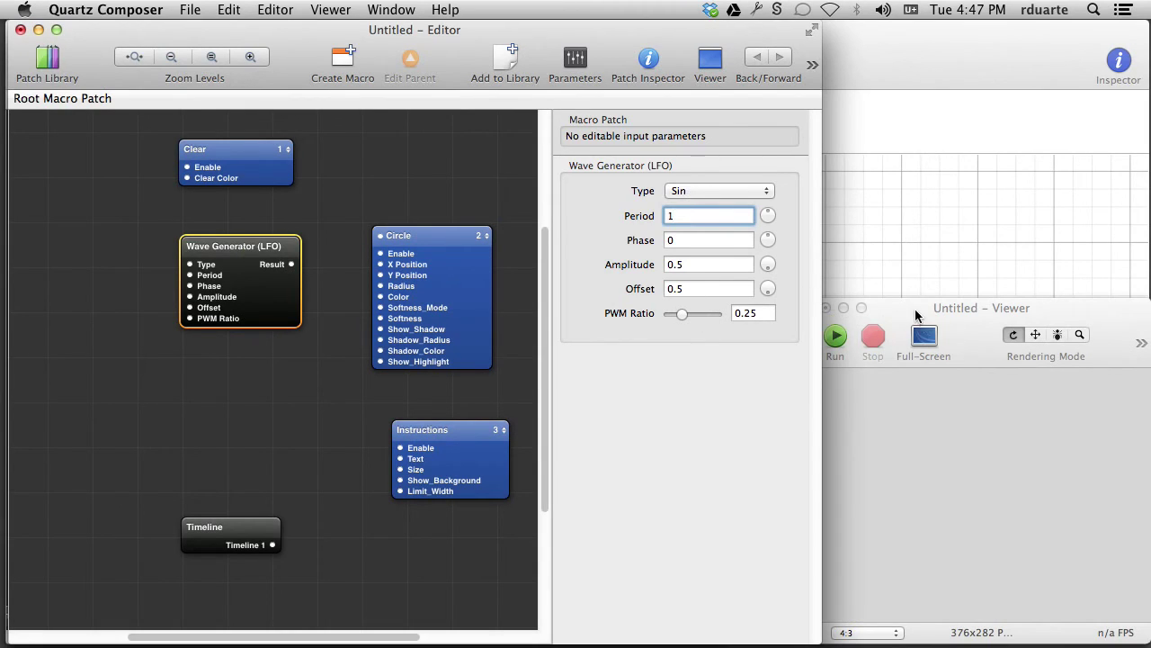
Step: Wire the Wave Generator Result to Instructions Text and Circle Y Position, and run the Viewer
click(871, 320)
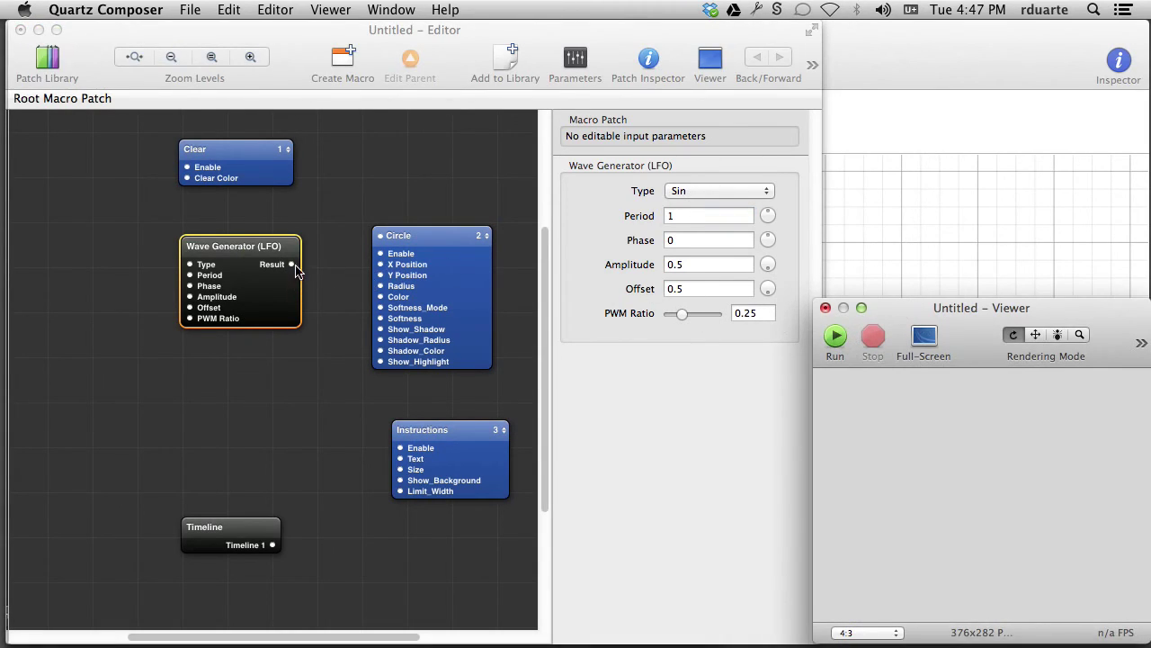
drag(292, 263, 400, 458)
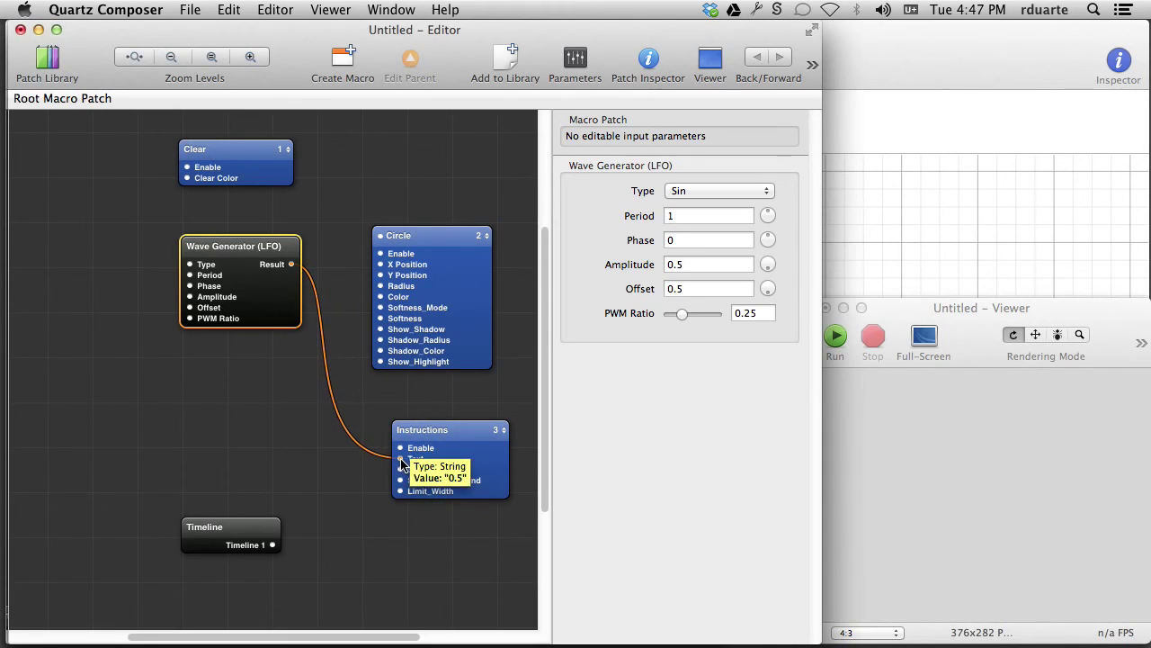
drag(291, 264, 380, 275)
click(933, 302)
click(839, 337)
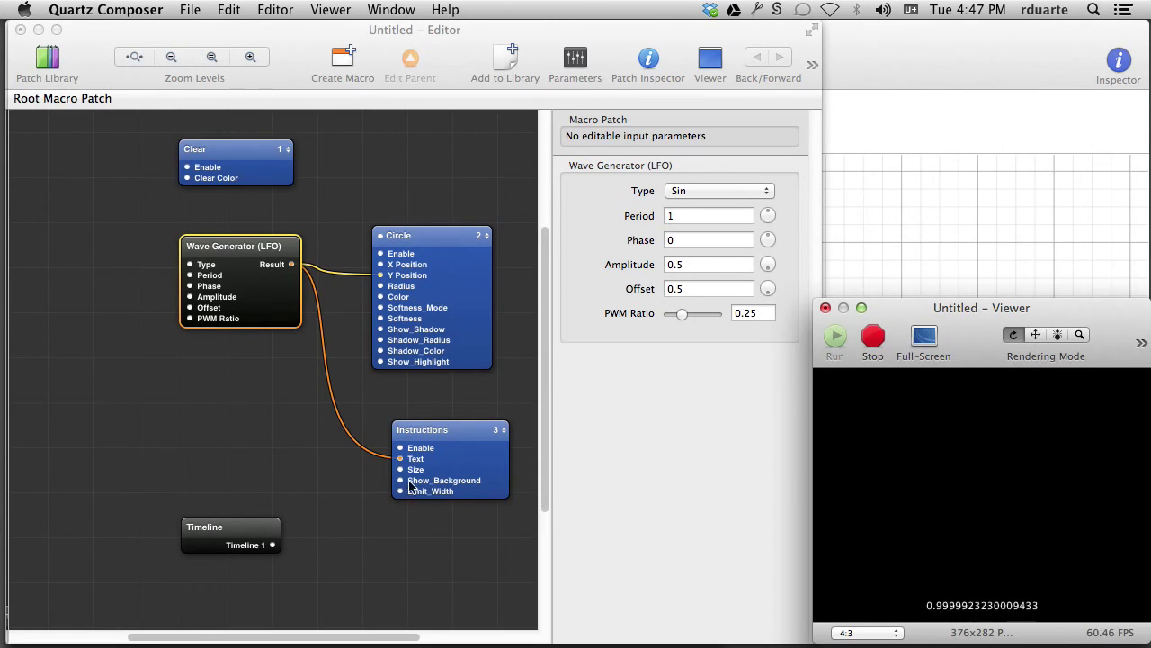
click(289, 496)
Step: Add a Number Formatter patch by searching the library for 'number'
key(super+Return)
text(number)
key(Down)
key(Down)
key(Down)
key(Return)
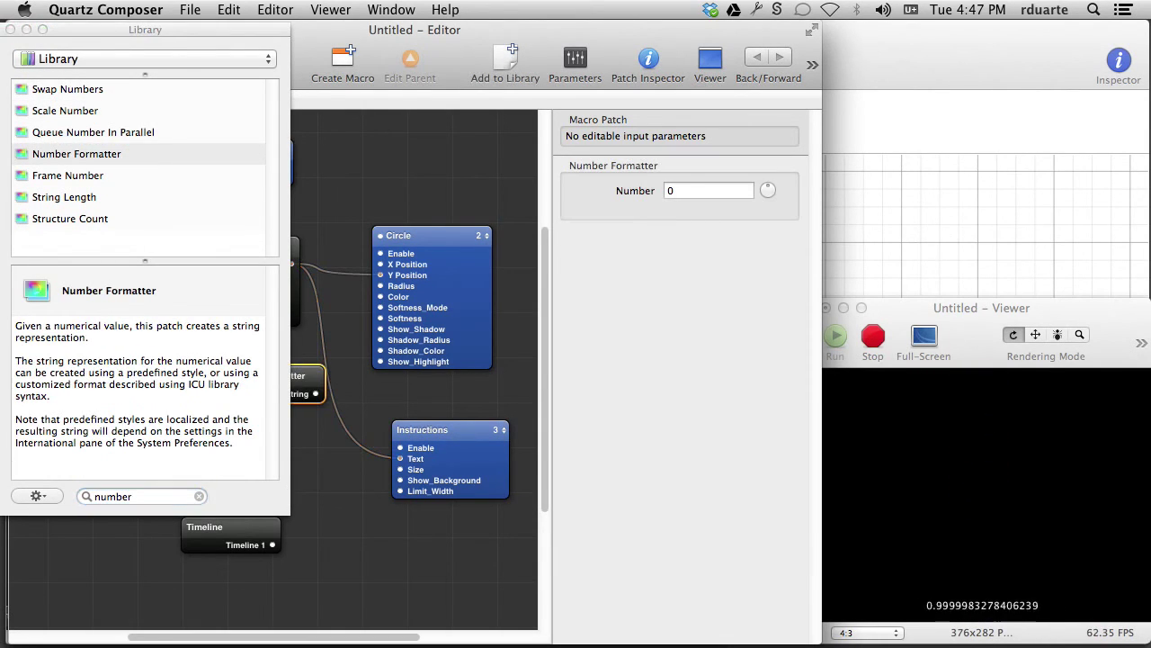
click(10, 30)
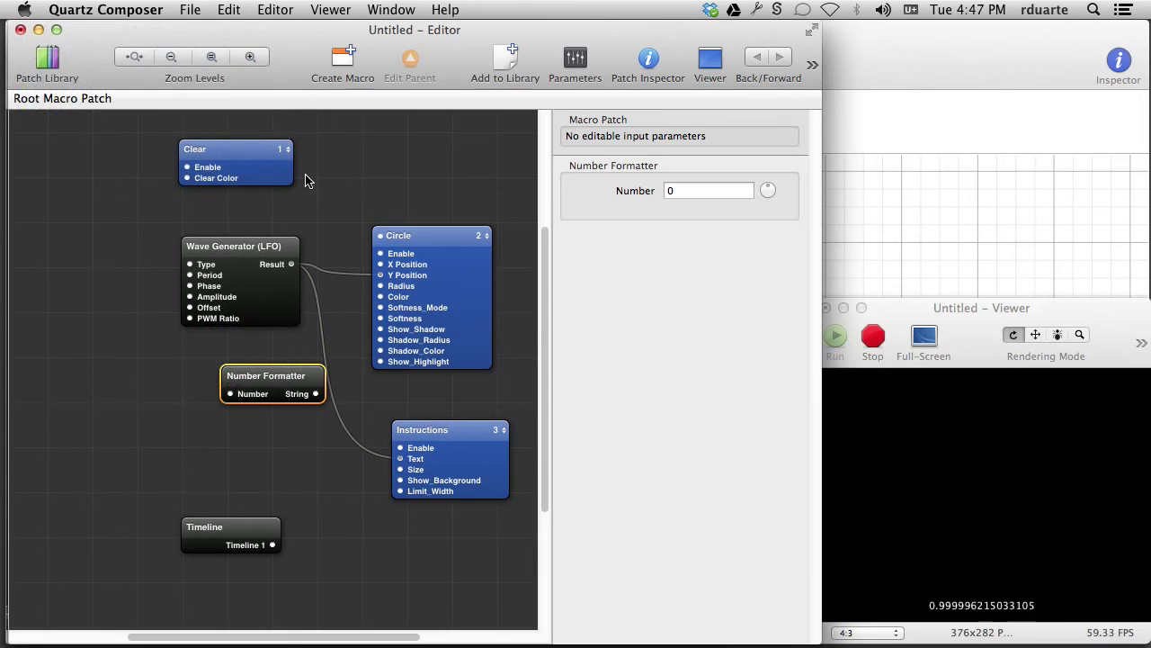
Step: Route the Wave Generator Result through Number Formatter's String output into the Instructions text
drag(291, 264, 231, 393)
drag(317, 394, 400, 458)
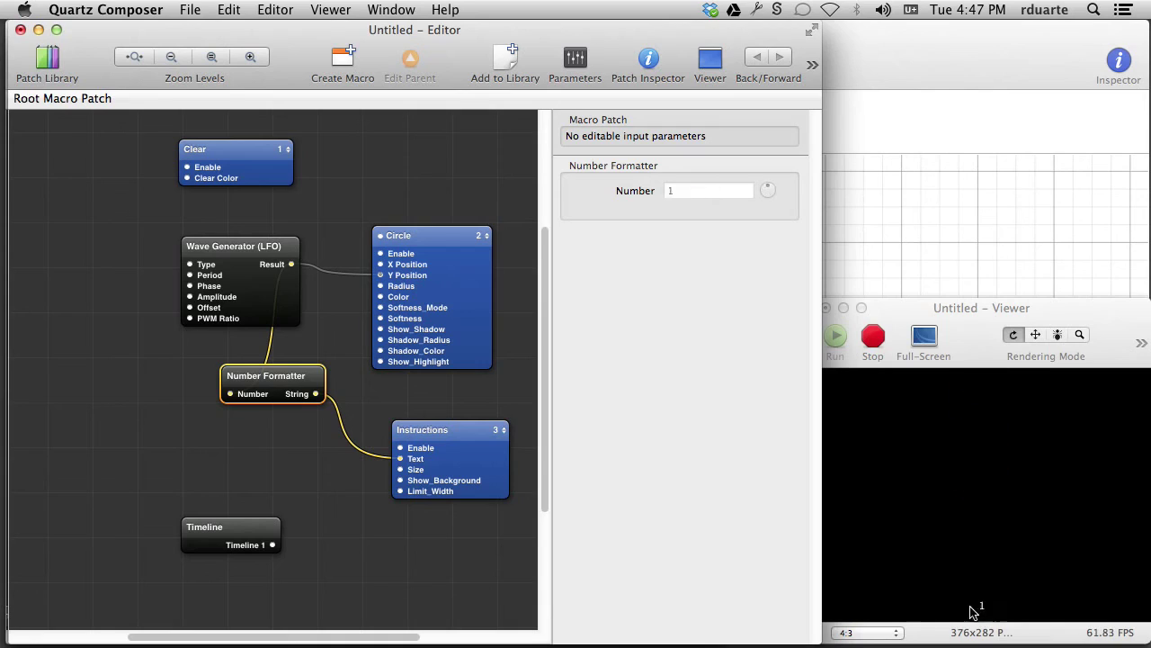
mouse_move(261, 385)
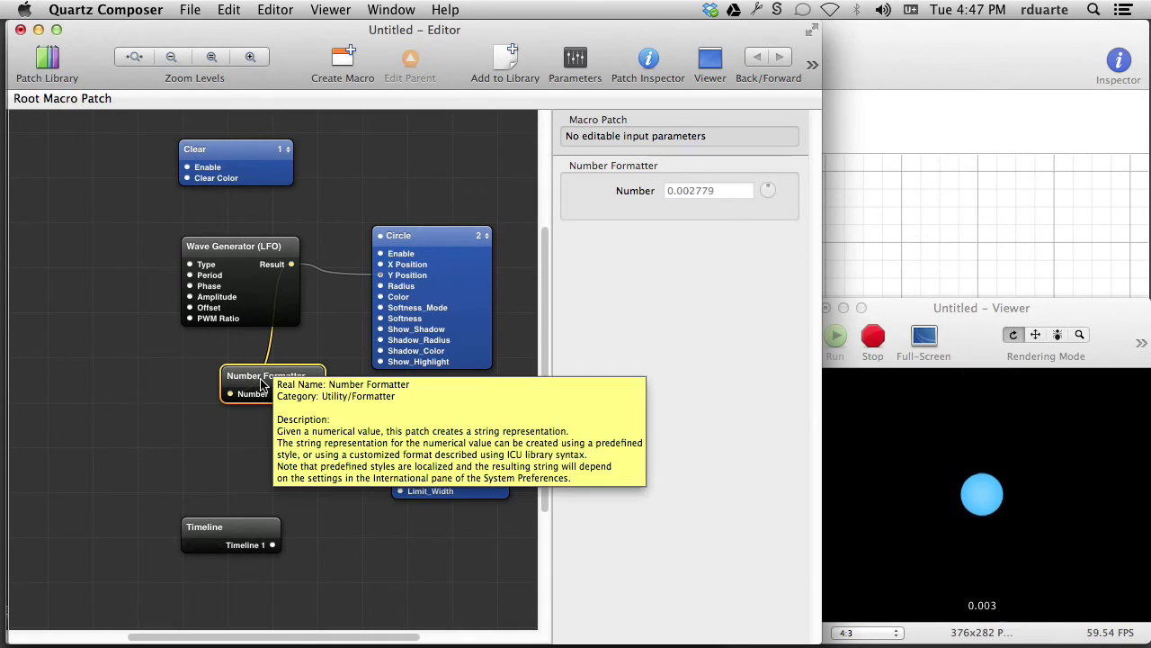
Step: Stop the preview and select the Wave Generator patch to view its wave types
click(875, 340)
click(450, 199)
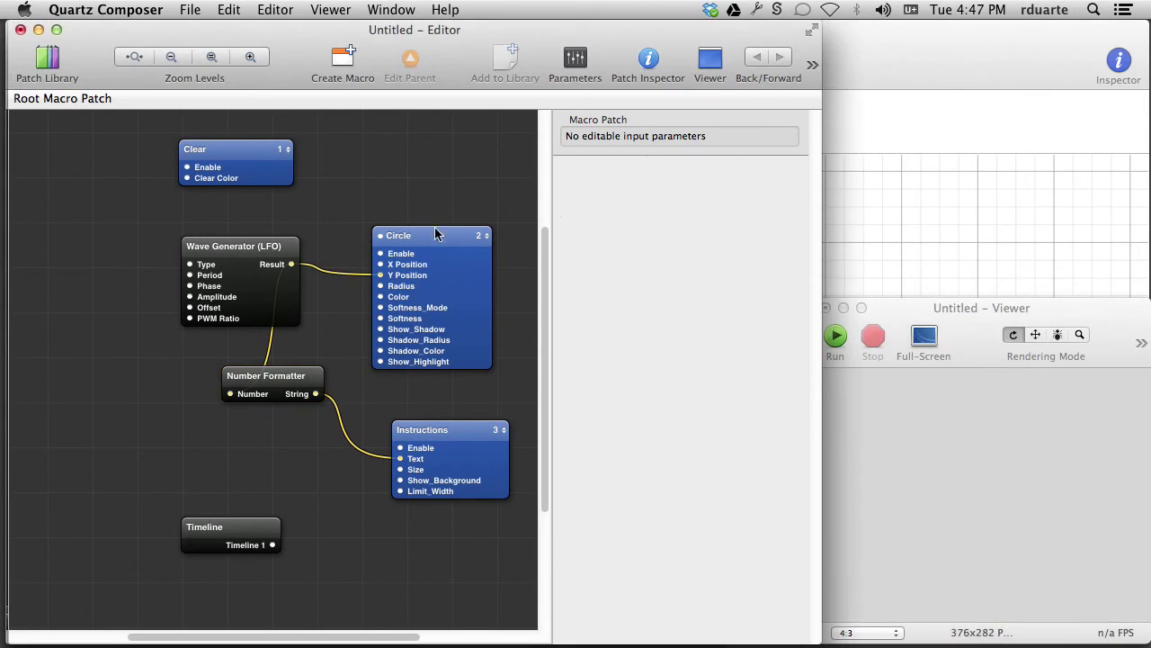
click(190, 306)
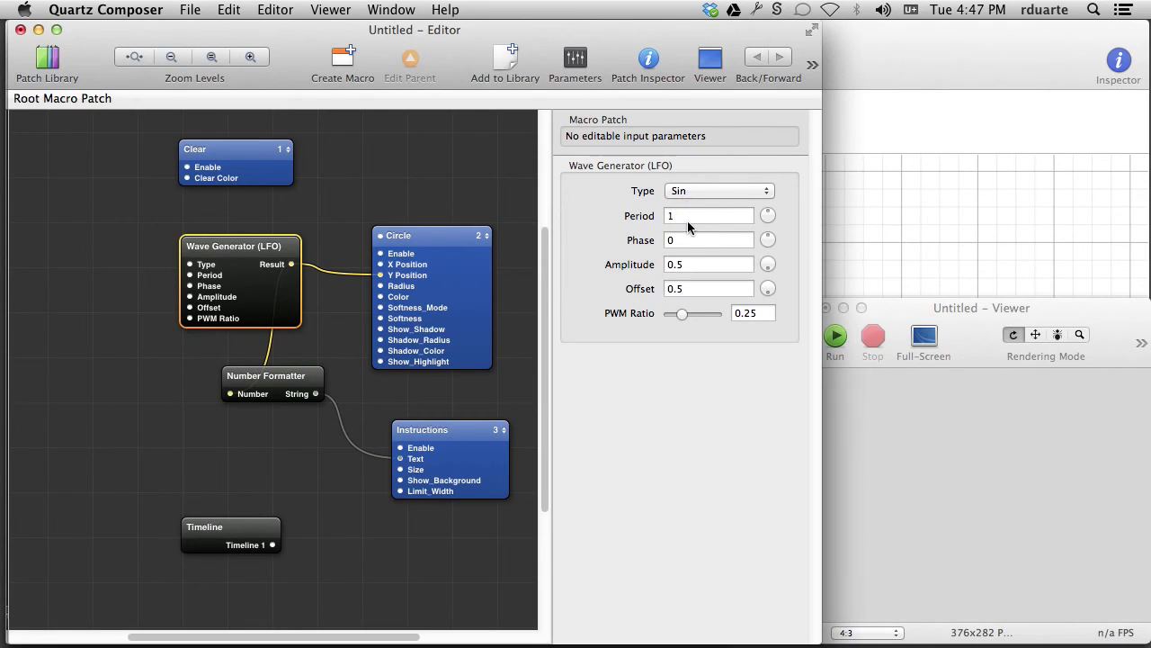
click(686, 193)
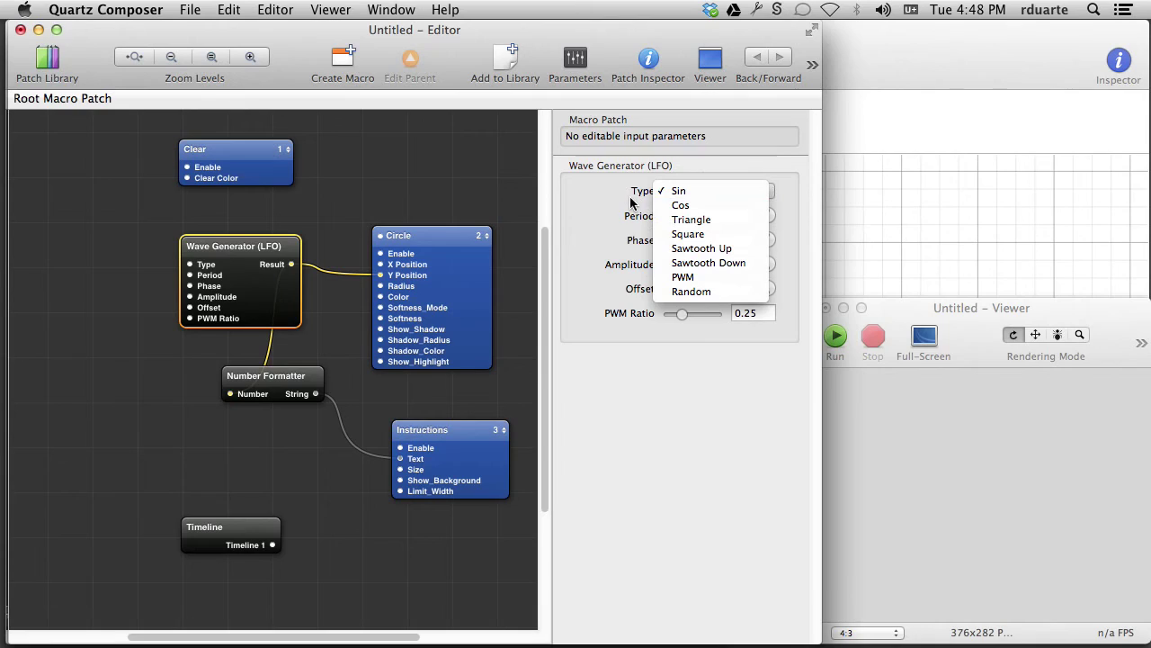
key(Escape)
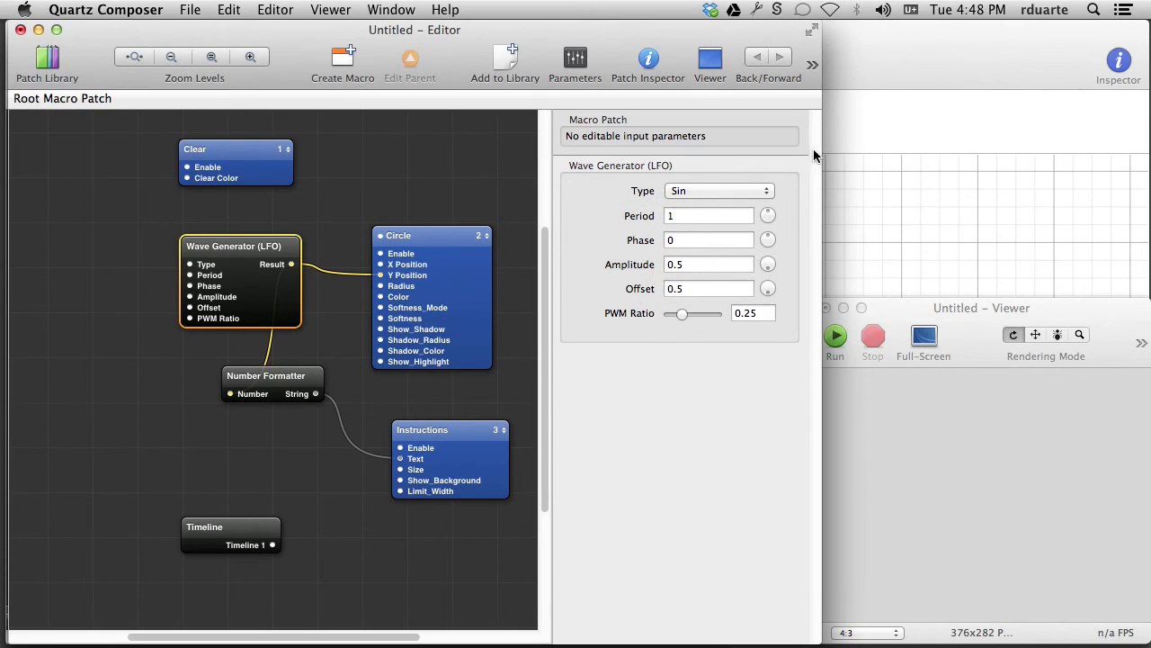
Step: Preview the Square wave type, then set the Wave Generator Type to Sin
click(727, 188)
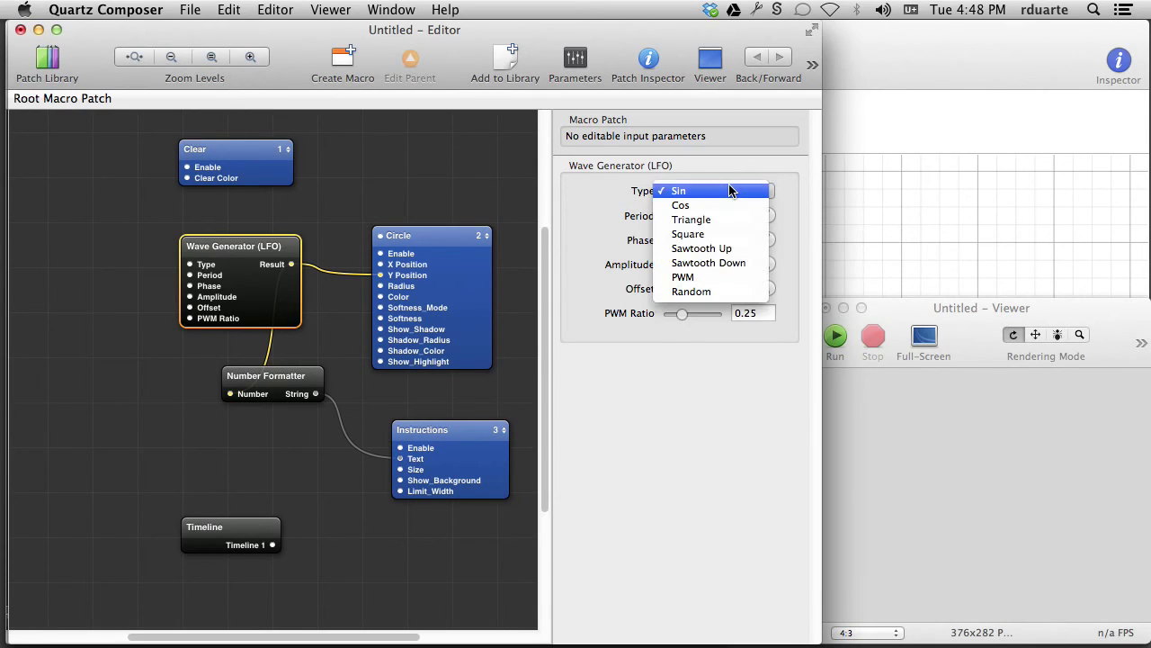
click(728, 236)
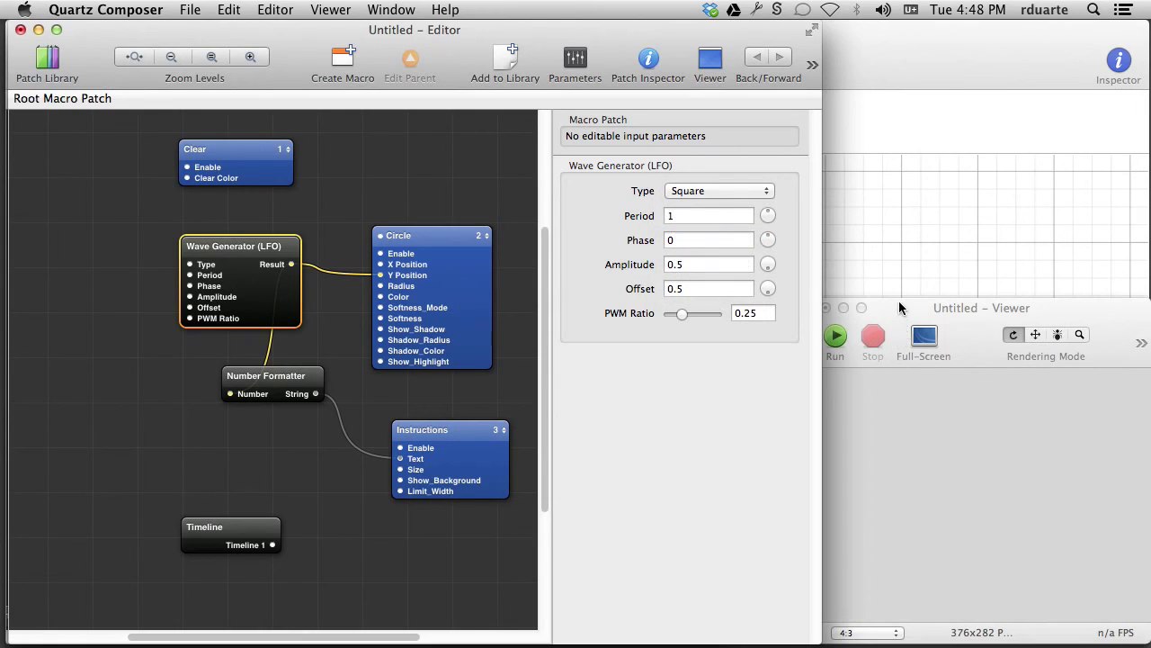
click(899, 303)
click(827, 344)
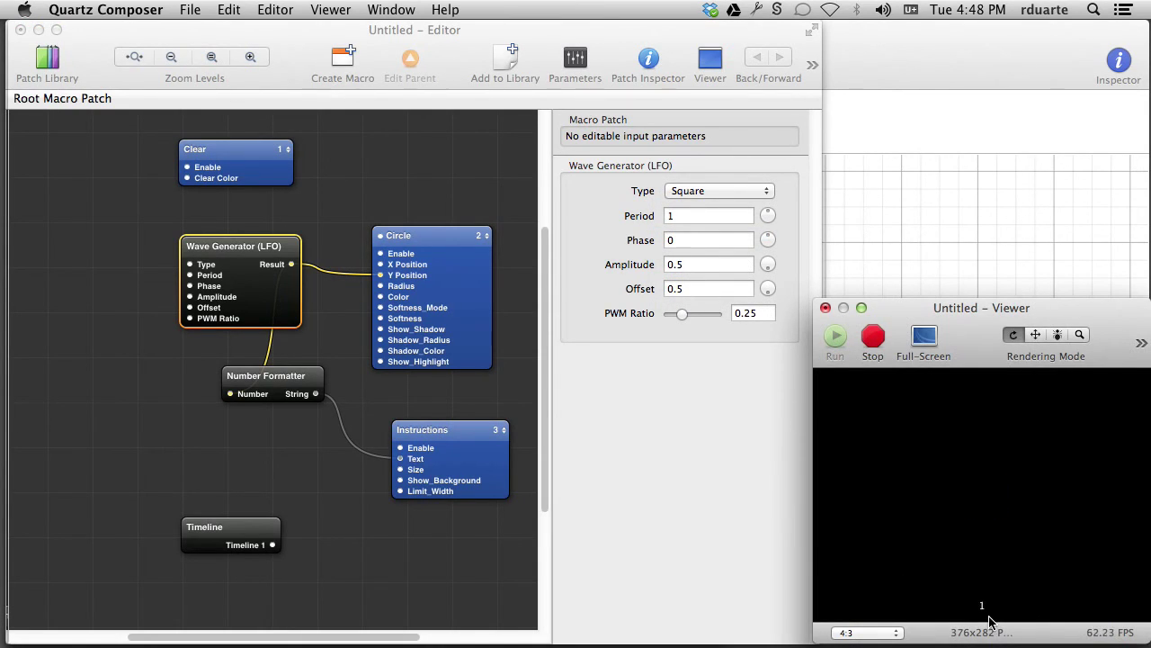
click(871, 340)
click(718, 191)
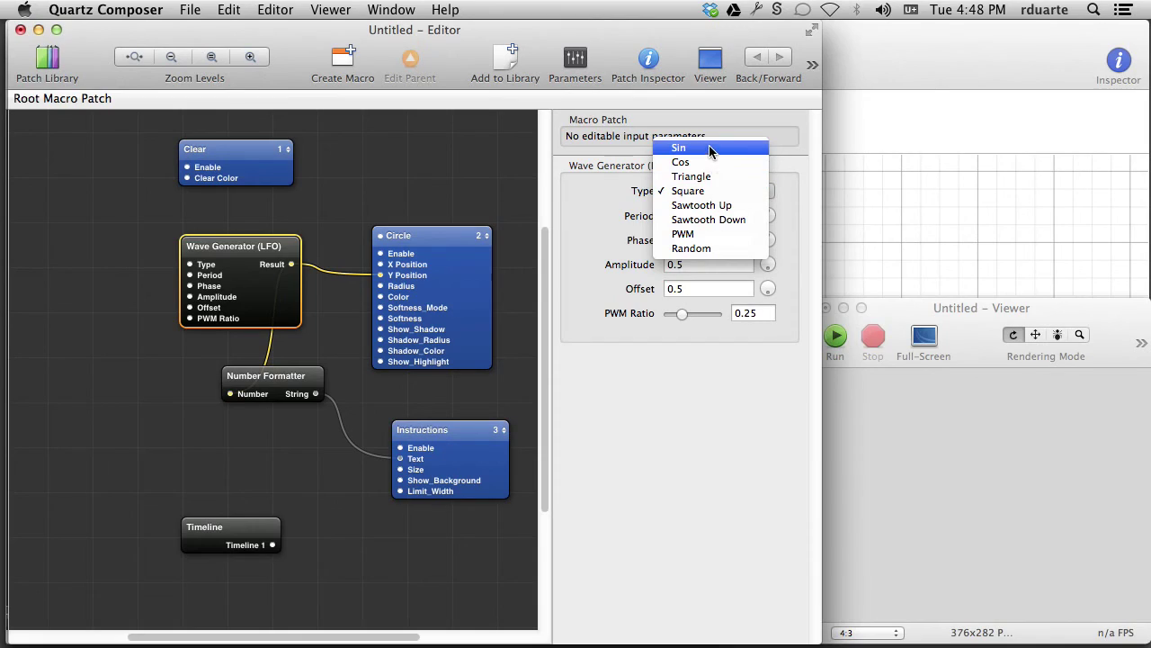
click(711, 149)
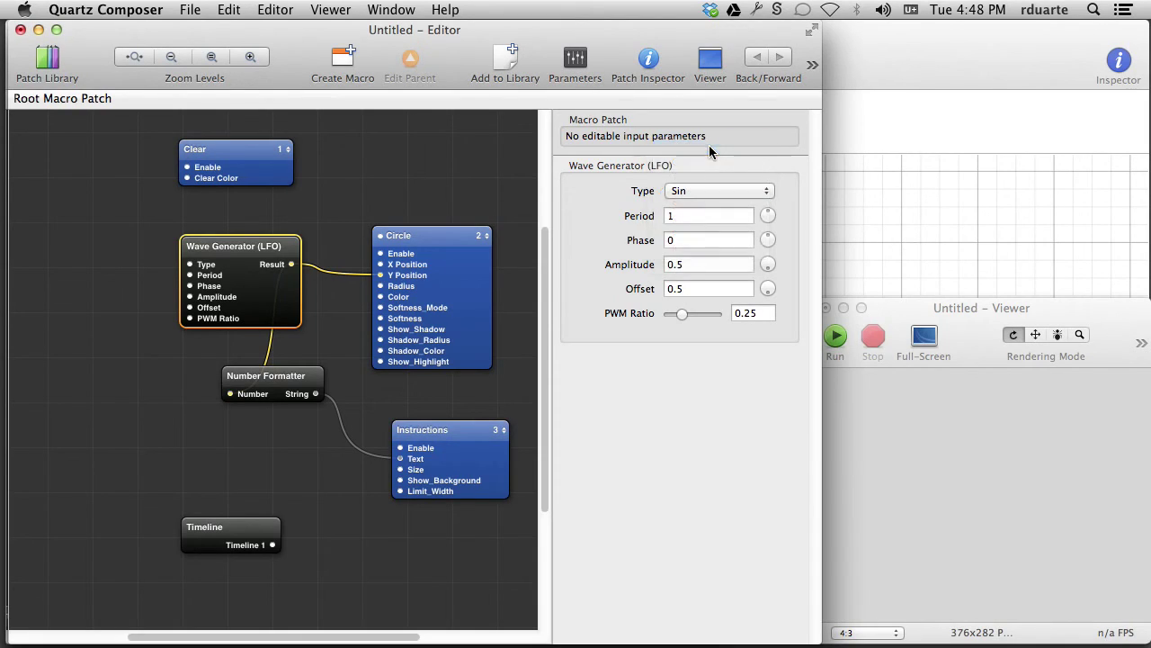
Step: Check the Period value, run and stop the sine-driven circle preview, and edit Phase
click(703, 214)
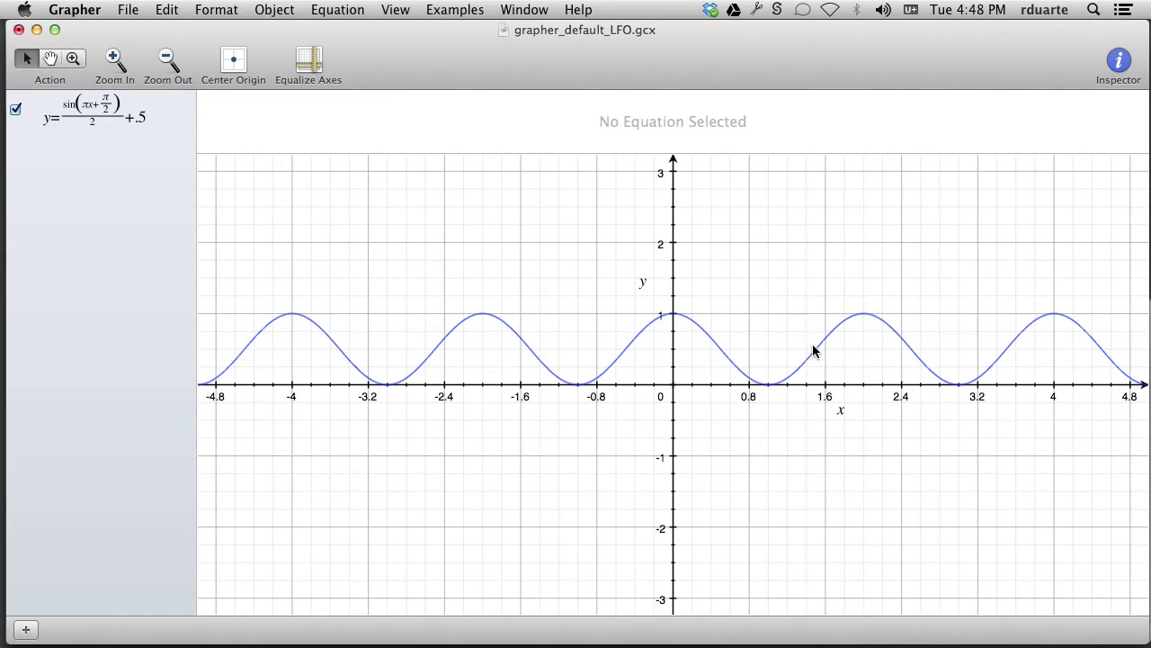
key(super+Tab)
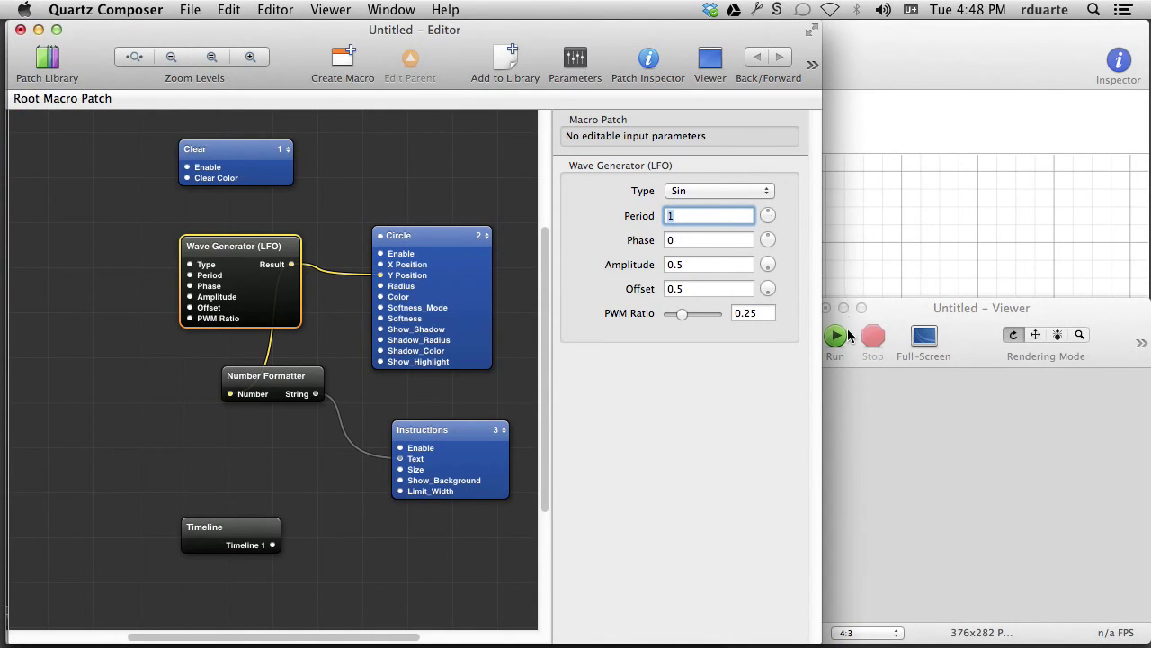
click(841, 336)
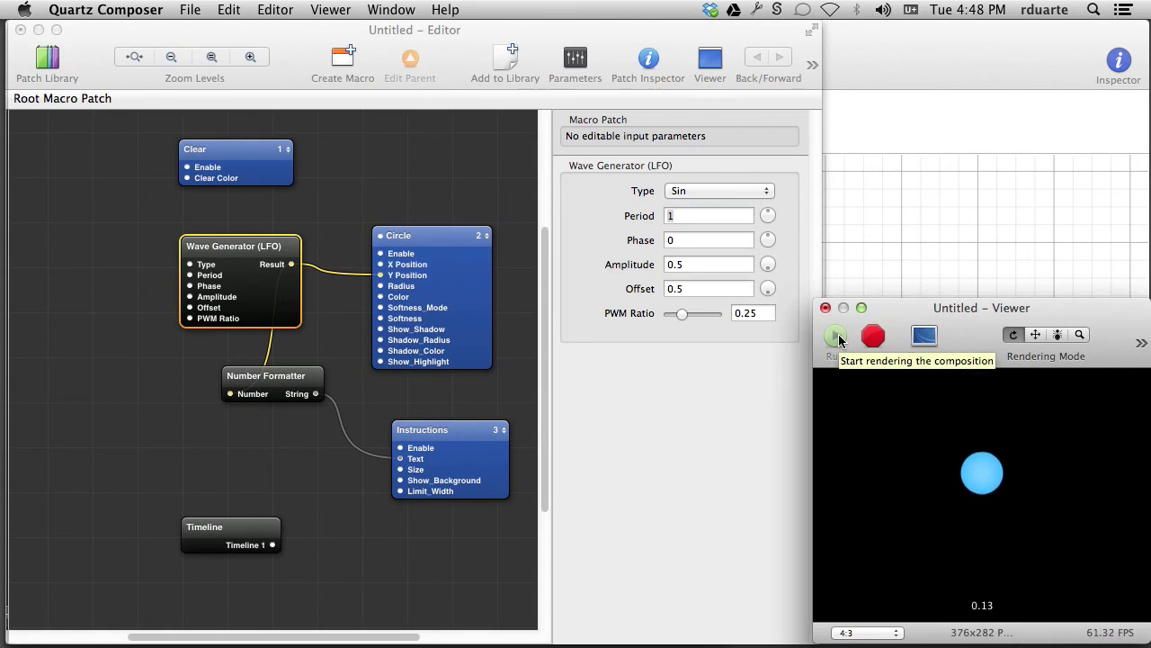
click(873, 336)
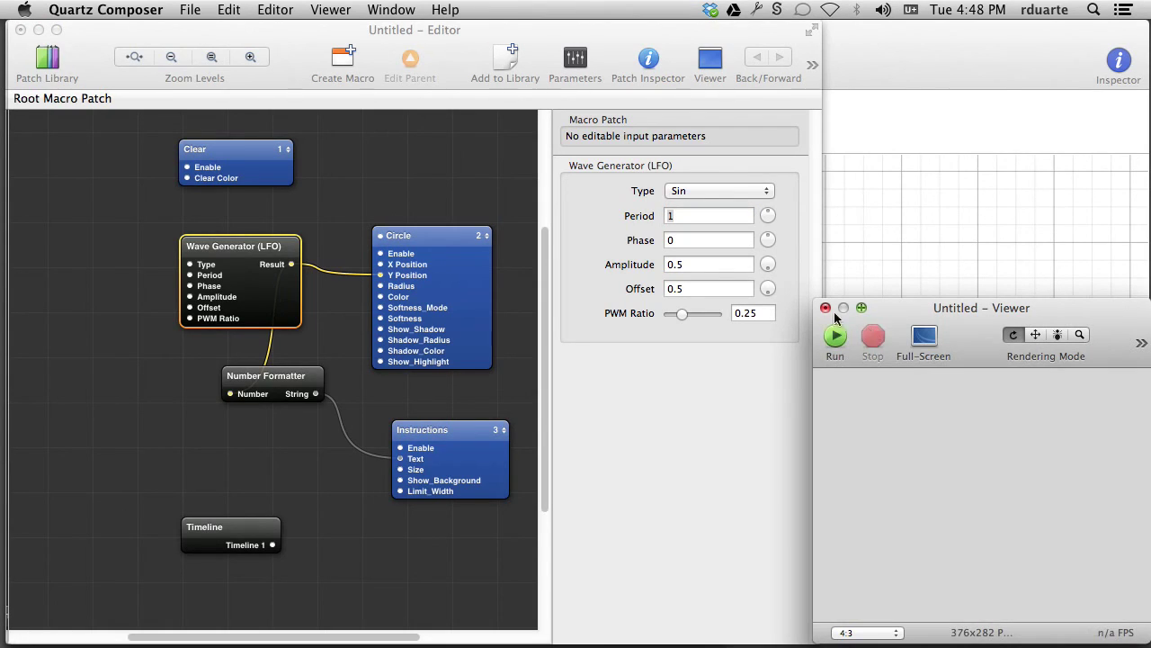
click(688, 239)
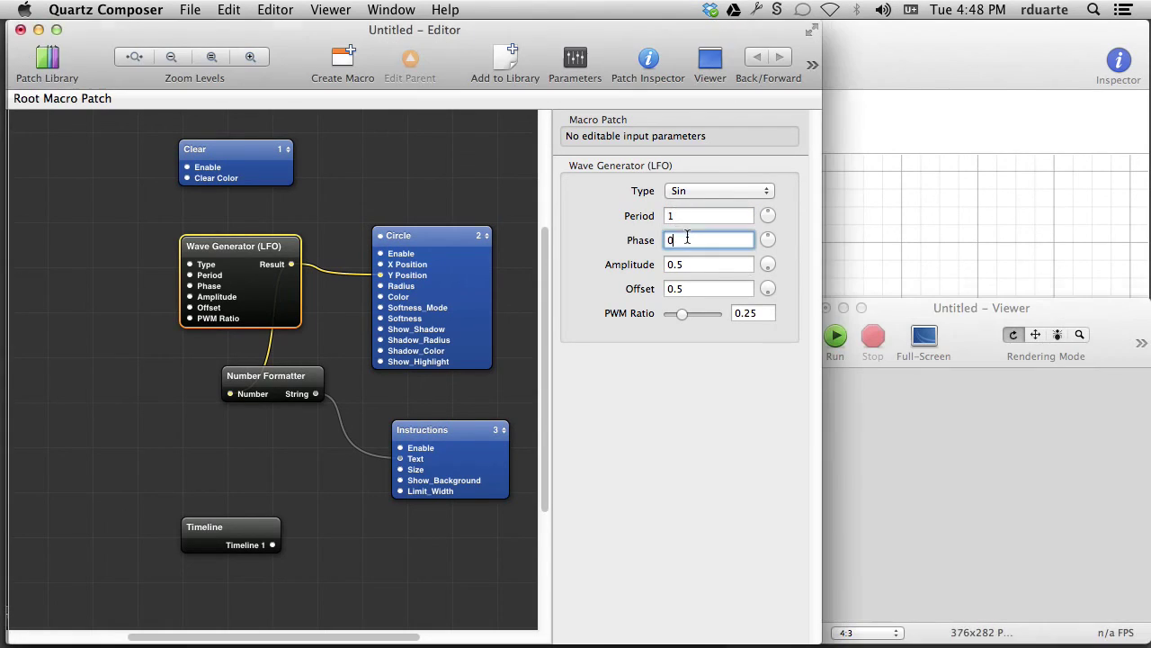
Step: Compare against the Grapher LFO plot, then select the Wave Generator Amplitude value 0.5
click(867, 227)
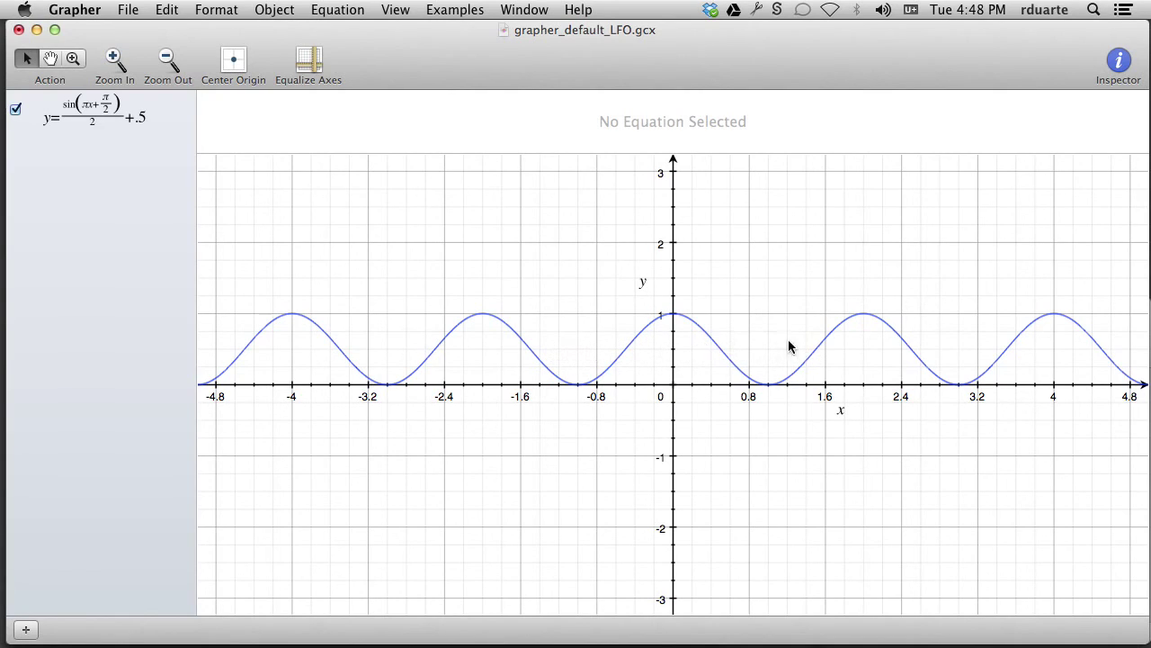
key(super+Tab)
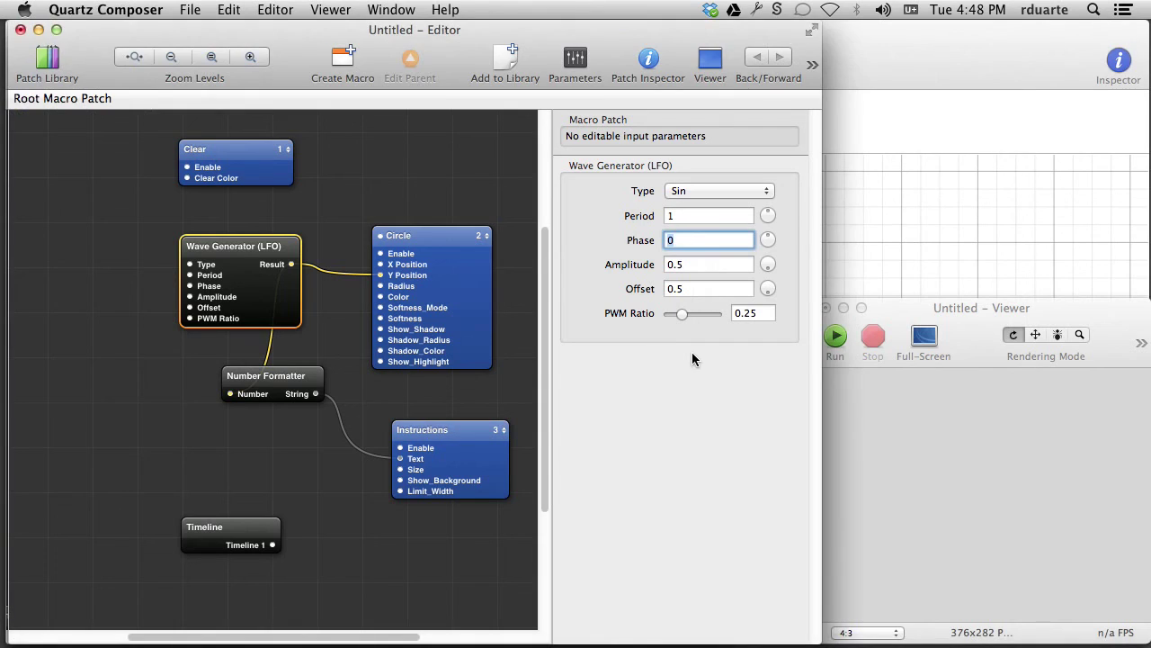
click(889, 313)
click(694, 264)
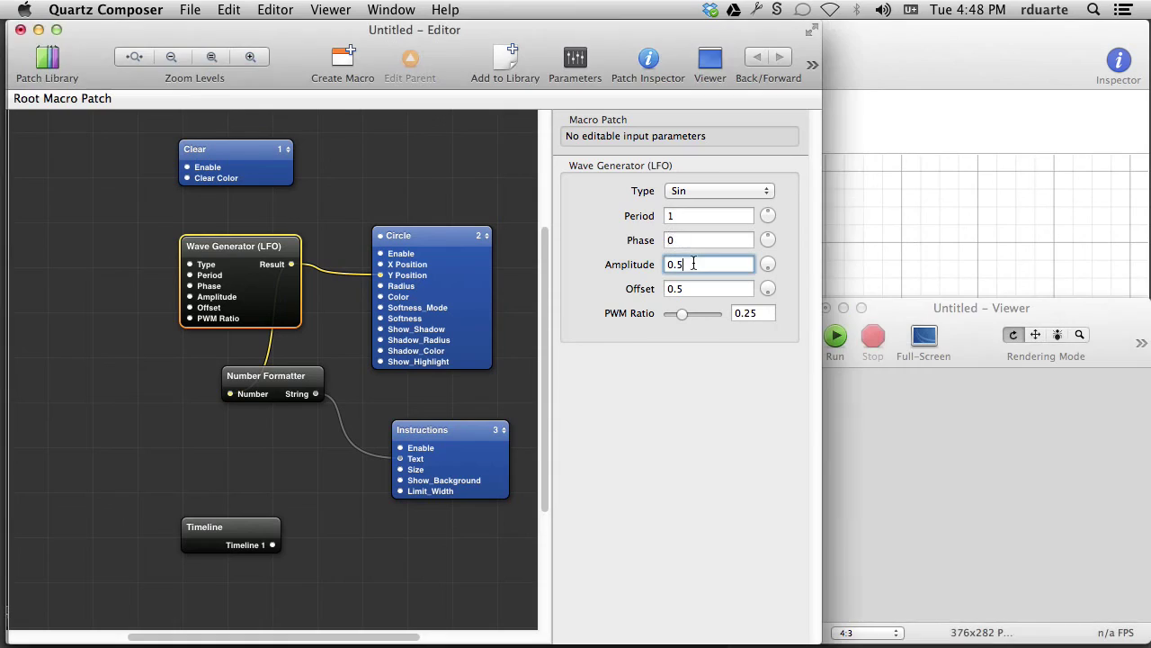
double_click(690, 264)
Step: Add a new equation y=sin(x) in Grapher and hide the original LFO curve
click(847, 263)
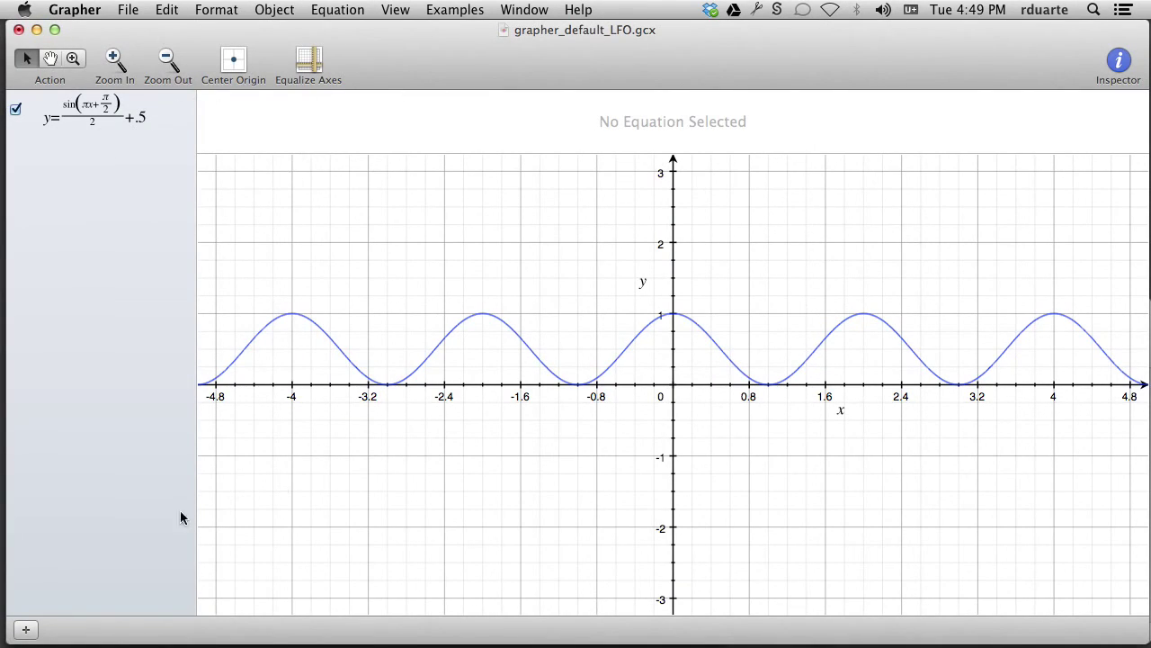
click(25, 630)
click(90, 546)
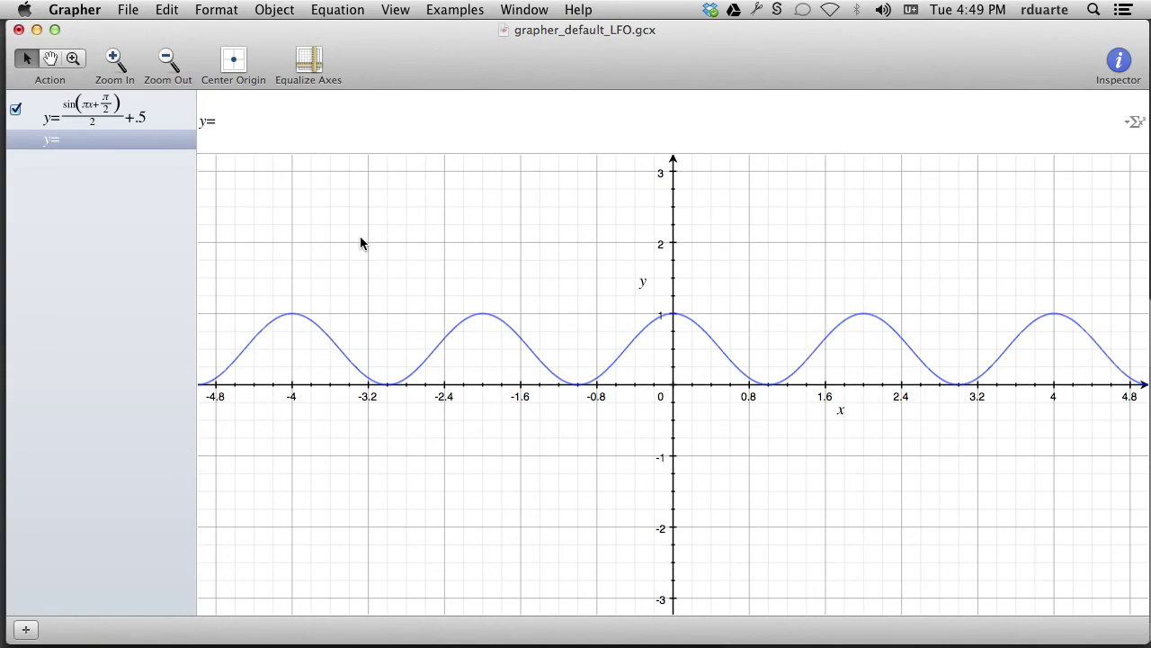
text(sin(x)
key(Return)
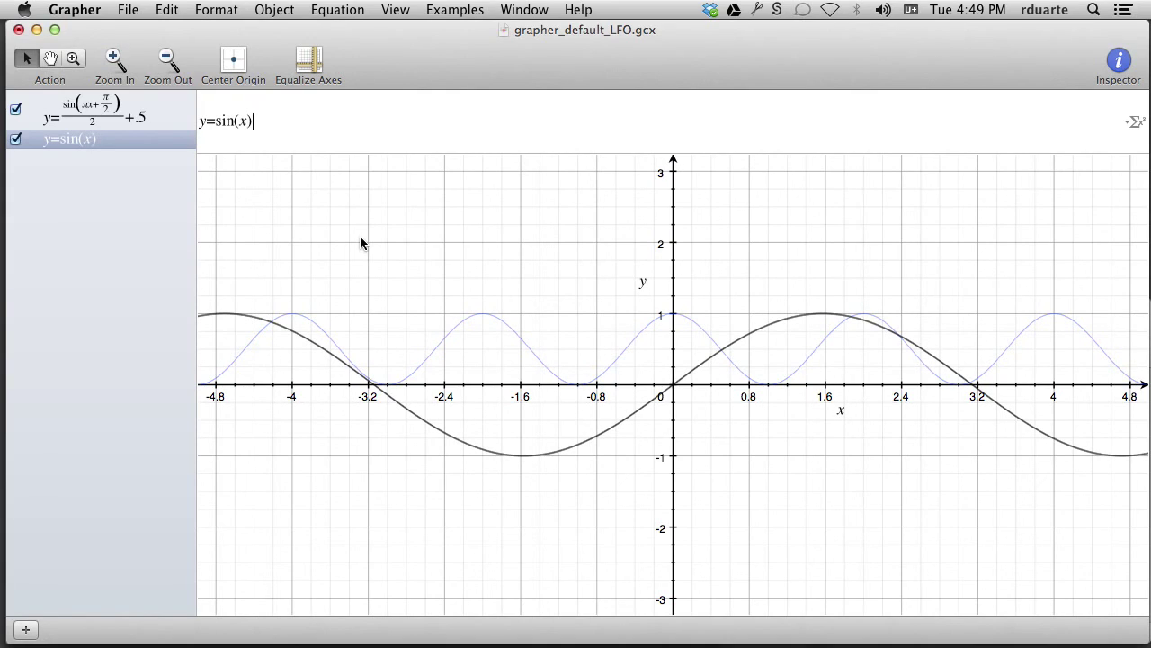
click(14, 109)
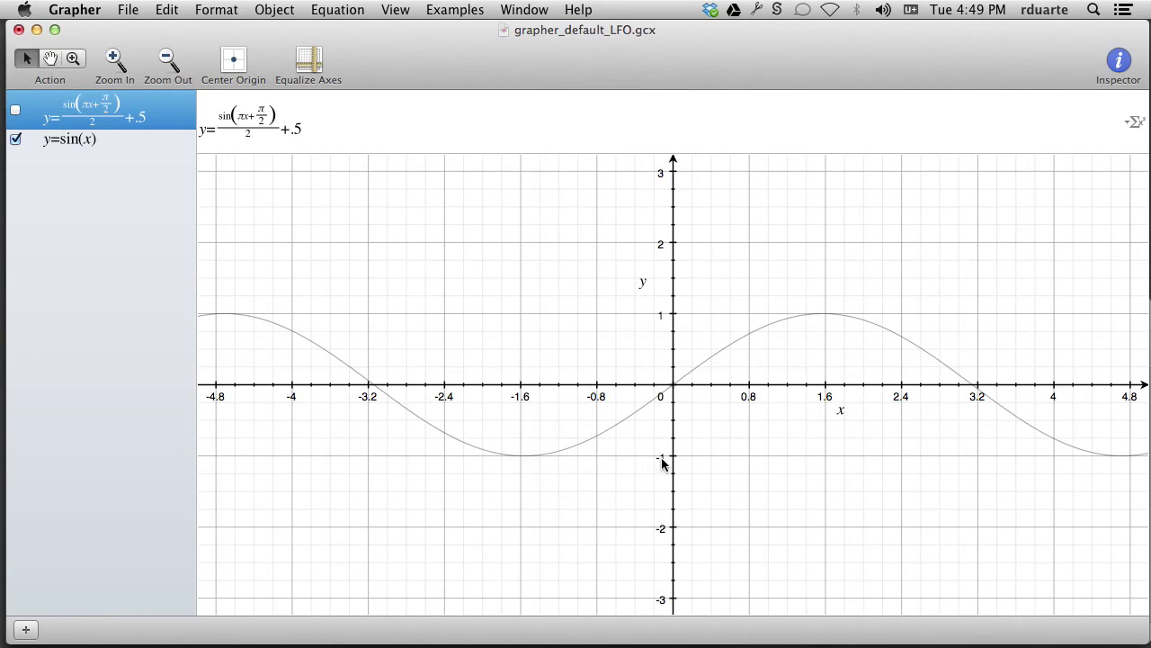
Step: Run the Quartz Composer preview, open y=sin(x) for editing, and select Amplitude 0.5
key(super+Tab)
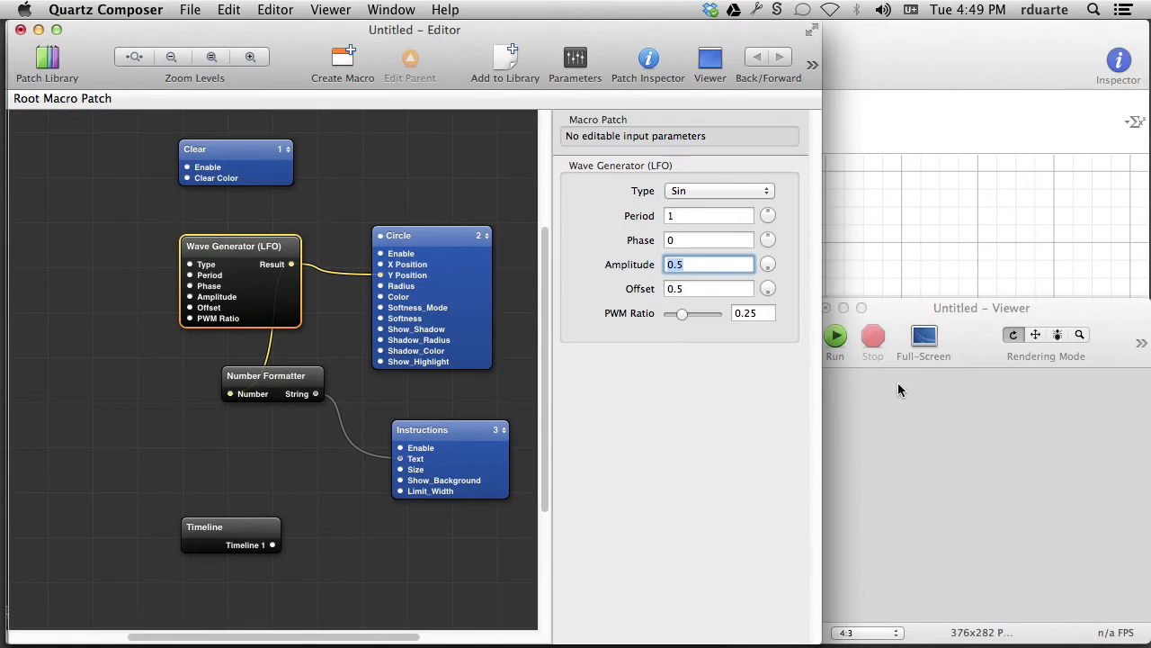
click(913, 586)
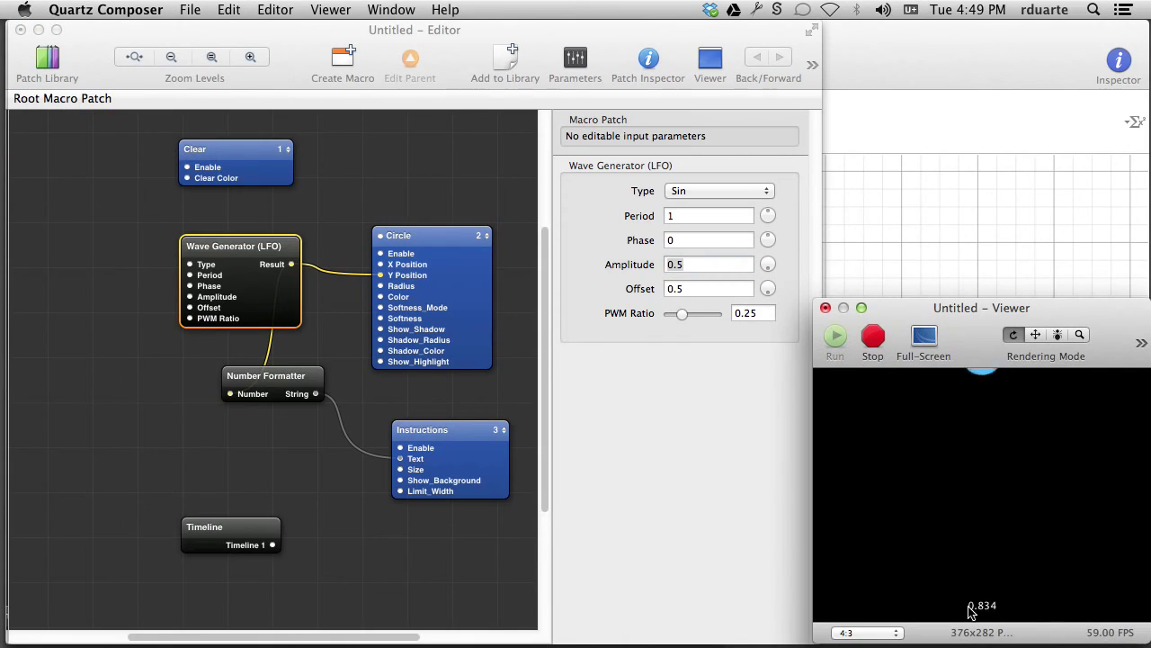
key(super+Tab)
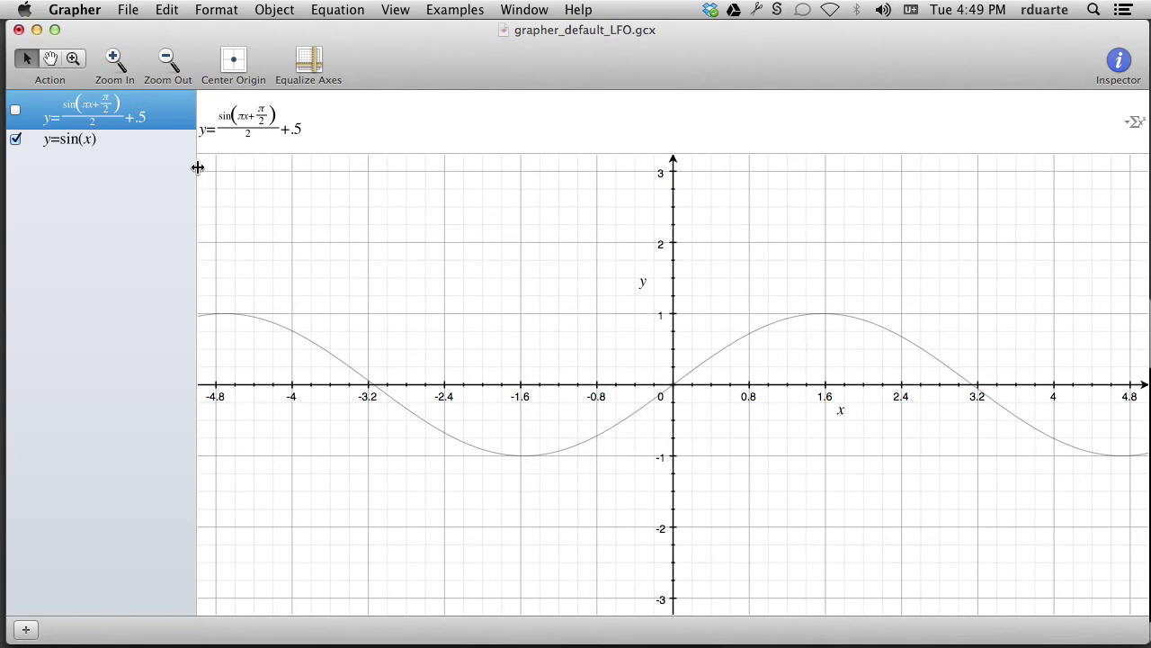
click(167, 139)
click(293, 120)
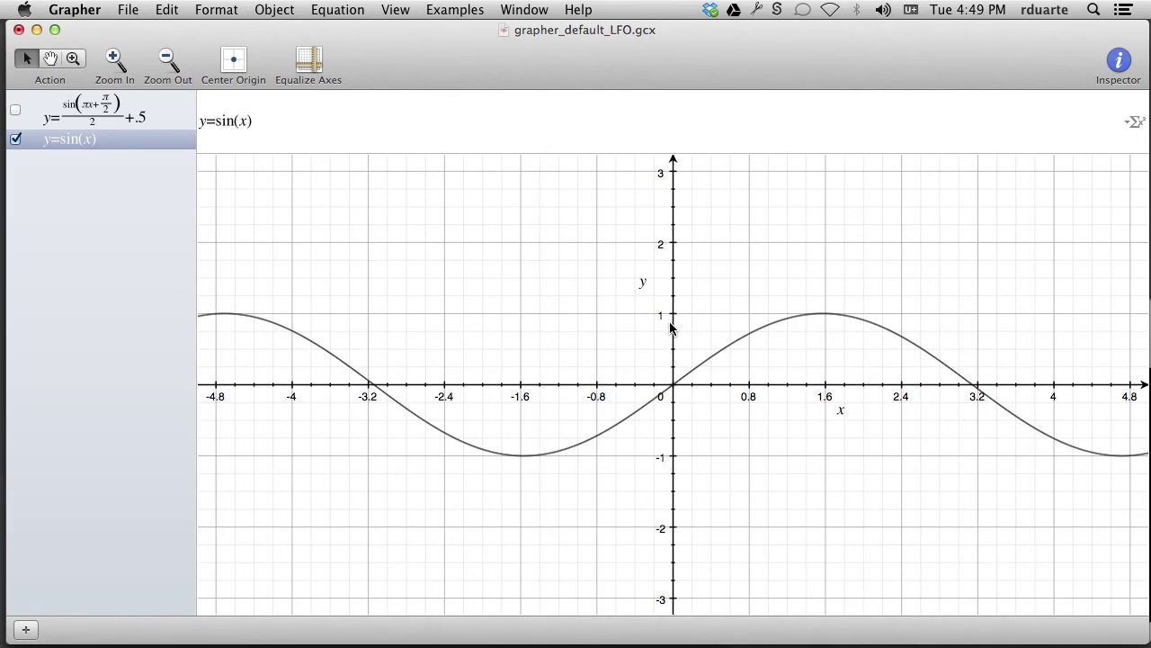
key(super+Tab)
double_click(687, 264)
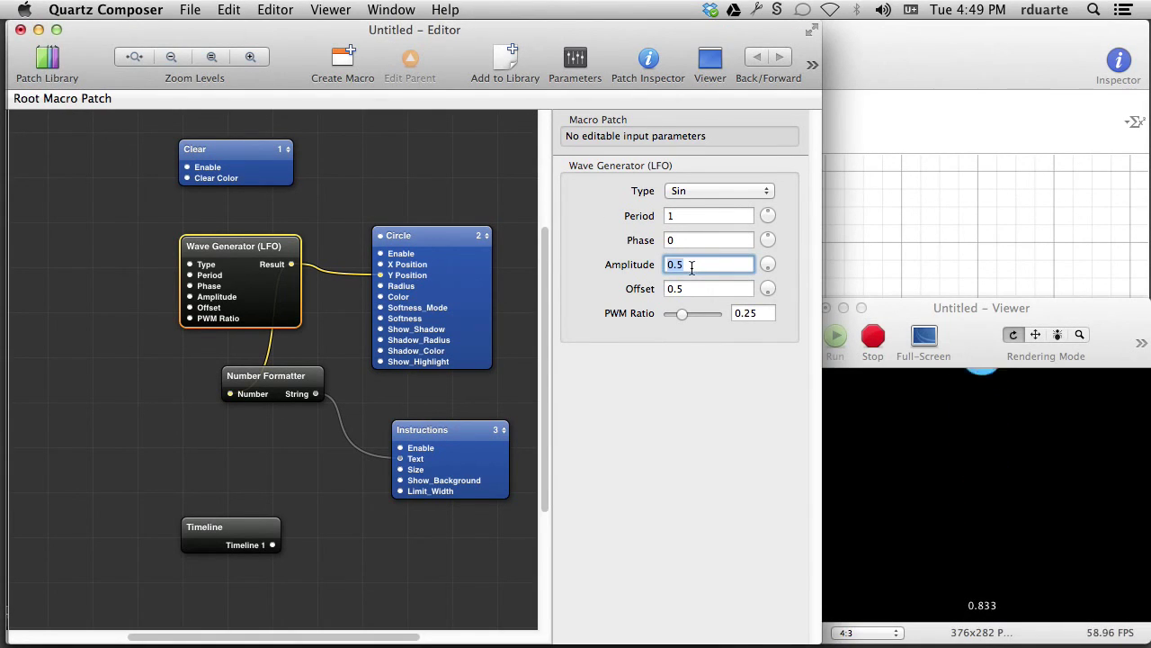
Step: Change the second Grapher equation to y=sin(x)/2
key(super+Tab)
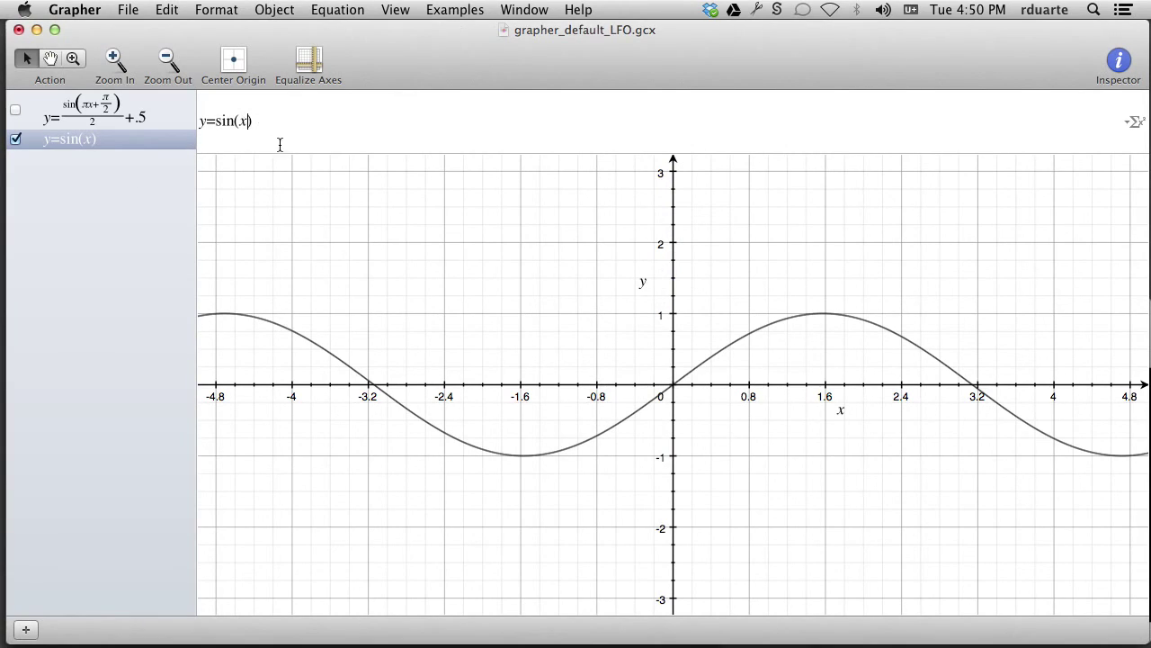
text(/2)
key(BackSpace)
text(/2)
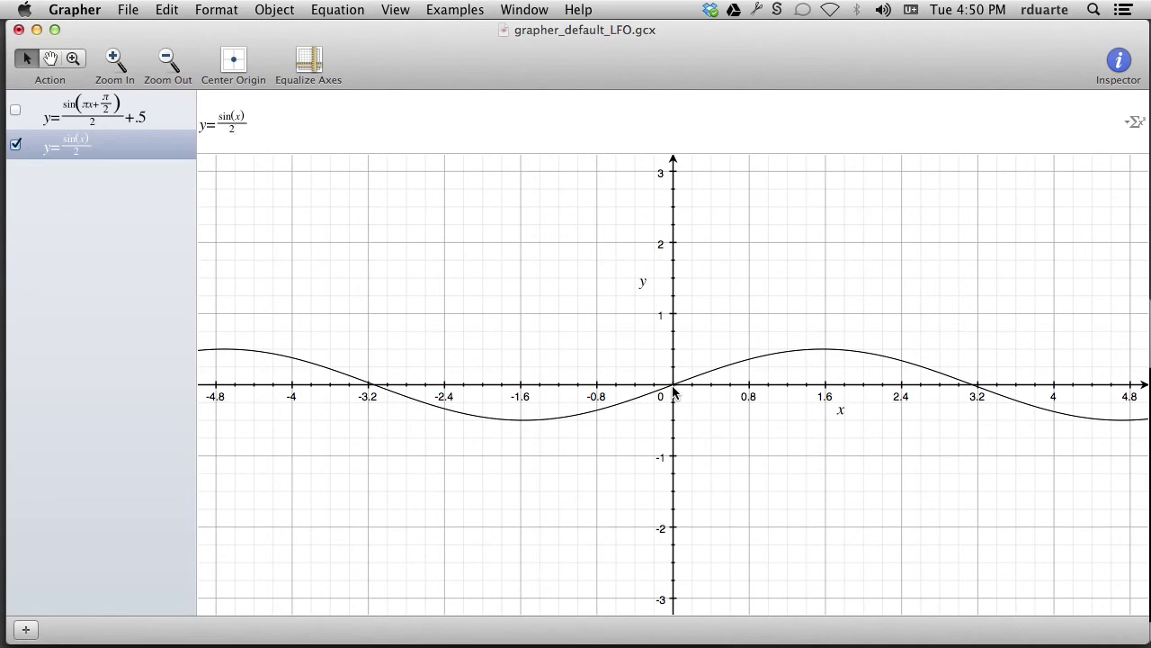
Step: Compare with the composition preview, then hide sin(x)/2 and show the original LFO curve
key(super+Tab)
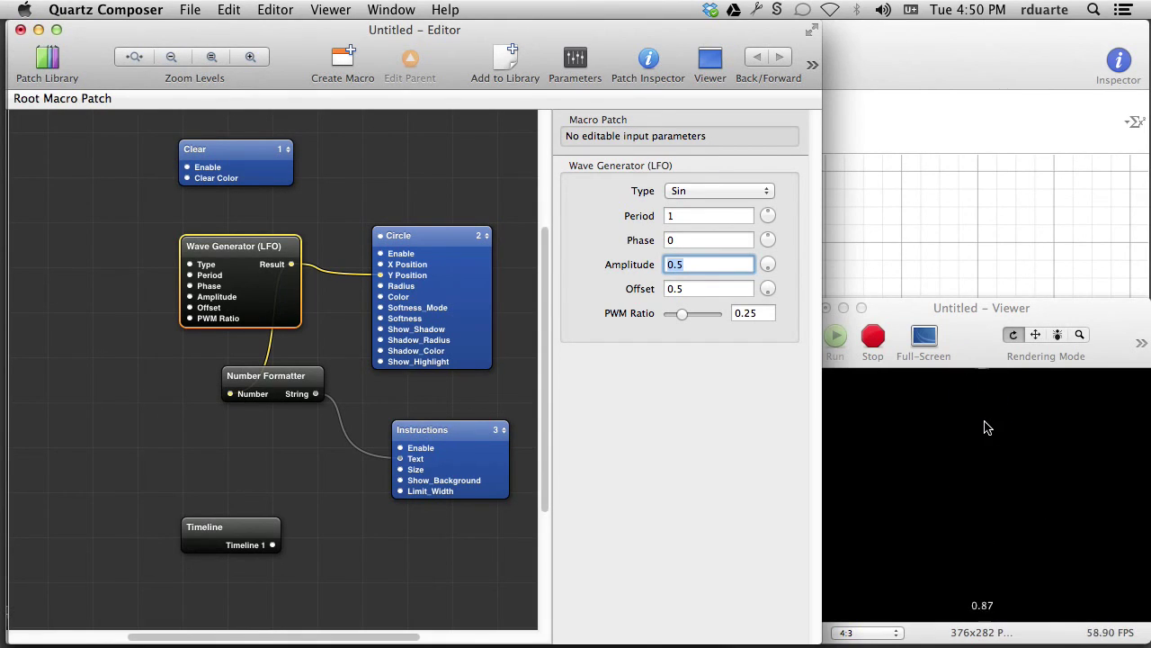
key(super+Tab)
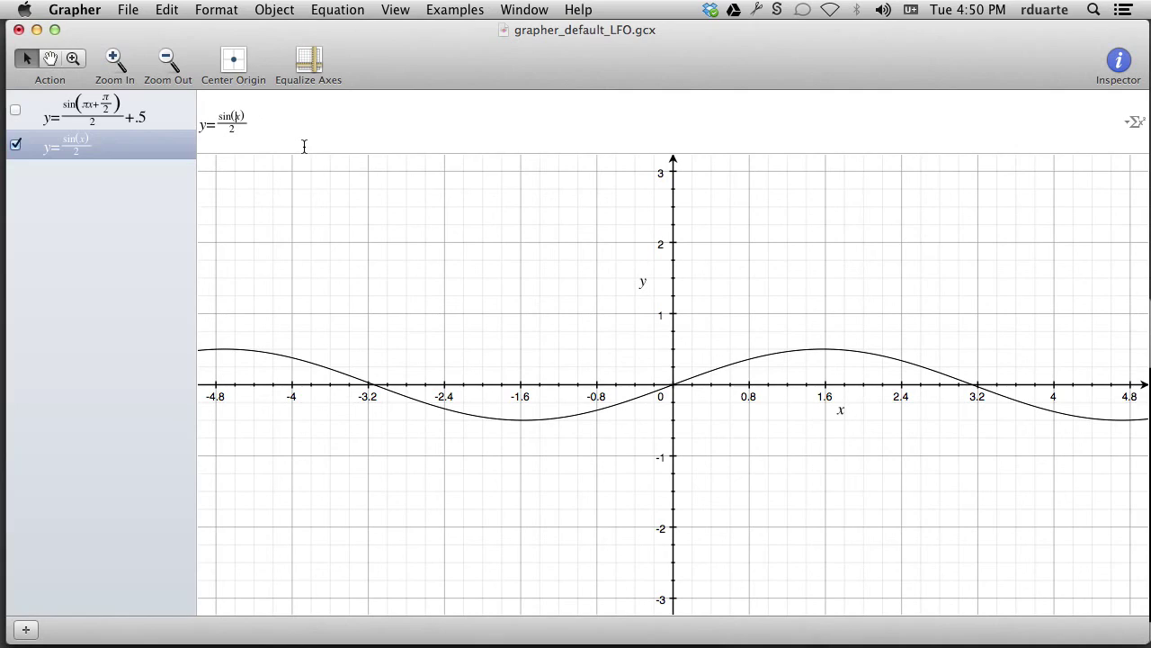
click(15, 144)
click(15, 108)
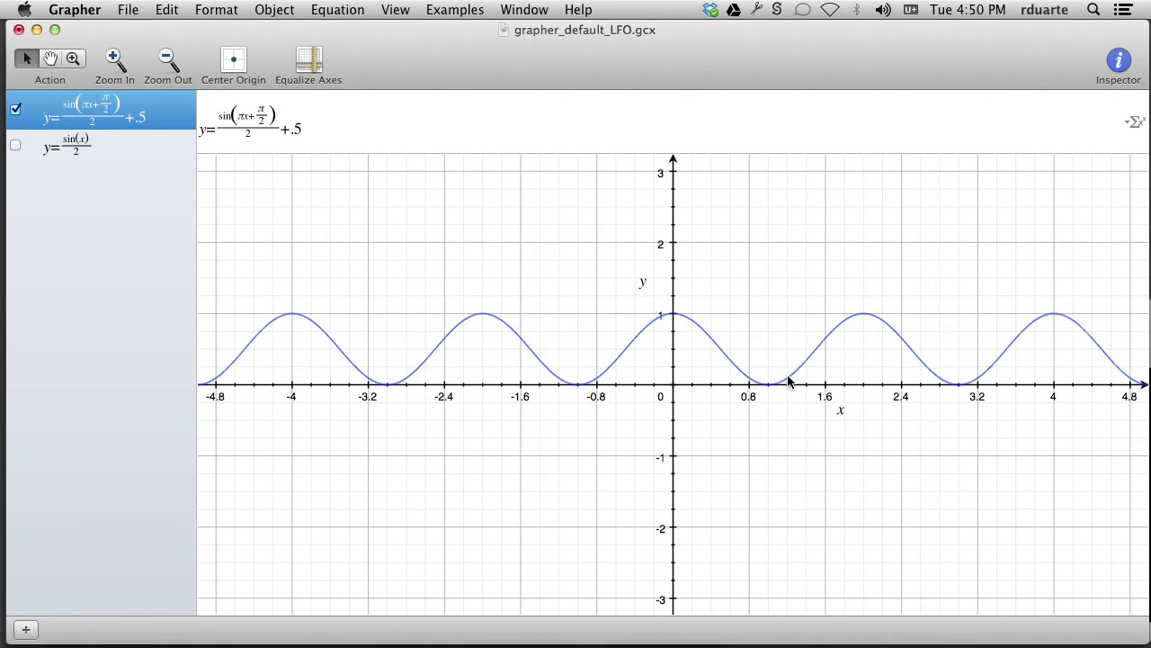
key(super+Tab)
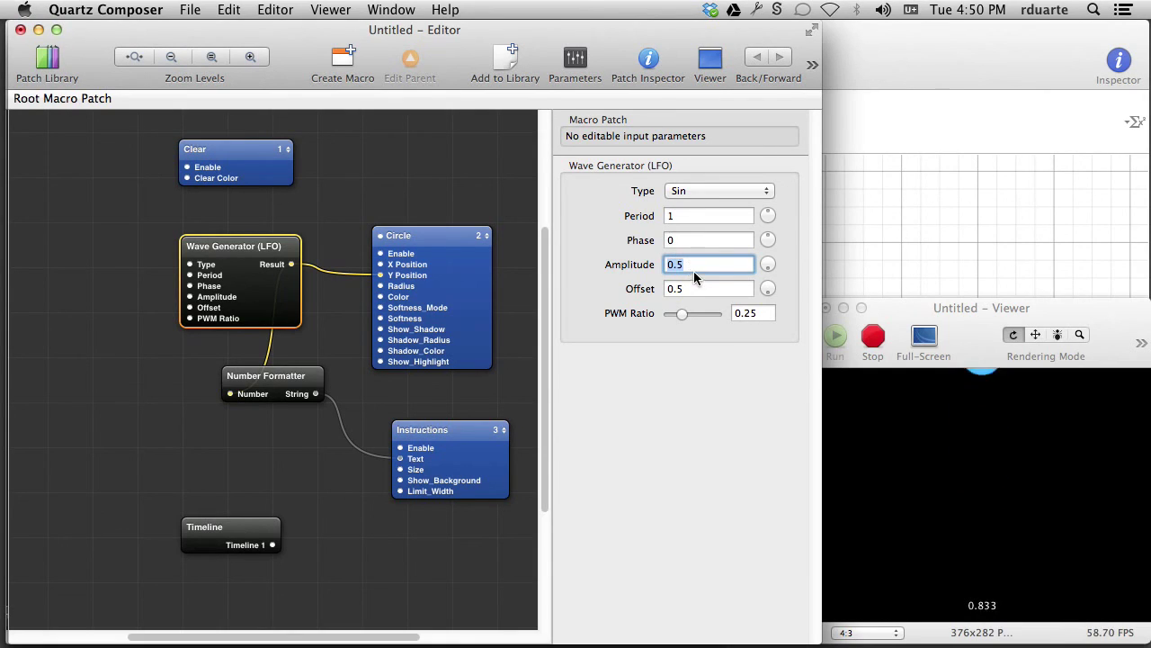
key(super+Tab)
click(72, 151)
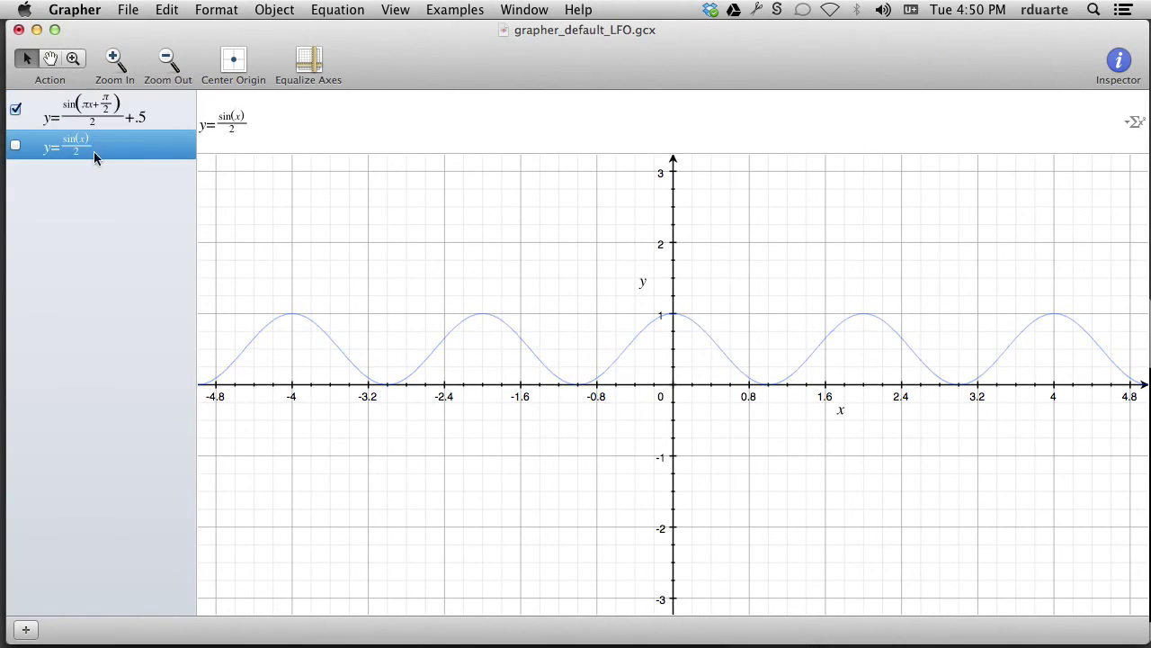
click(15, 144)
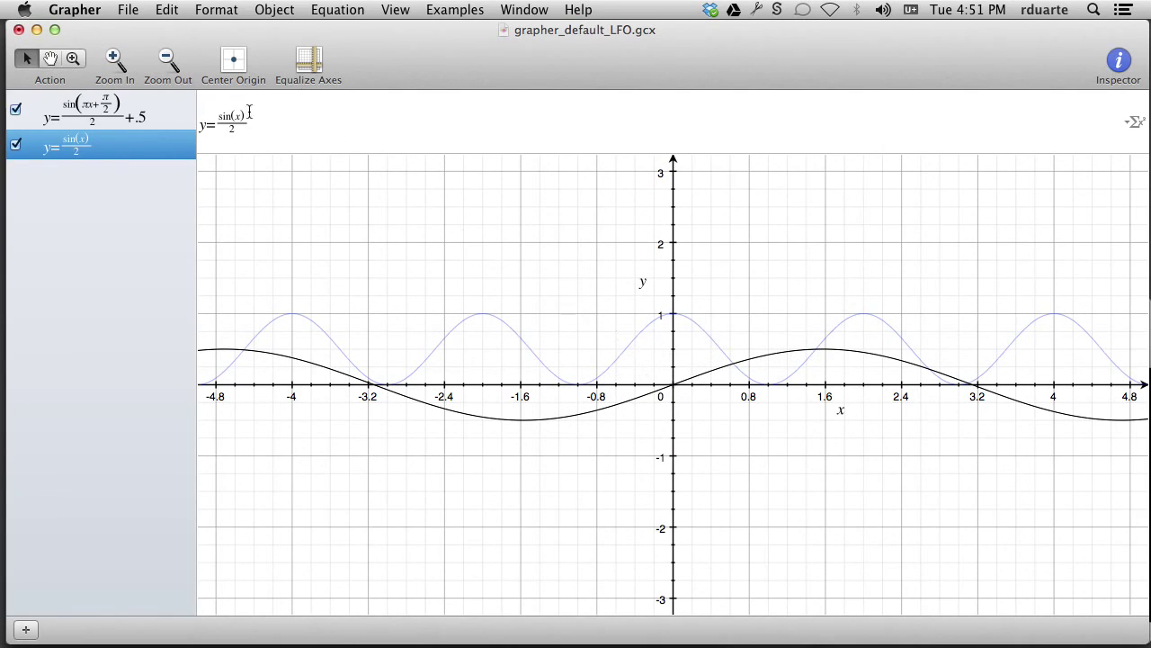
click(16, 145)
key(super+Tab)
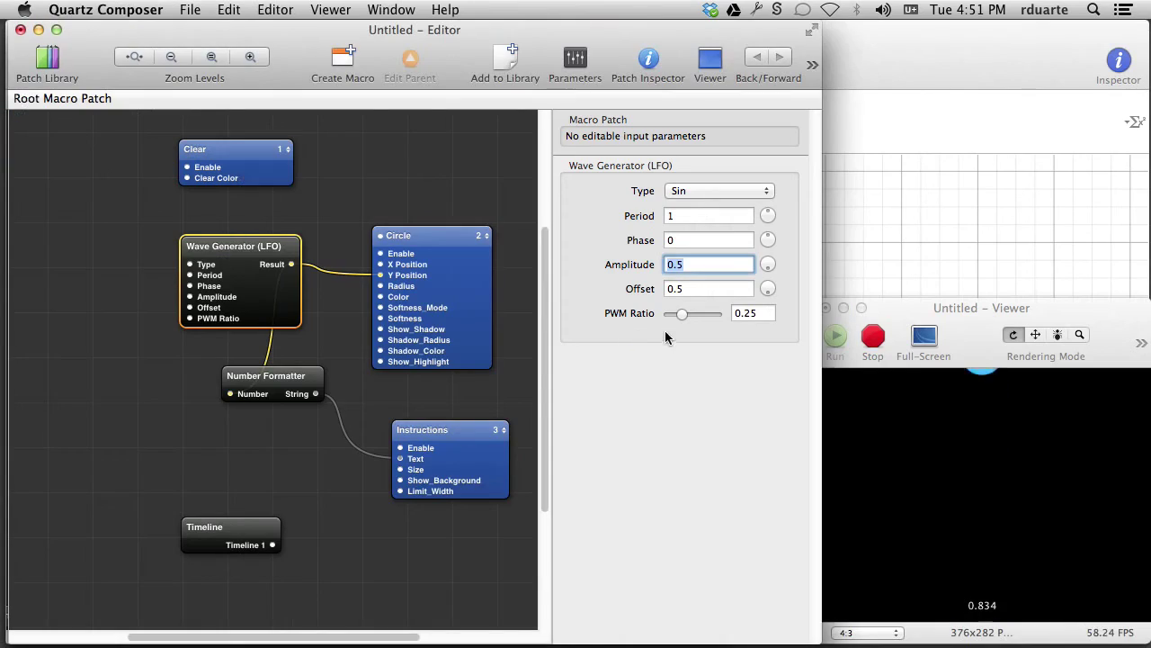
click(688, 287)
Step: Set the Wave Generator Offset to 0, then return to Grapher
key(super+Tab)
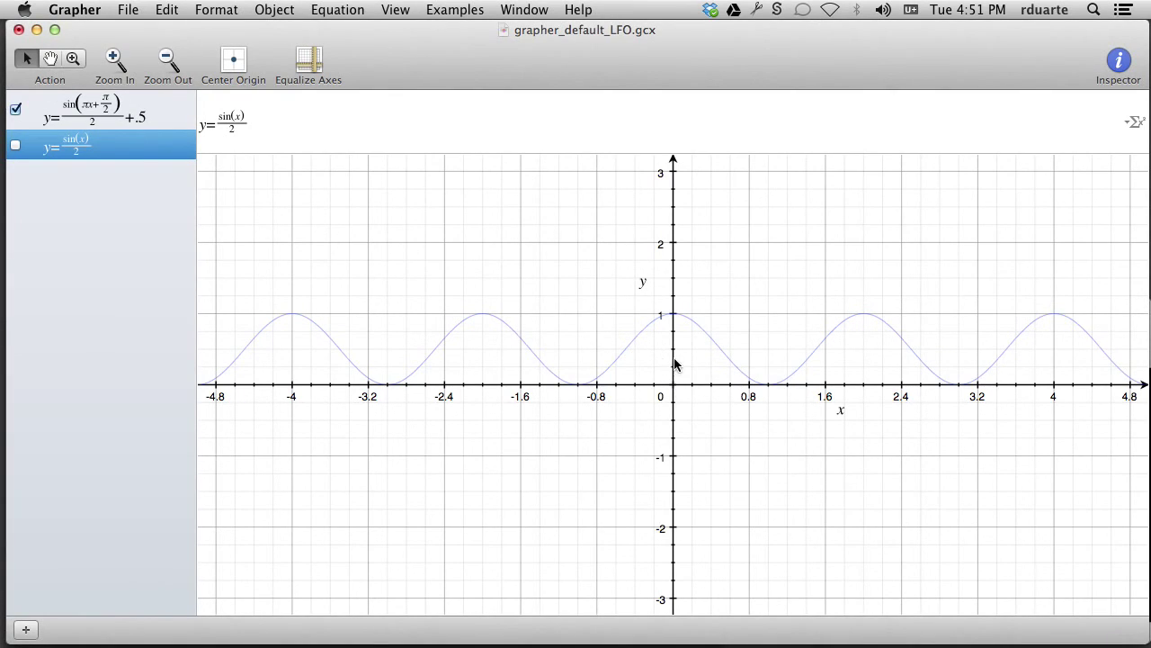
key(super+Tab)
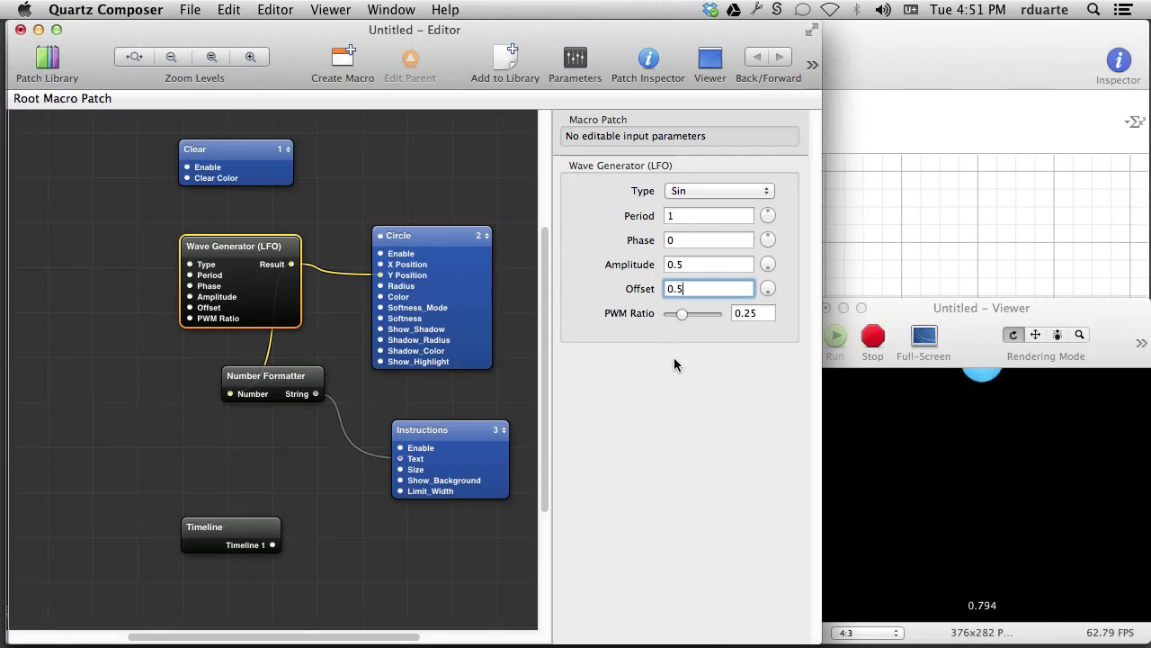
double_click(697, 285)
text(0)
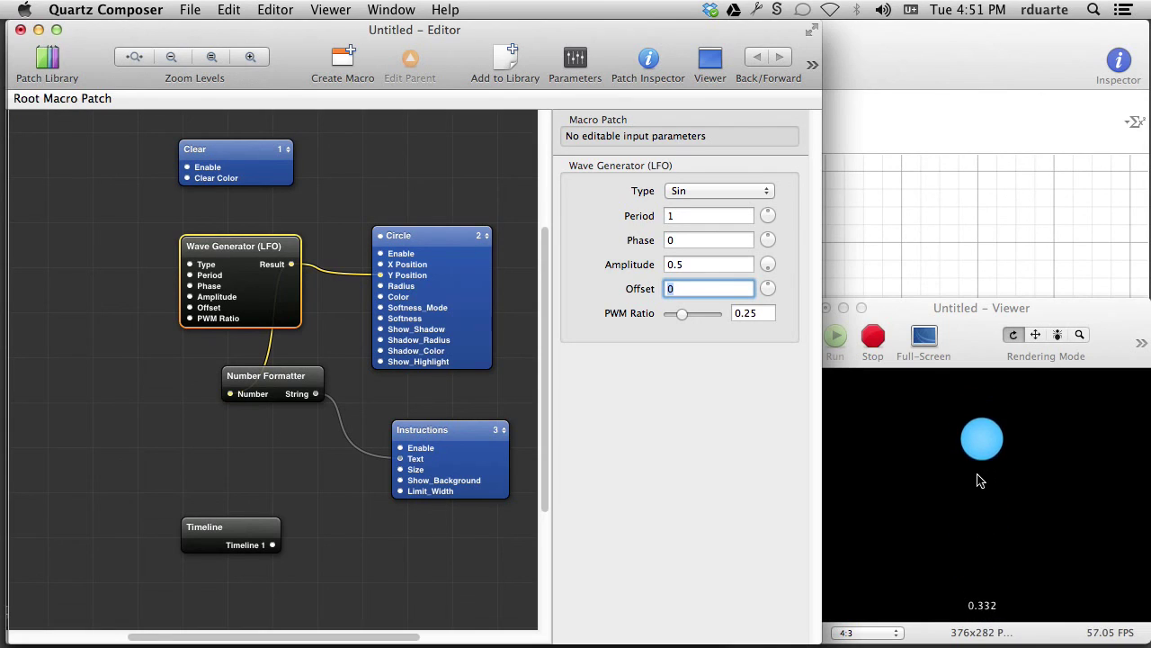
key(super+Tab)
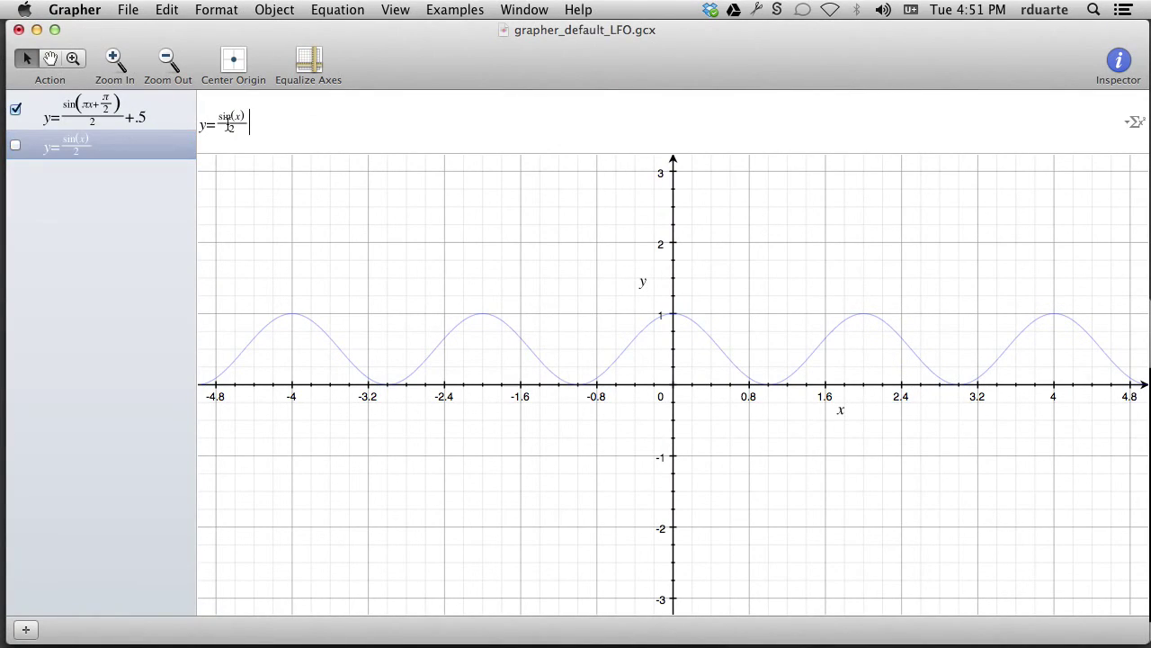
Step: Make the first equation read y = sin(πx + π/2)/2 and compare with Quartz Composer
click(123, 124)
click(319, 126)
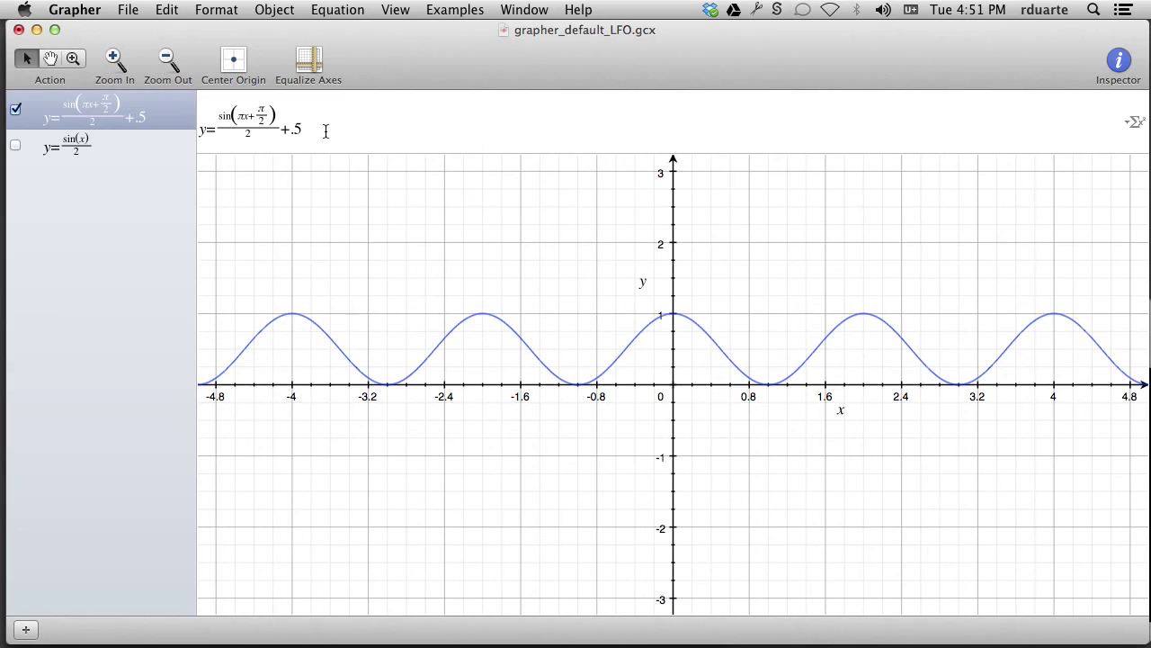
key(Return)
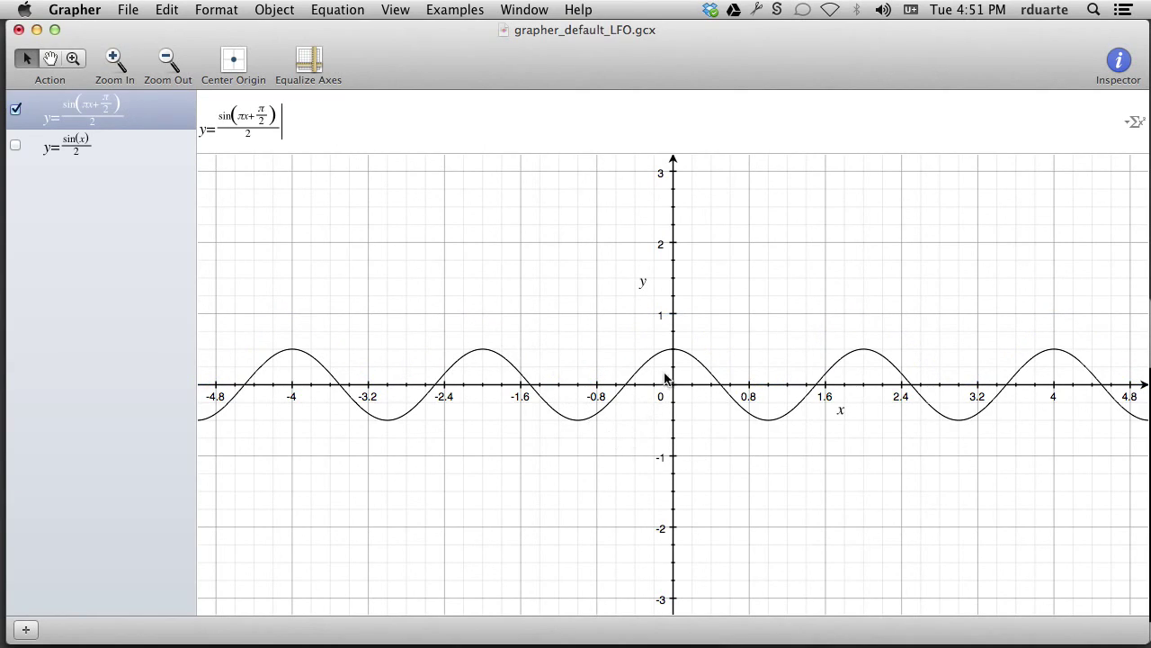
key(super+Tab)
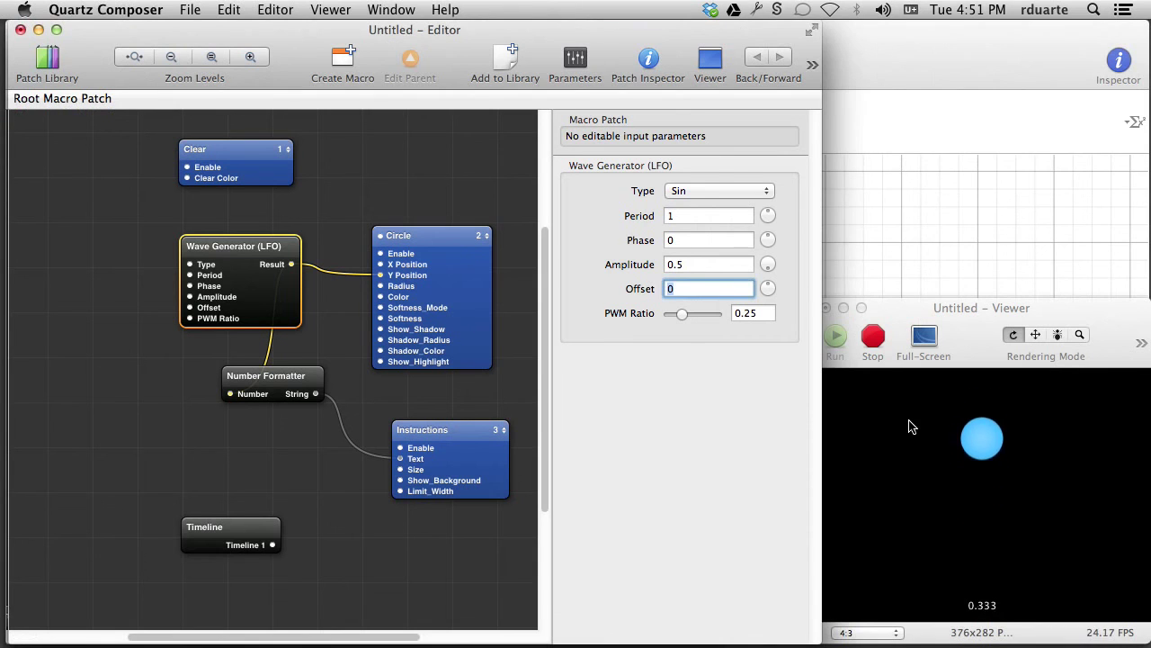
key(super+Tab)
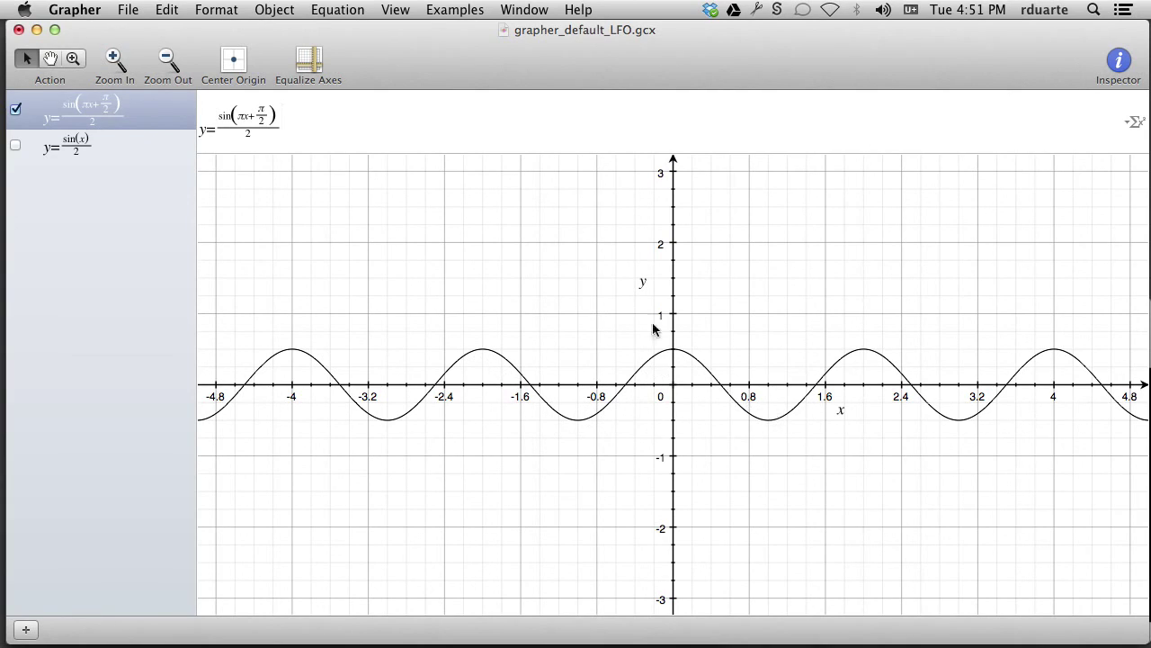
Step: Hide Grapher and check the Wave Generator's Offset and Amplitude values
click(97, 13)
click(99, 14)
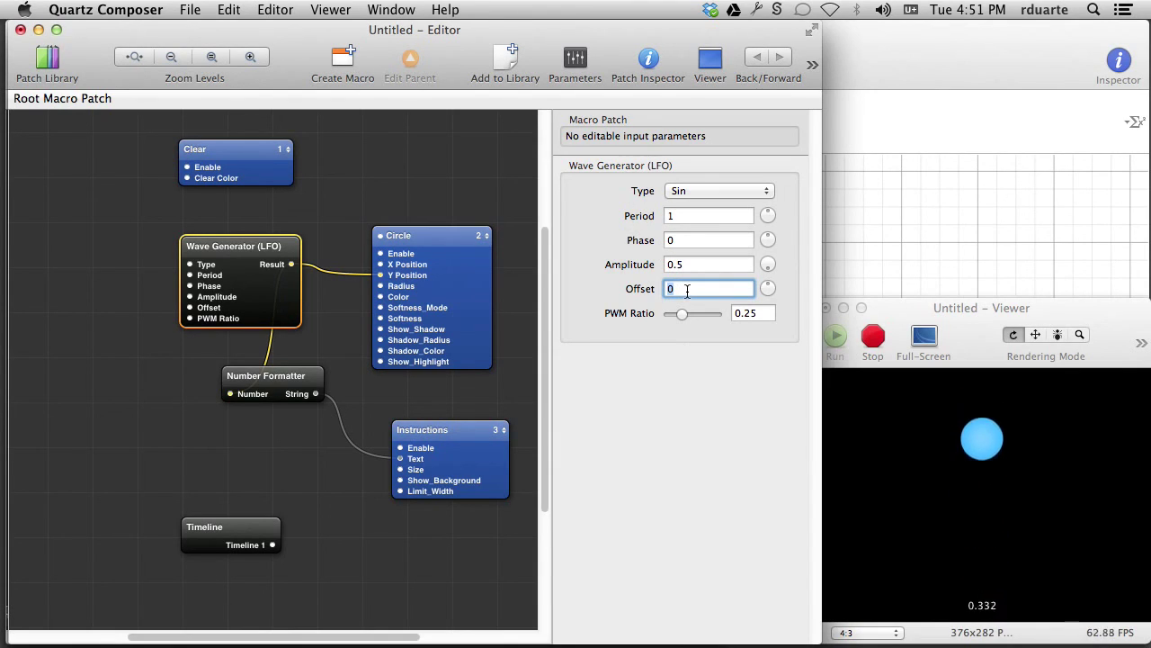
click(697, 286)
click(703, 265)
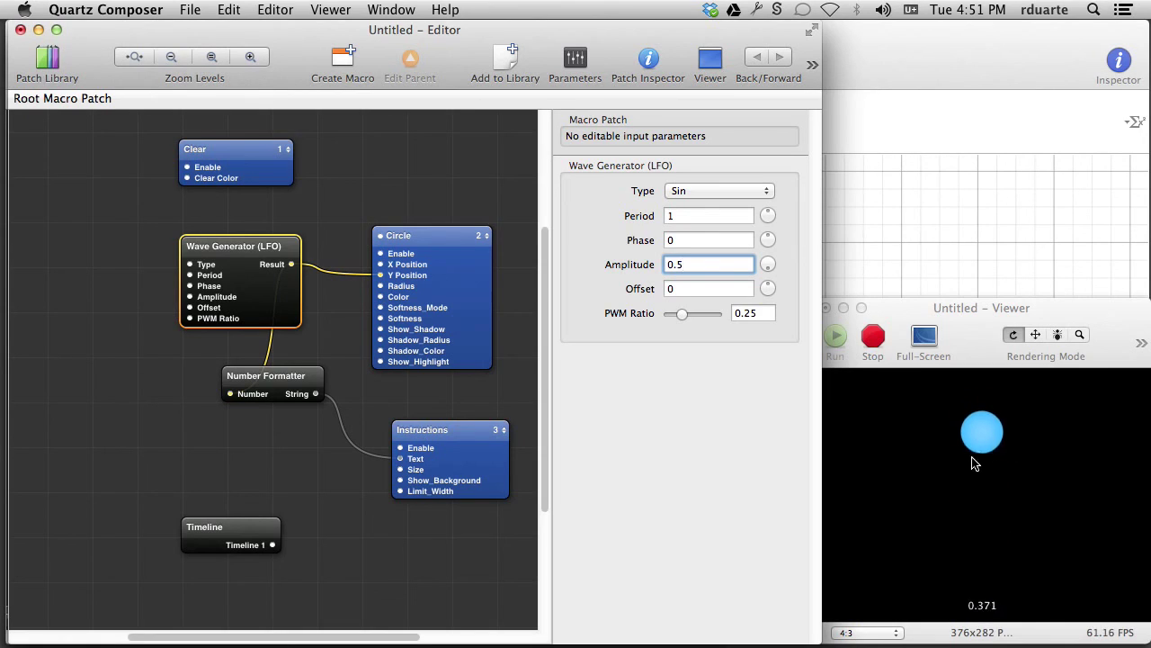
Step: Delete the Wave Generator, Number Formatter and Instructions patches together, then clear the selection
click(288, 244)
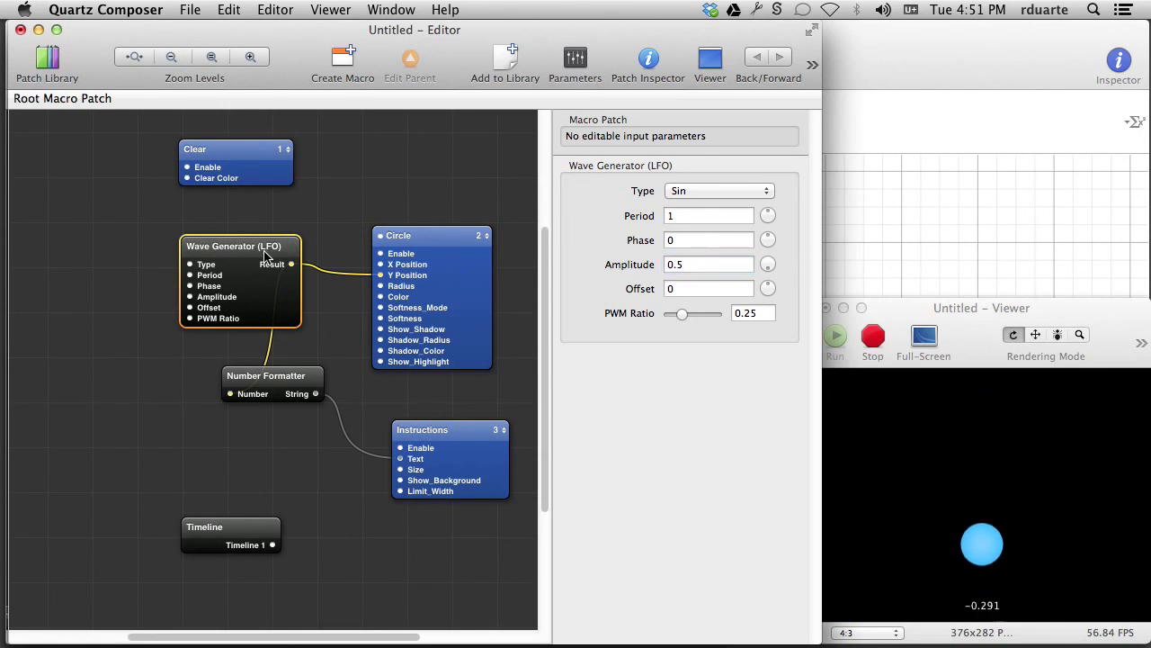
shift+click(274, 375)
shift+click(456, 434)
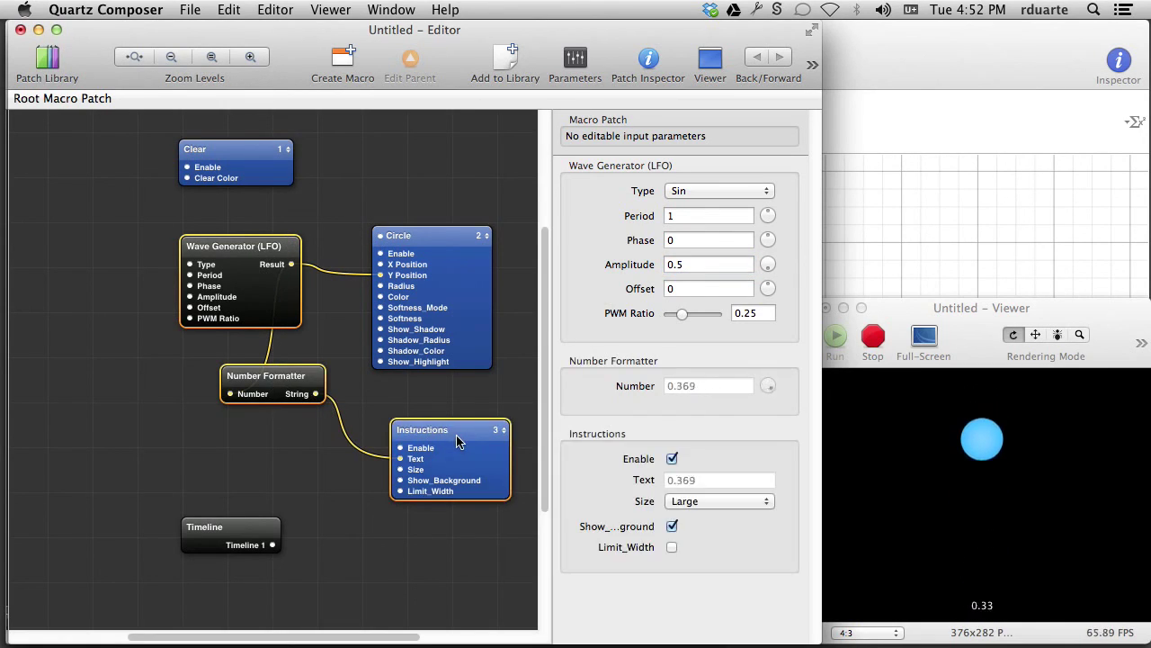
key(Delete)
click(290, 288)
Step: Drag the Timeline patch up beneath Clear and above the Circle patch
mouse_move(254, 537)
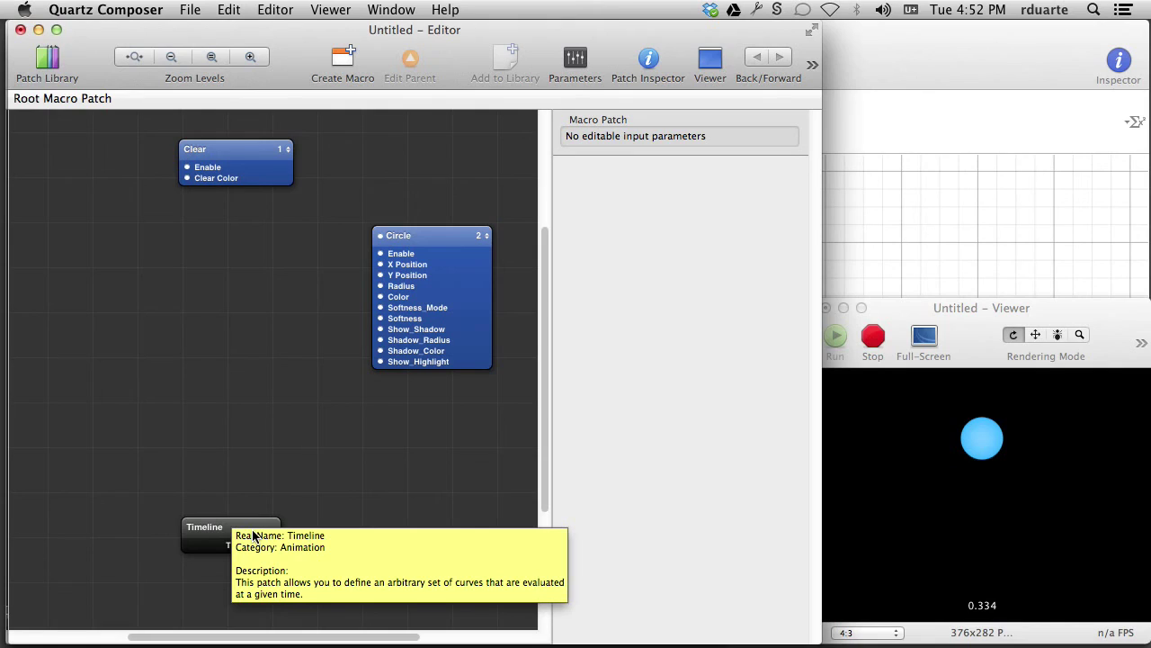
drag(253, 537, 256, 251)
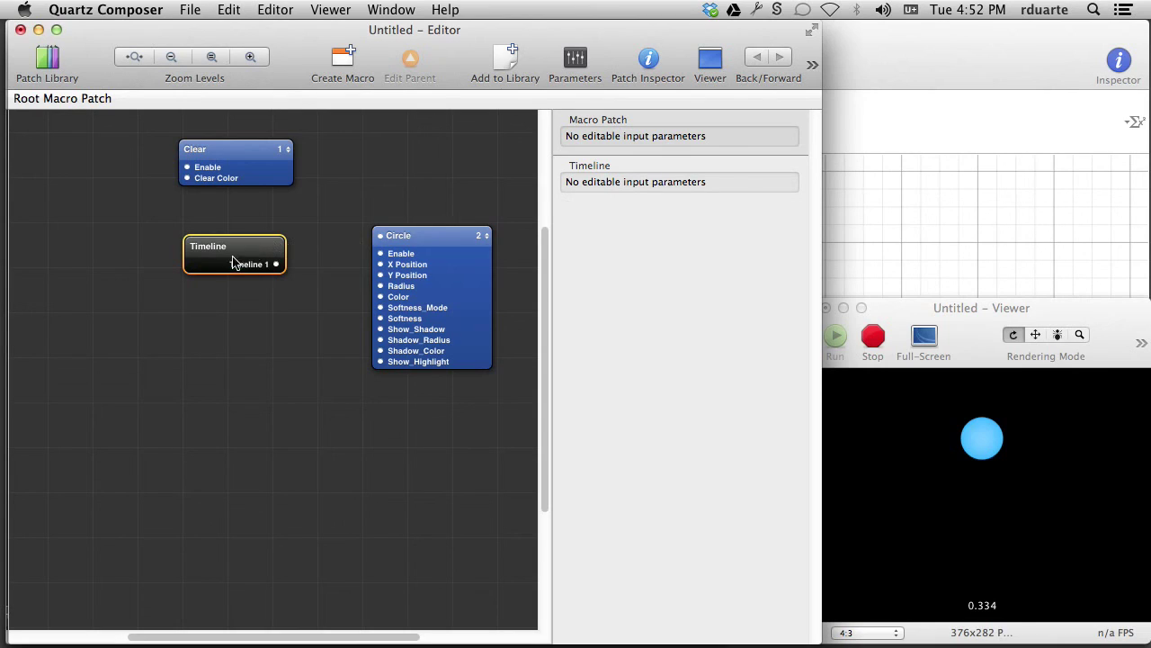
Step: Hide the Parameters pane and show the Timeline patch's Settings page with its Timeline 1 curve
click(587, 61)
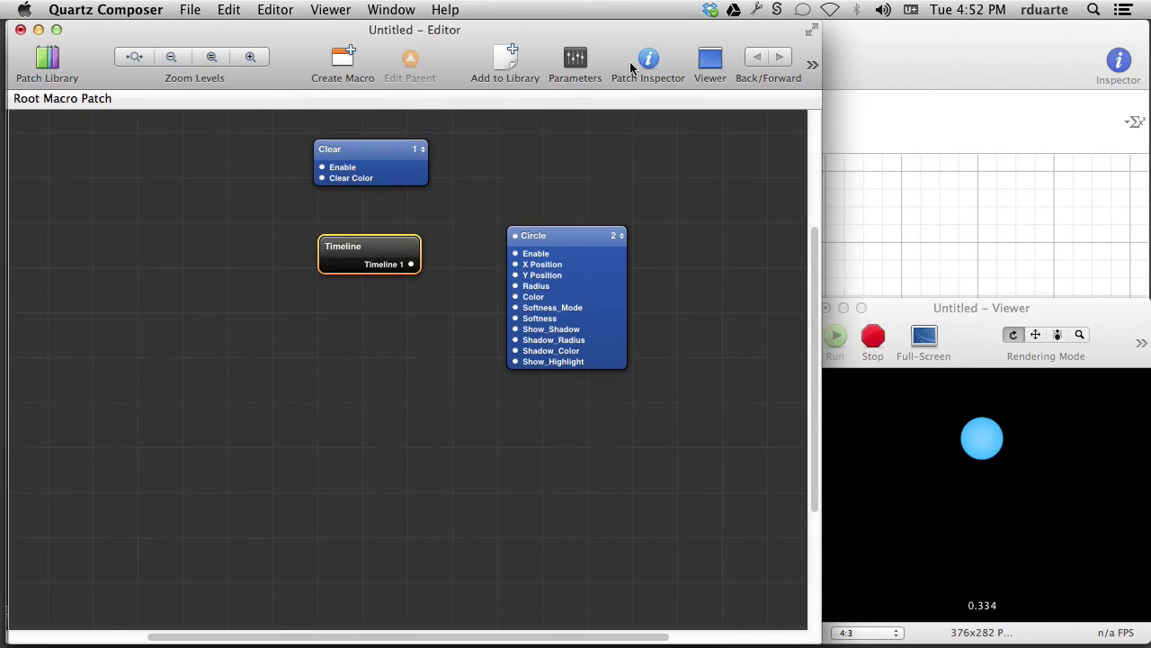
click(649, 63)
drag(654, 106, 665, 177)
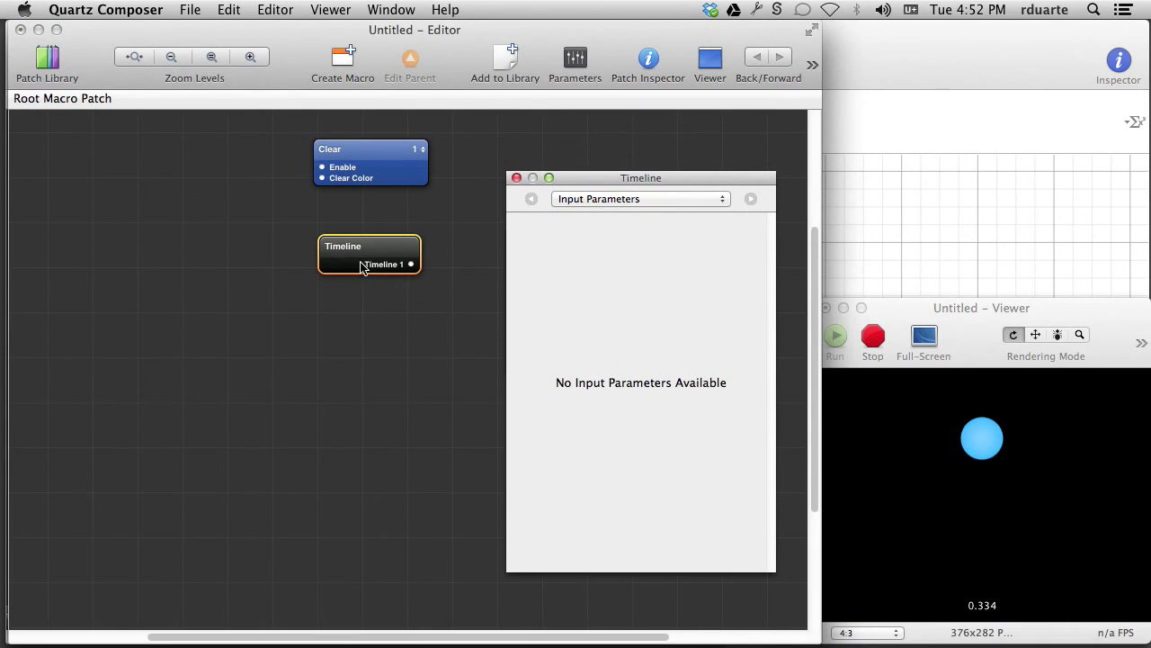
click(619, 201)
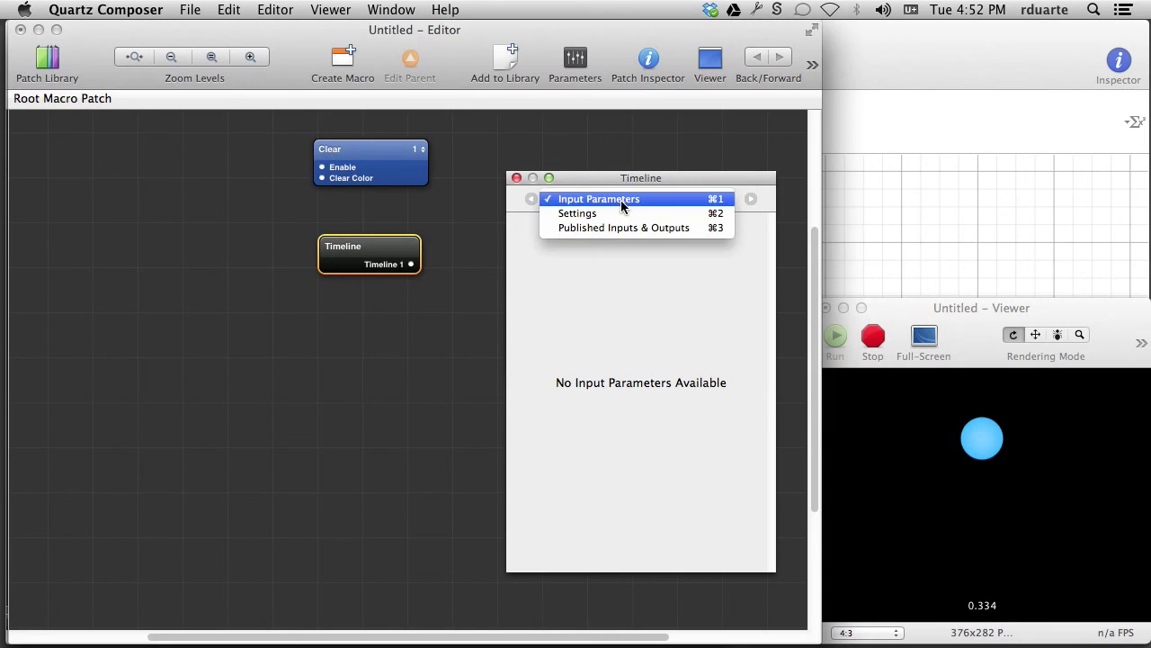
click(622, 212)
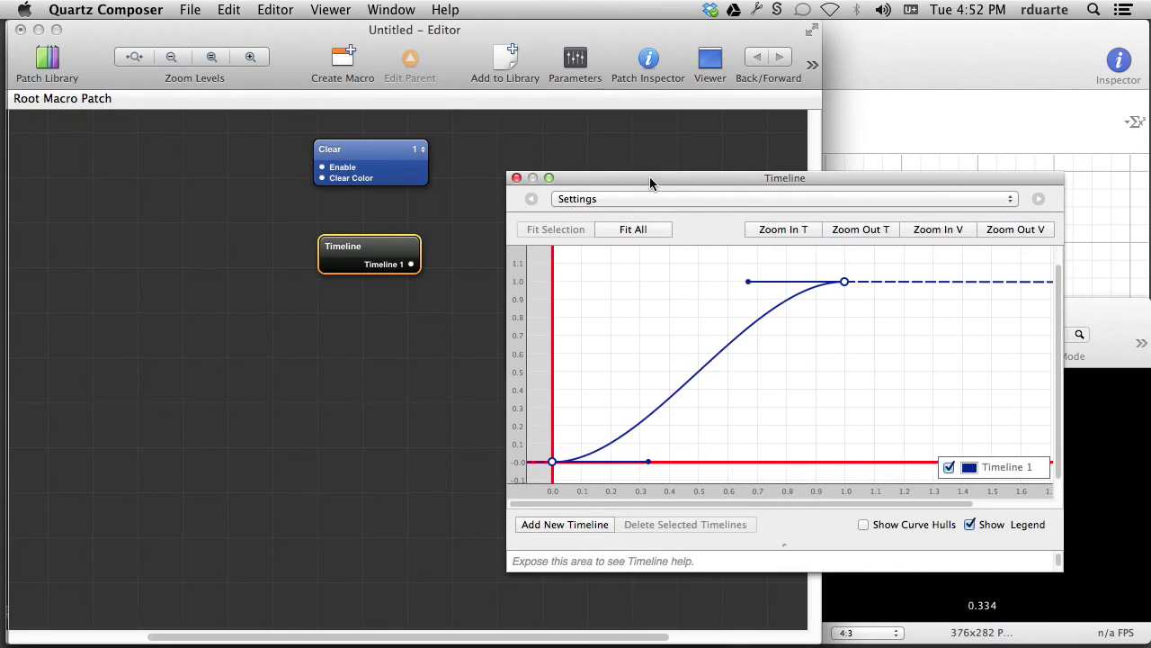
drag(650, 178, 208, 134)
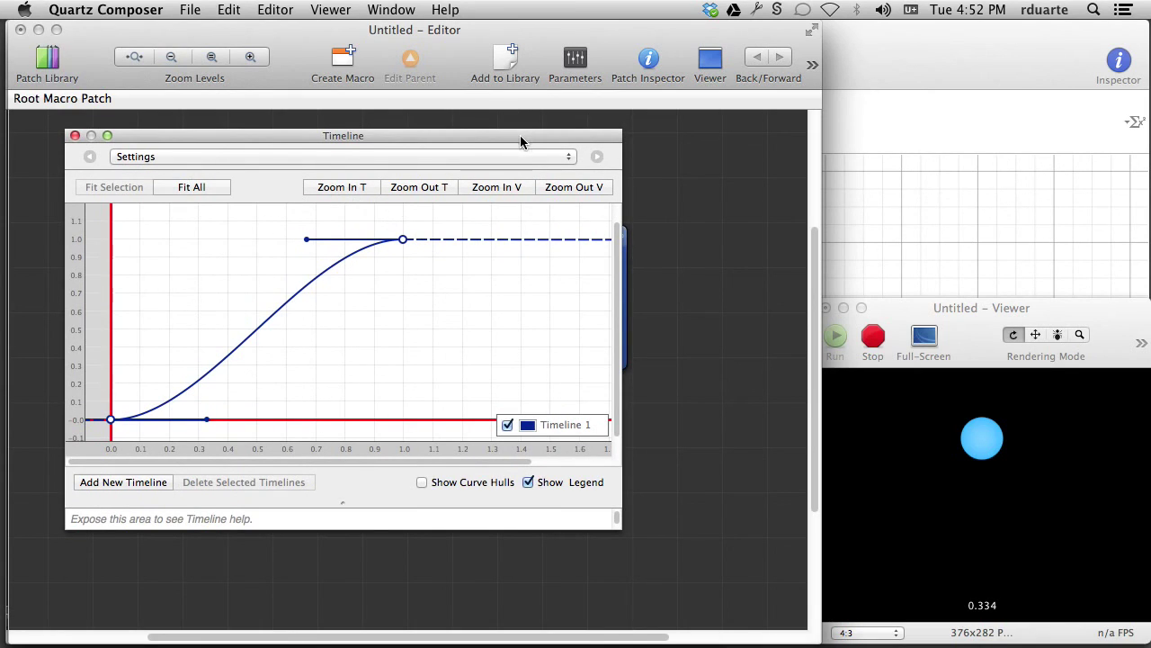
drag(520, 135, 1001, 139)
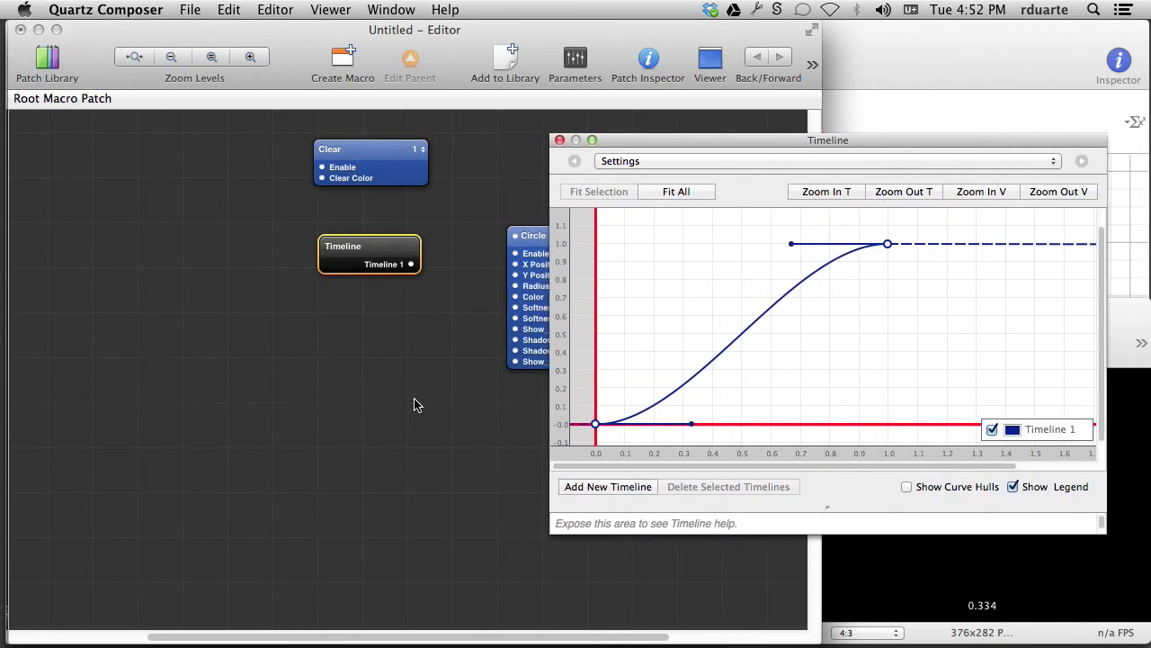
Step: Add an Instructions patch from the Patch Library by searching 'instru'
click(415, 405)
key(super+shift+l)
text(instru)
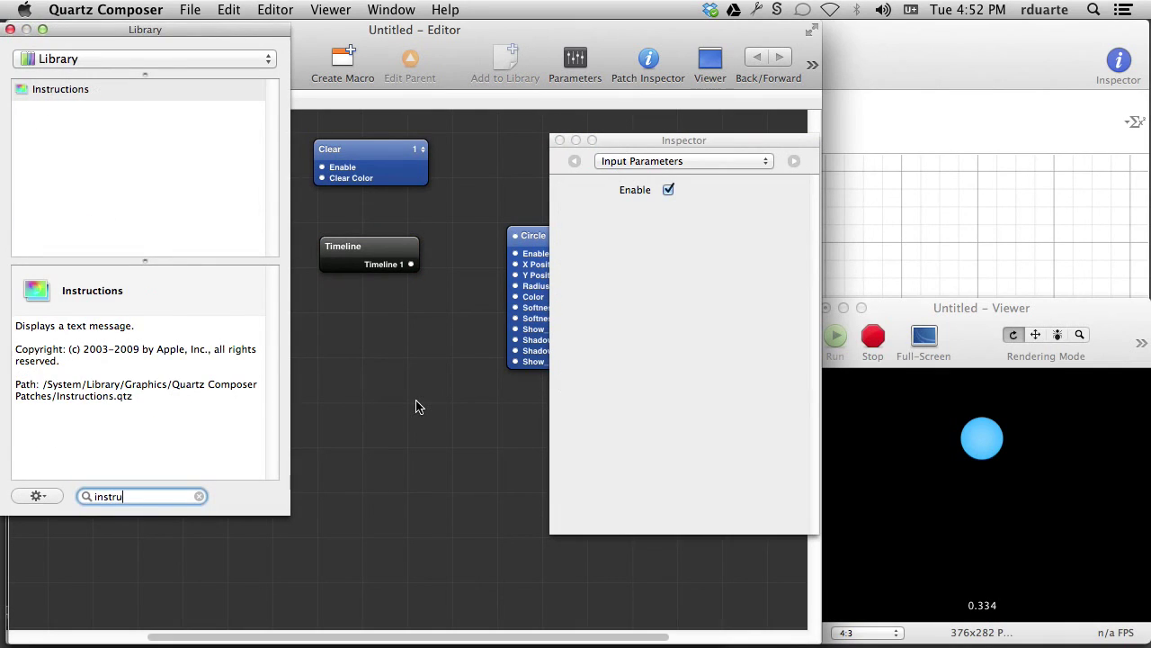
key(Return)
Step: Wire Timeline 1 into the Instructions Text and the Circle's Y Position, then restart playback
drag(411, 265, 358, 409)
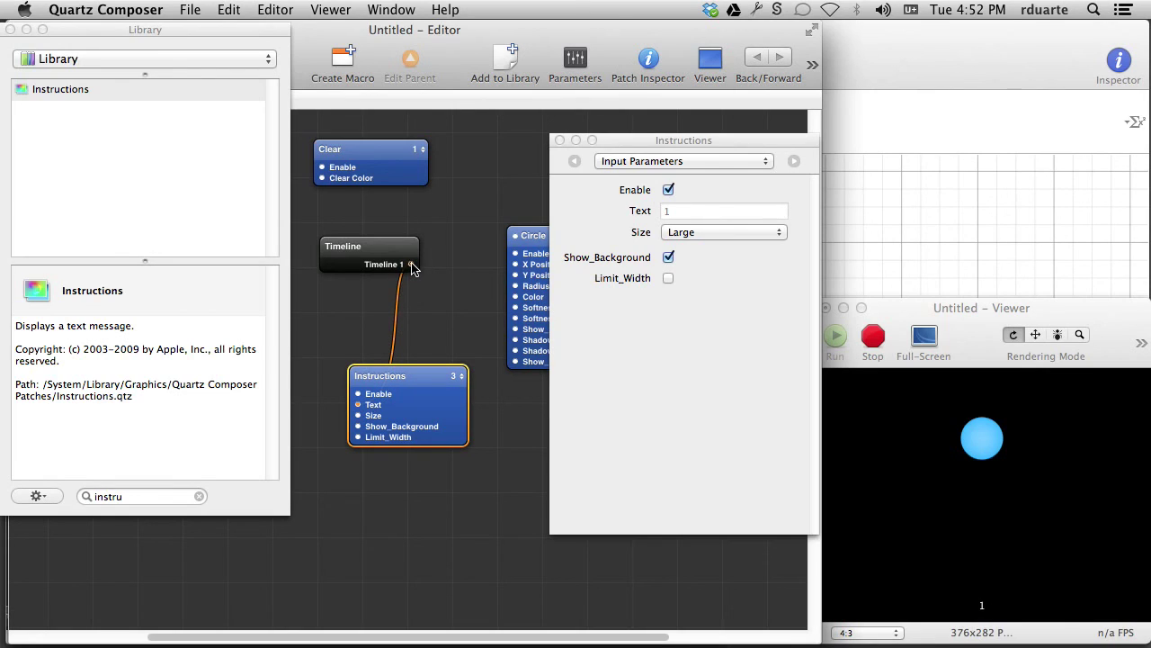
drag(419, 268, 514, 283)
drag(417, 249, 389, 249)
drag(666, 140, 567, 127)
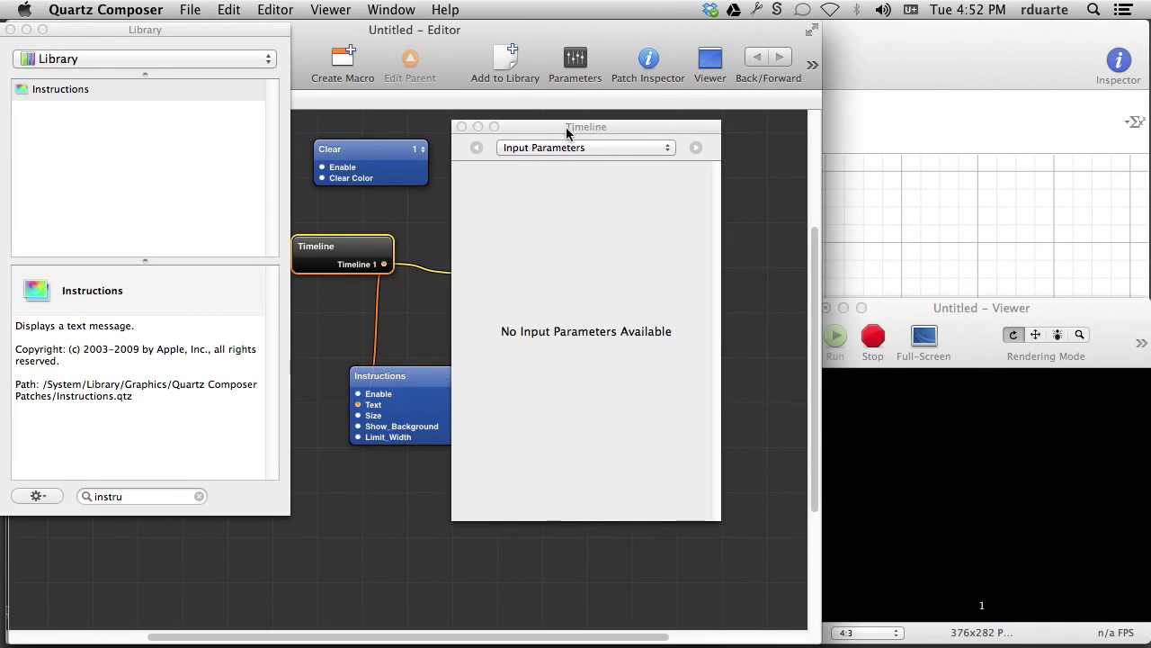
click(874, 338)
click(836, 337)
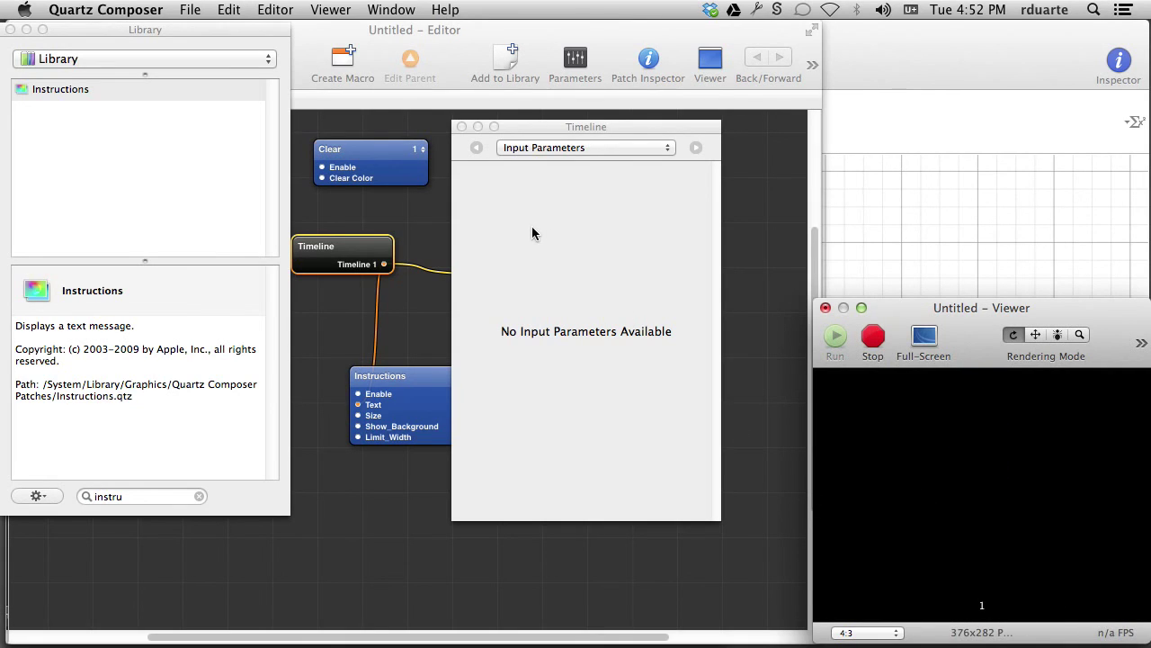
Step: Switch the Timeline inspector back to Settings, move the curve editor up-left, and replay the composition
click(544, 147)
click(544, 162)
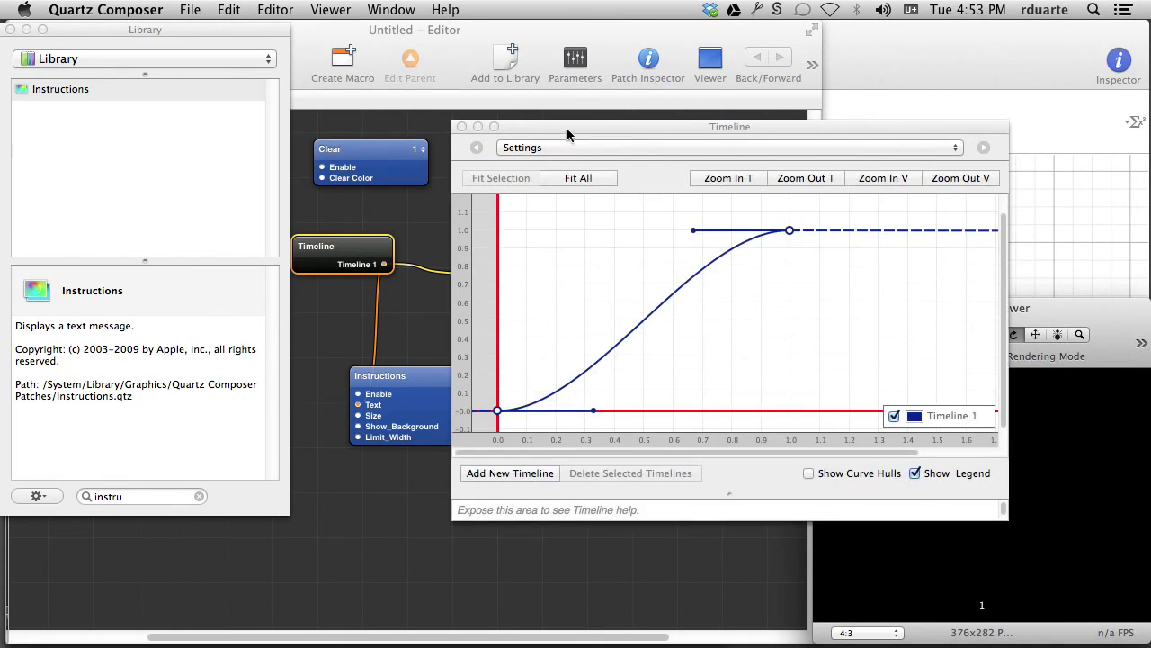
drag(565, 128, 262, 79)
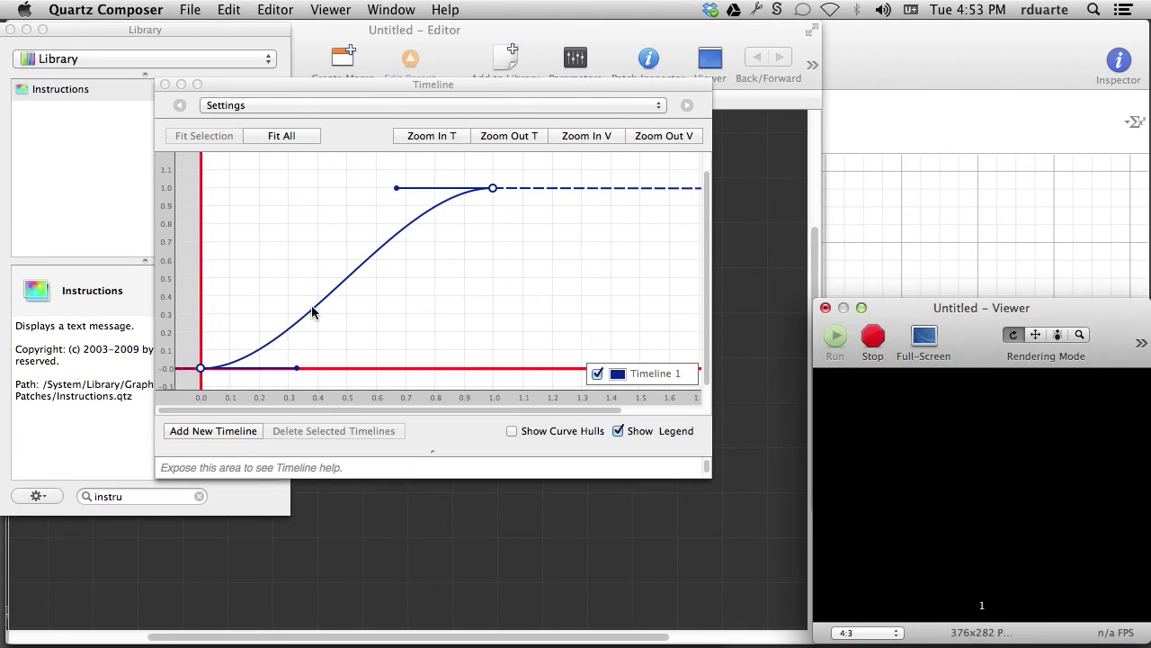
click(878, 339)
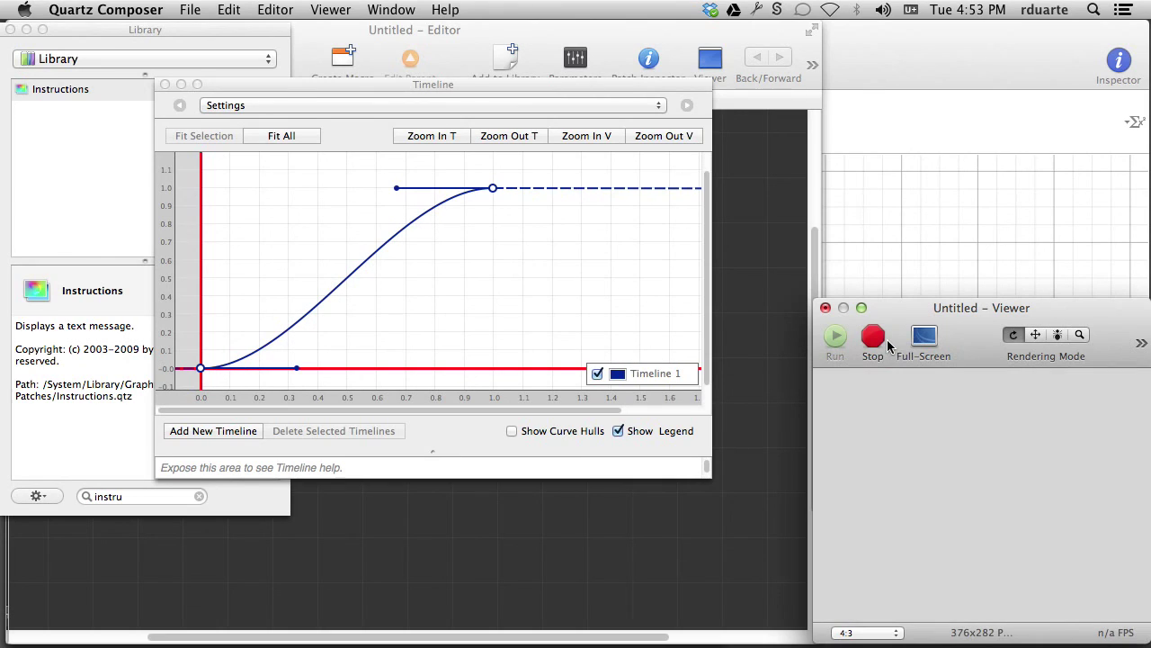
click(834, 334)
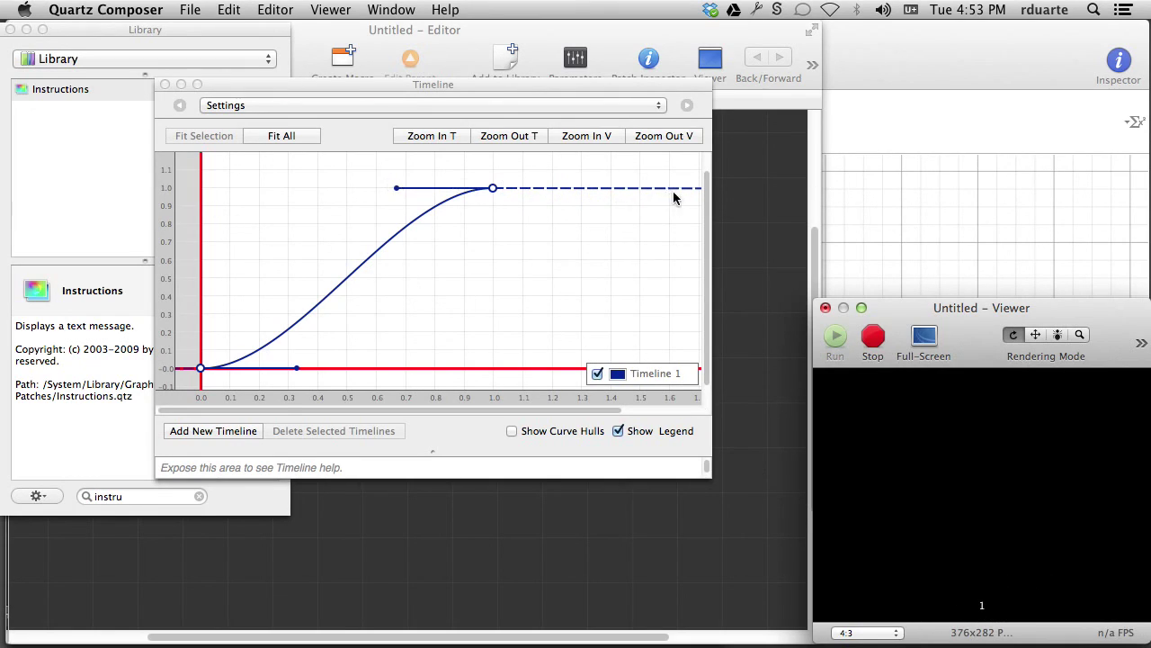
click(449, 241)
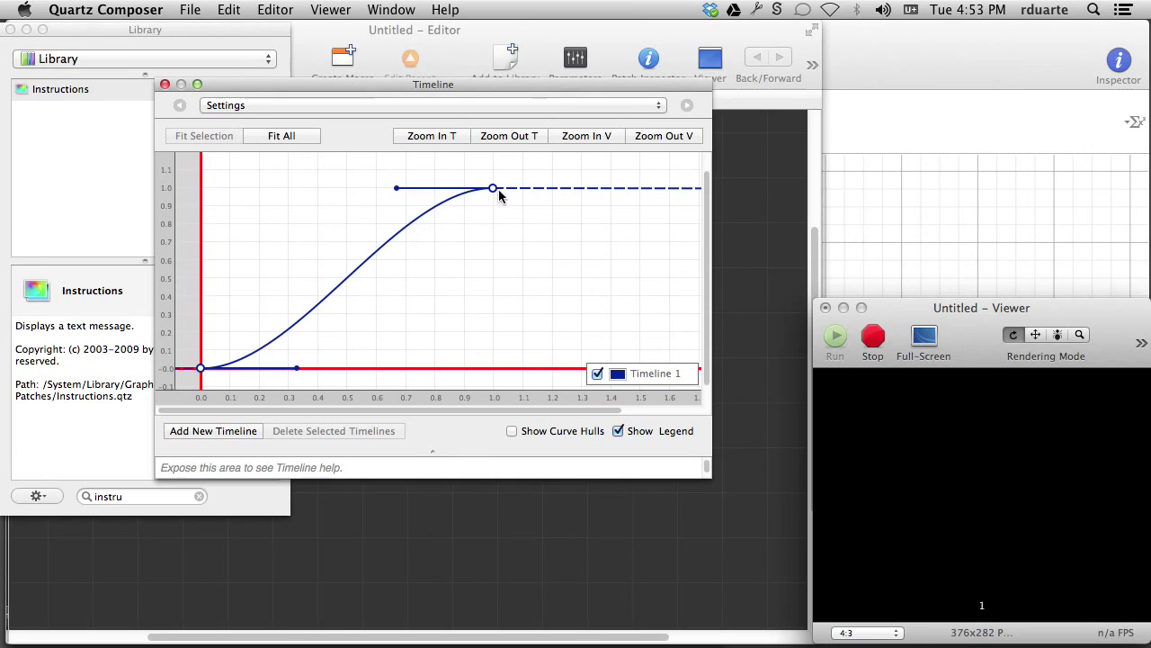
Step: Add a lowered keyframe on Timeline 1 after its peak at 1
mouse_move(432, 453)
mouse_down()
mouse_move(426, 271)
mouse_move(433, 474)
mouse_up()
drag(557, 214, 648, 344)
key(Delete)
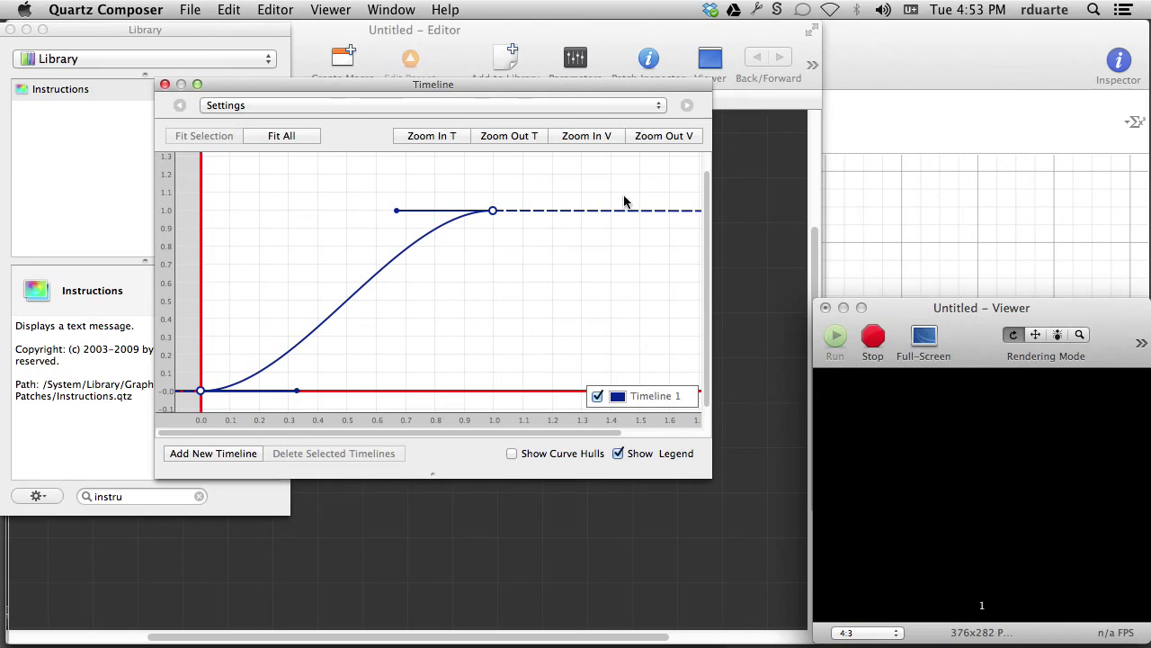
drag(624, 211, 661, 372)
mouse_move(621, 342)
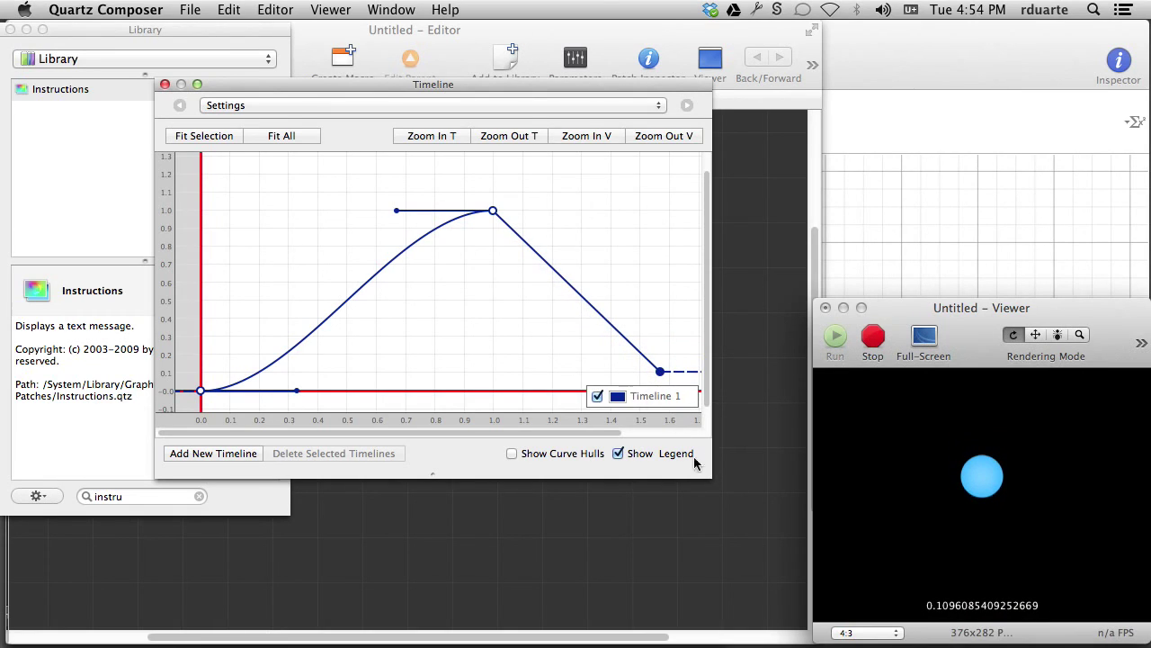
Step: Zoom the time axis out twice and move that keyframe to value 0 at 5 seconds, then replay
click(520, 139)
click(519, 136)
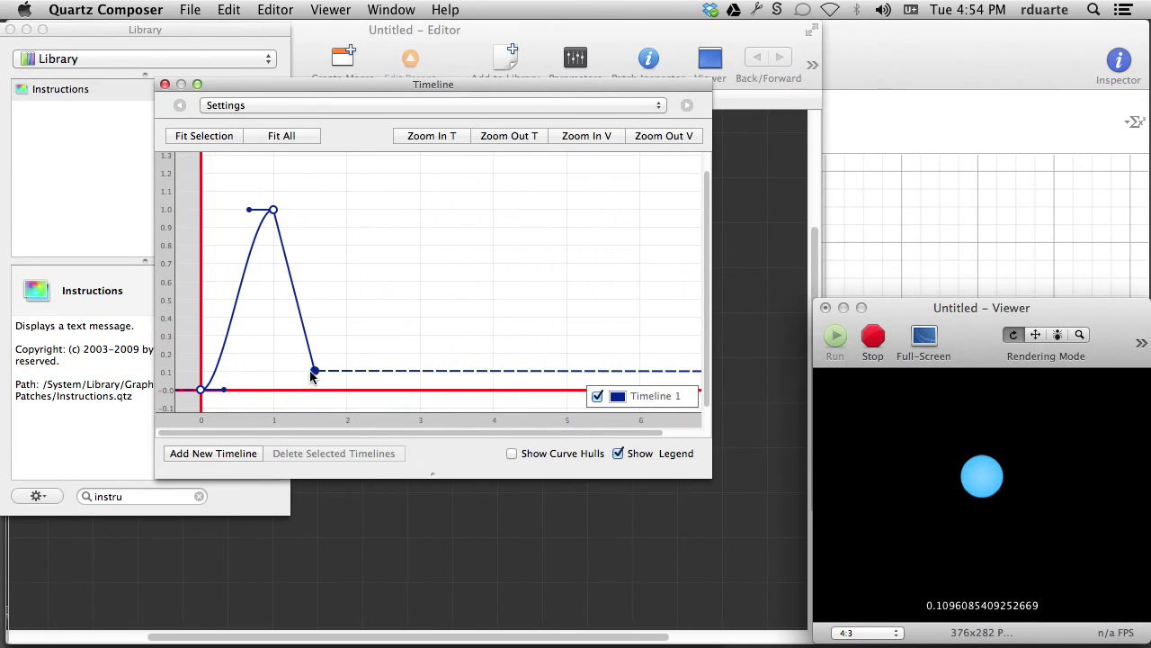
drag(314, 371, 566, 392)
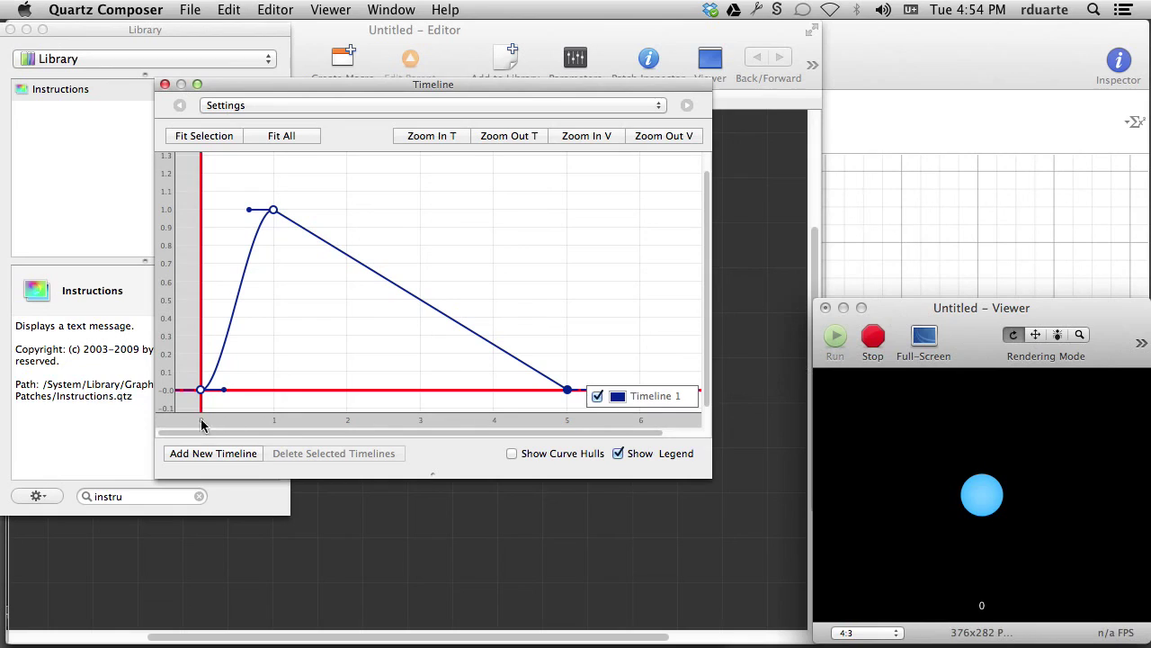
click(872, 336)
click(836, 336)
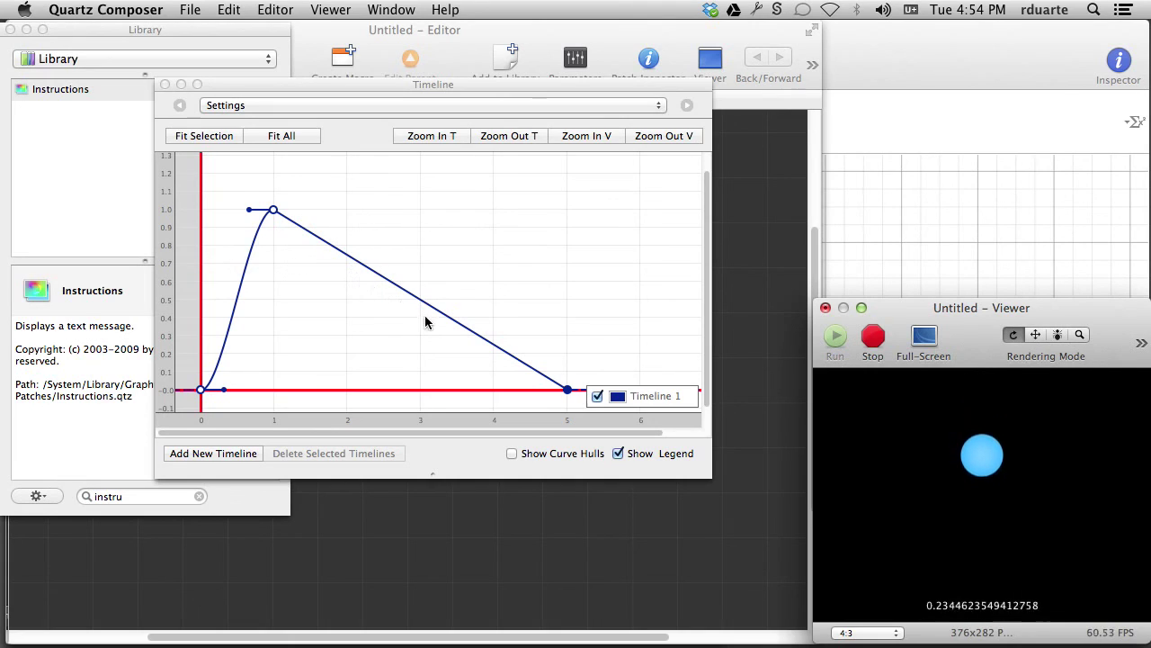
click(568, 391)
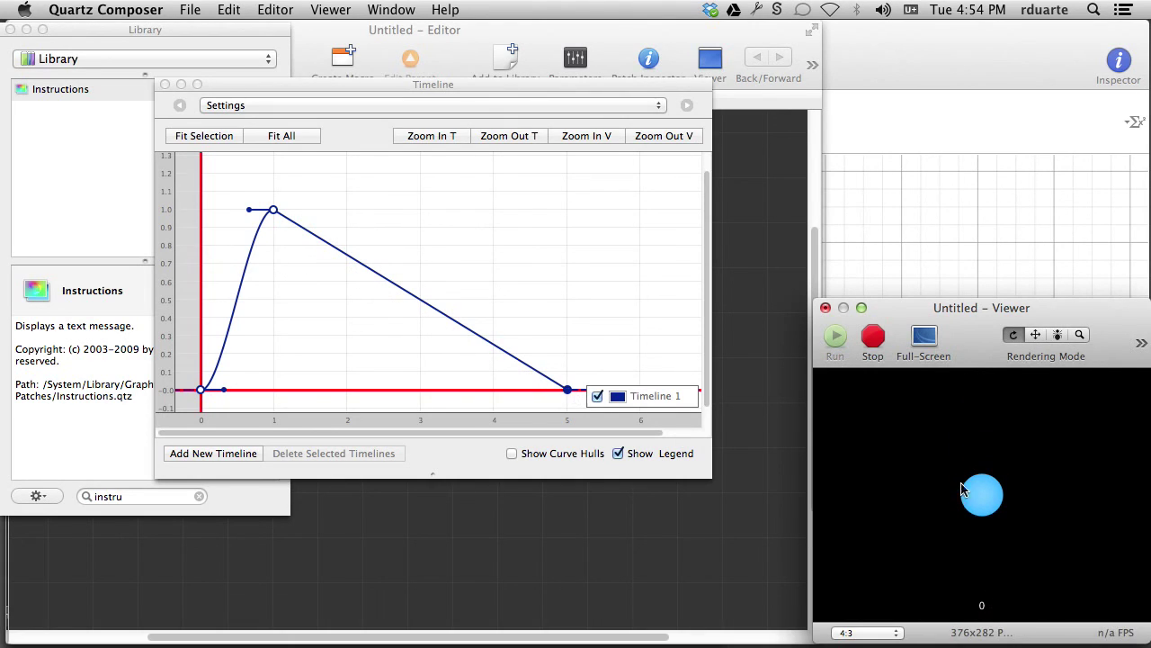
Step: Close the Timeline curve editor, shift all four patches right and down, and rerun the preview
click(876, 338)
click(165, 83)
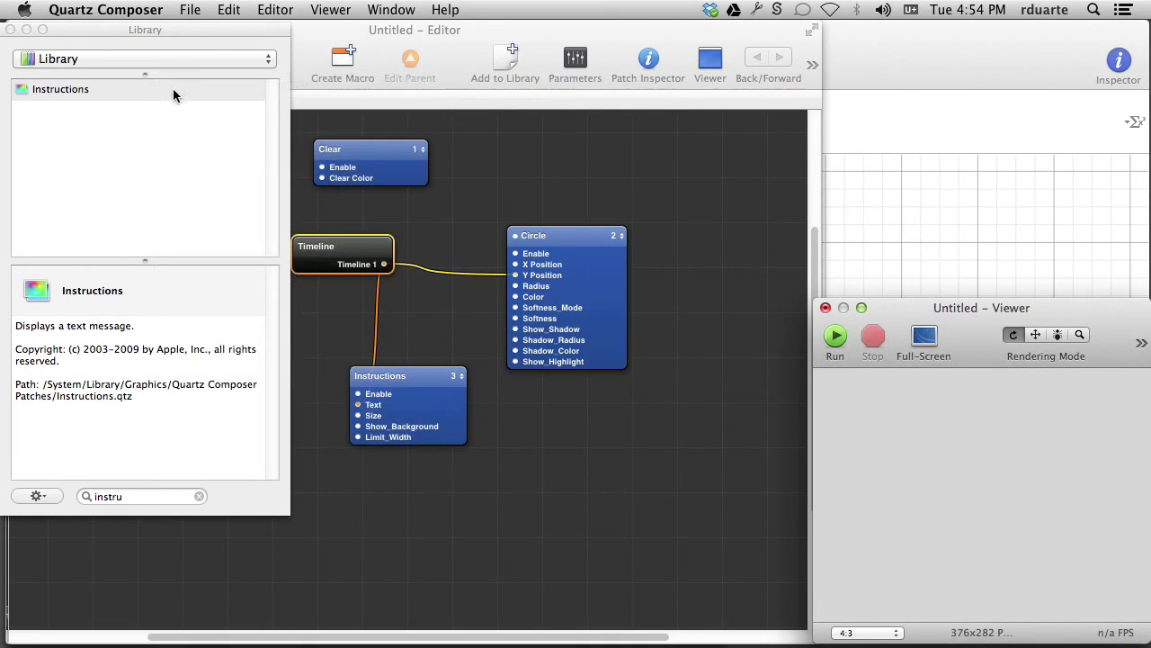
click(400, 228)
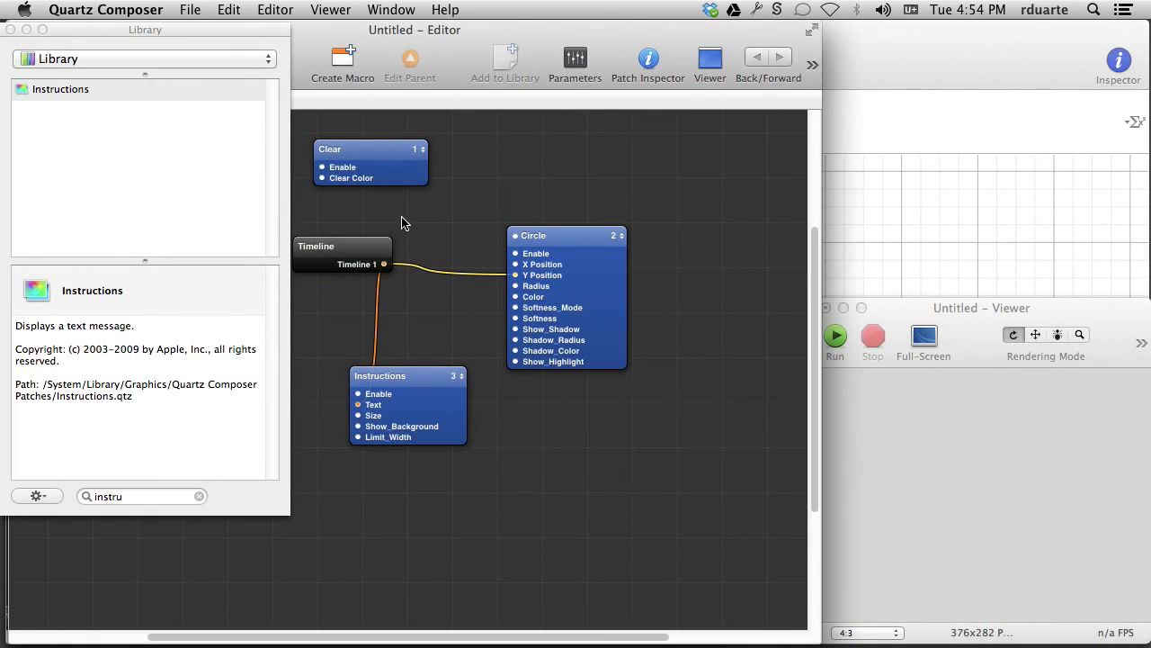
drag(353, 120, 567, 478)
drag(555, 362, 672, 384)
click(748, 399)
click(898, 300)
click(836, 360)
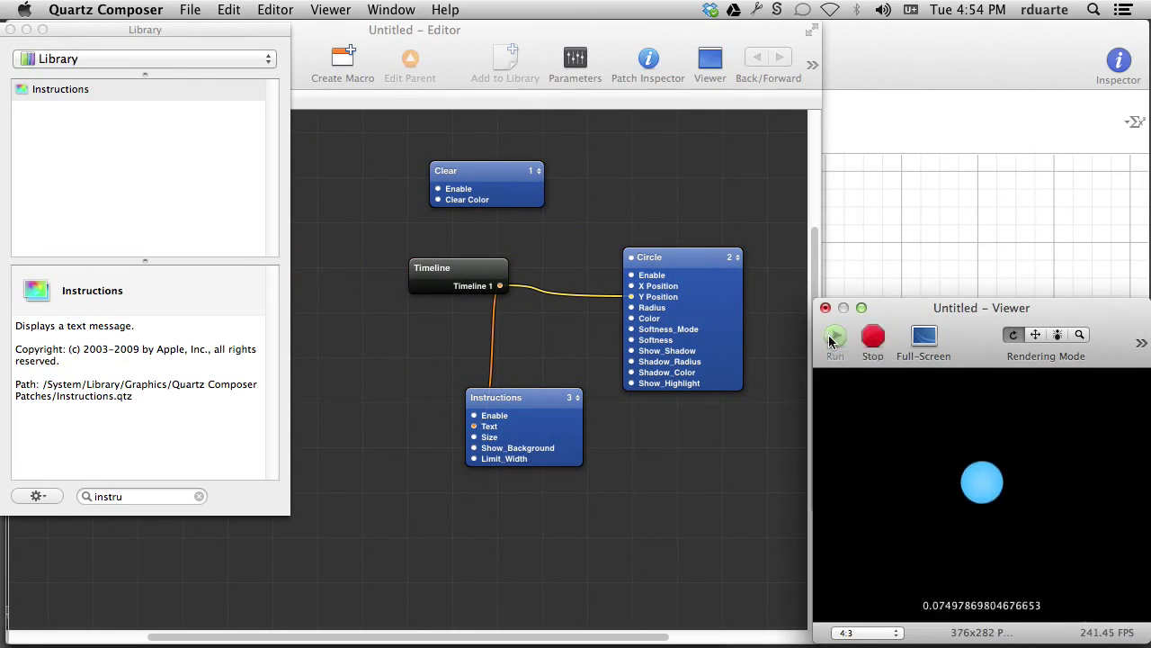
click(838, 338)
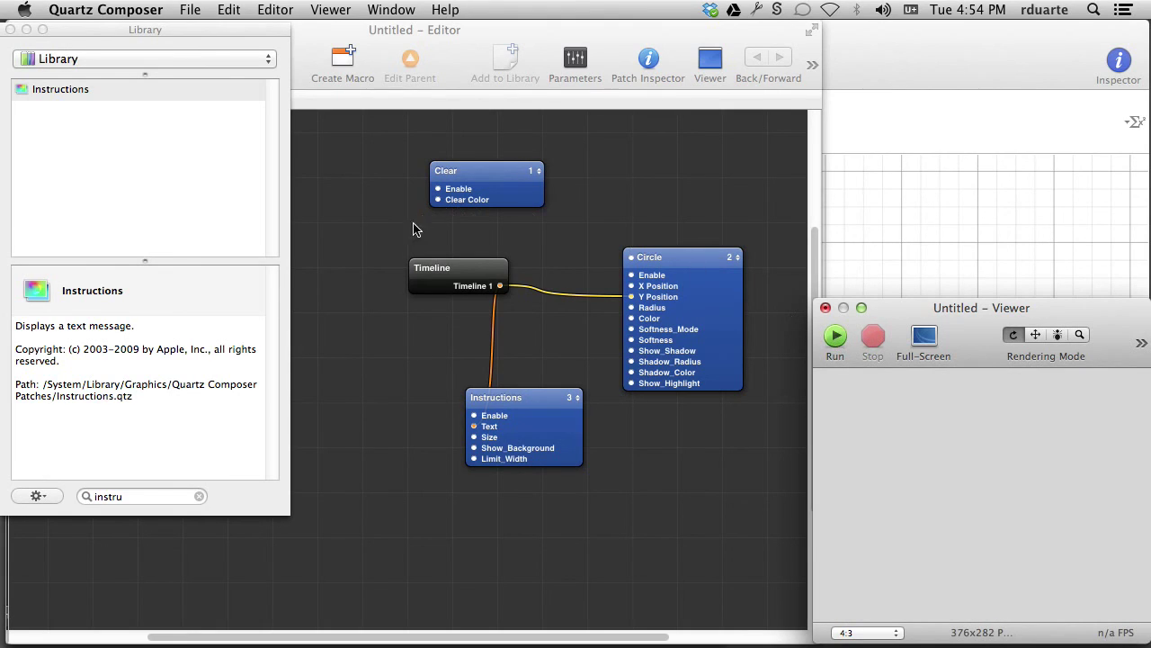
Step: Move Instructions below and right of Circle, nudge Timeline right, and replay the preview
drag(530, 411, 707, 454)
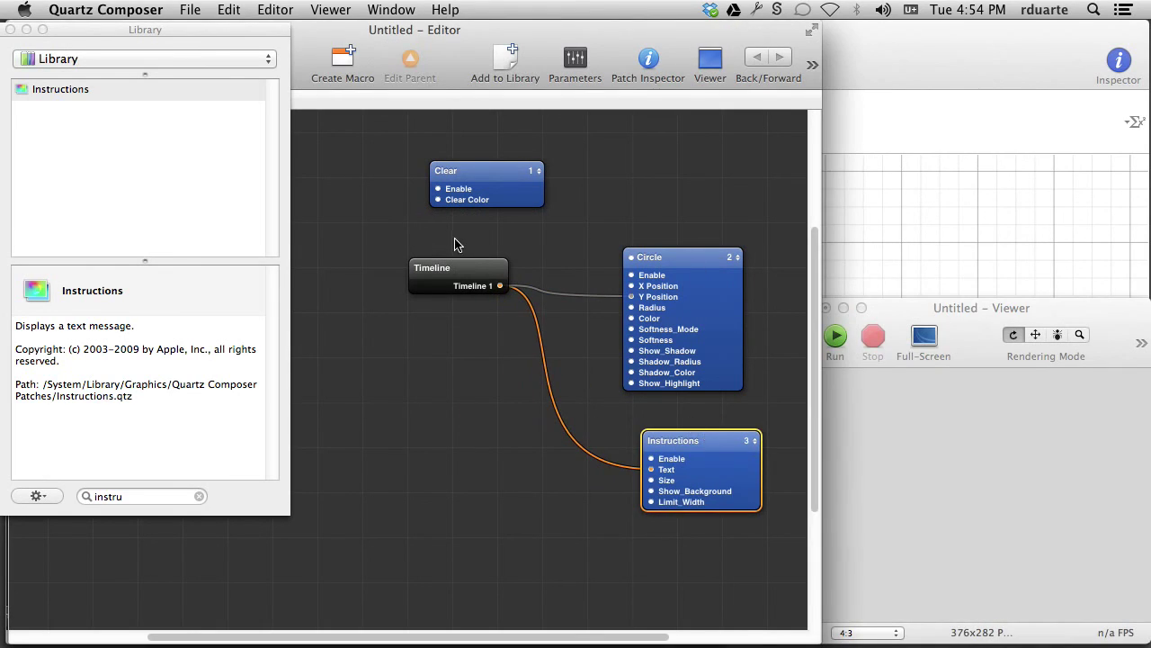
drag(455, 267, 492, 267)
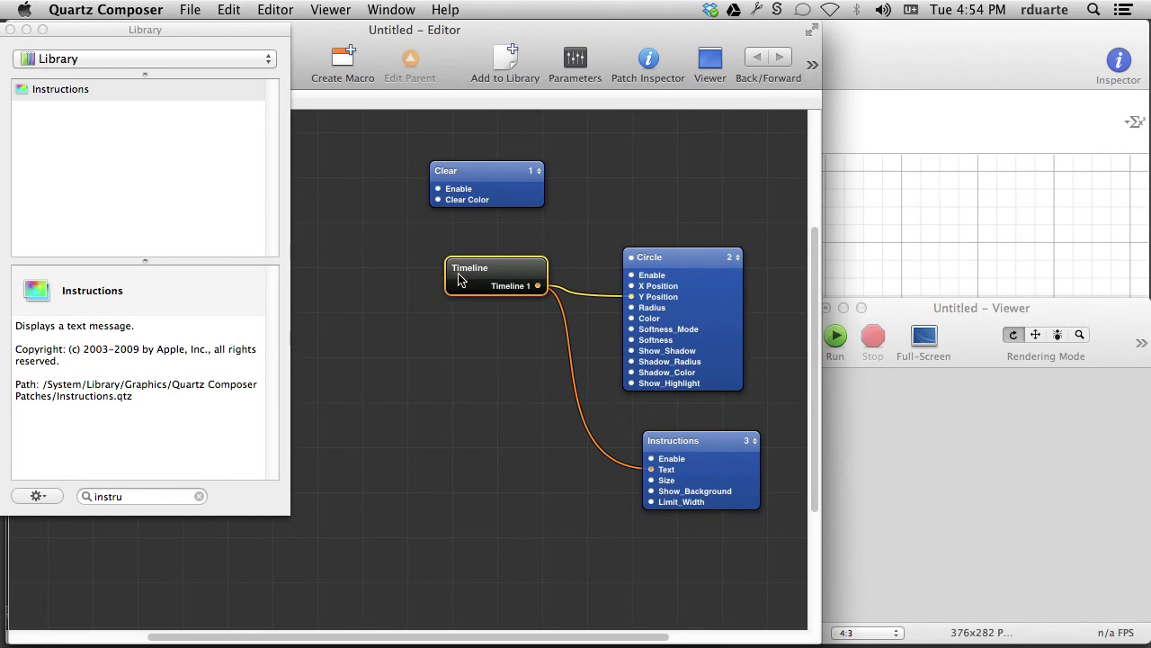
click(870, 441)
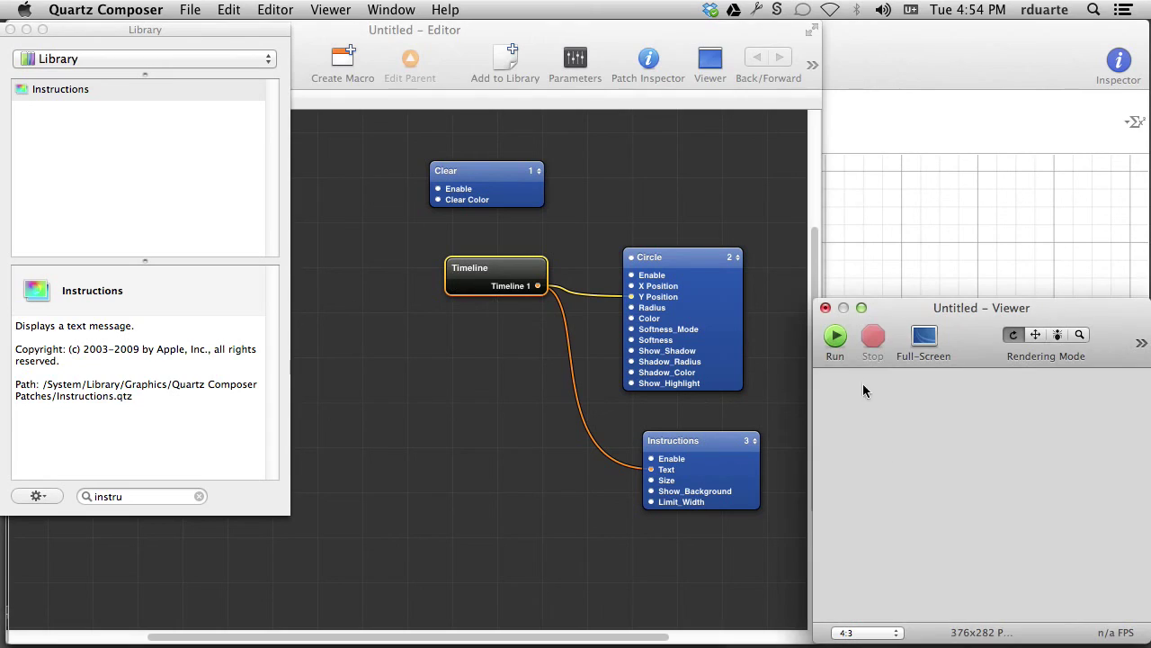
click(836, 338)
click(477, 283)
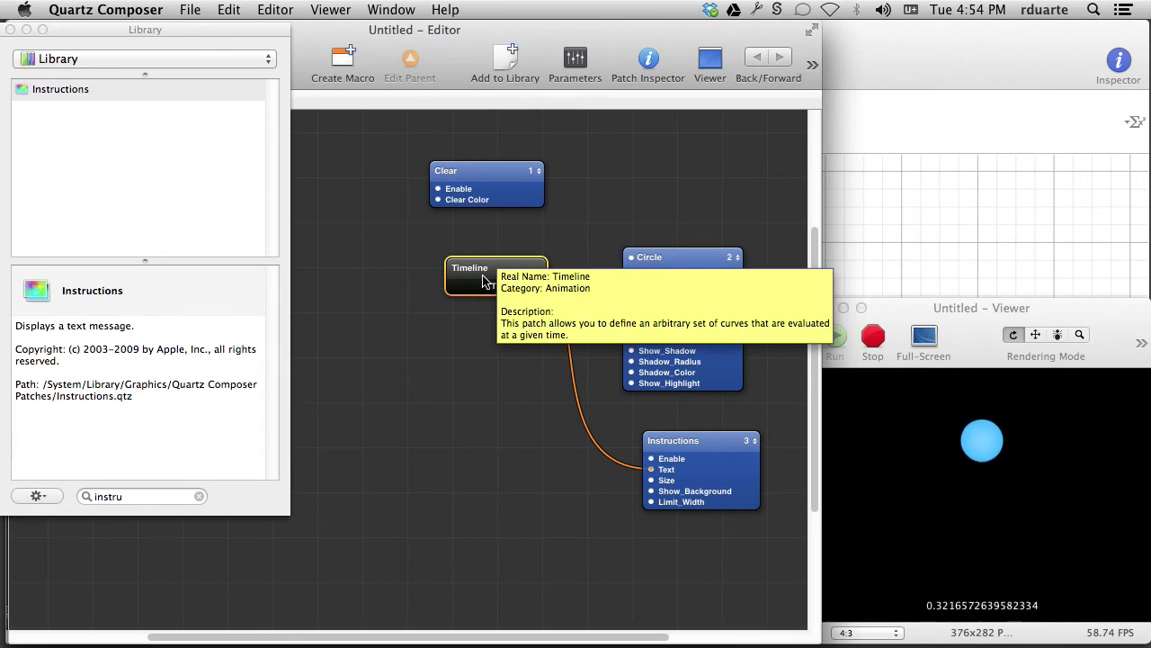
key(super+period)
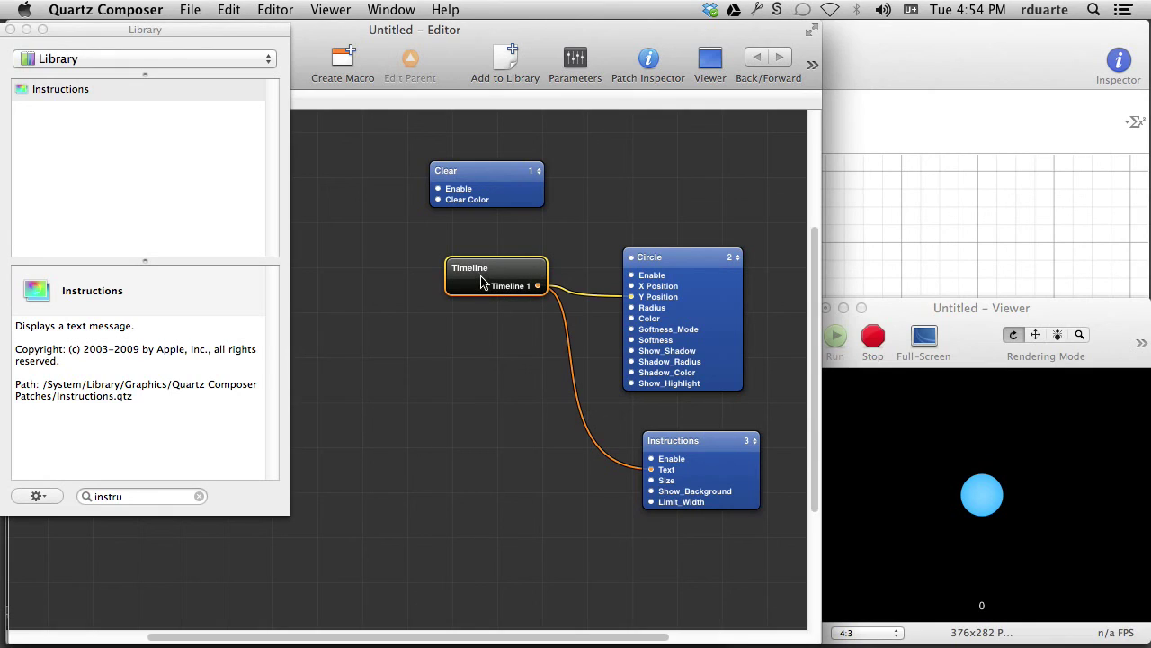
Step: Open the Timeline patch's context menu and dismiss it without changing the timebase
mouse_move(482, 282)
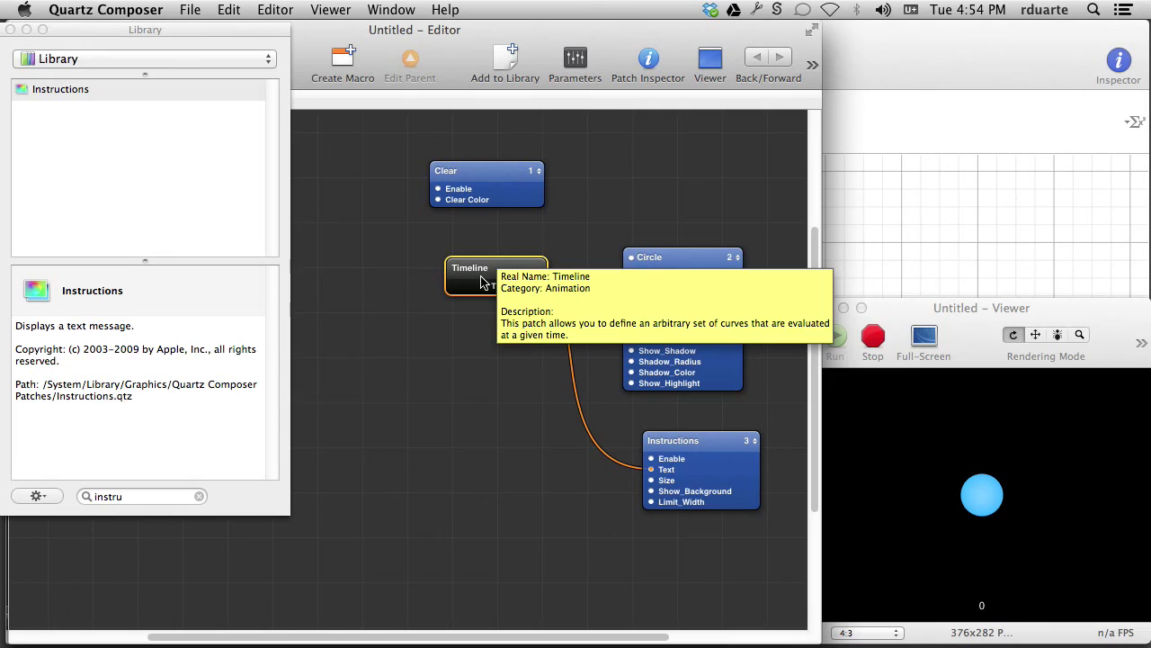
right_click(482, 282)
mouse_move(518, 285)
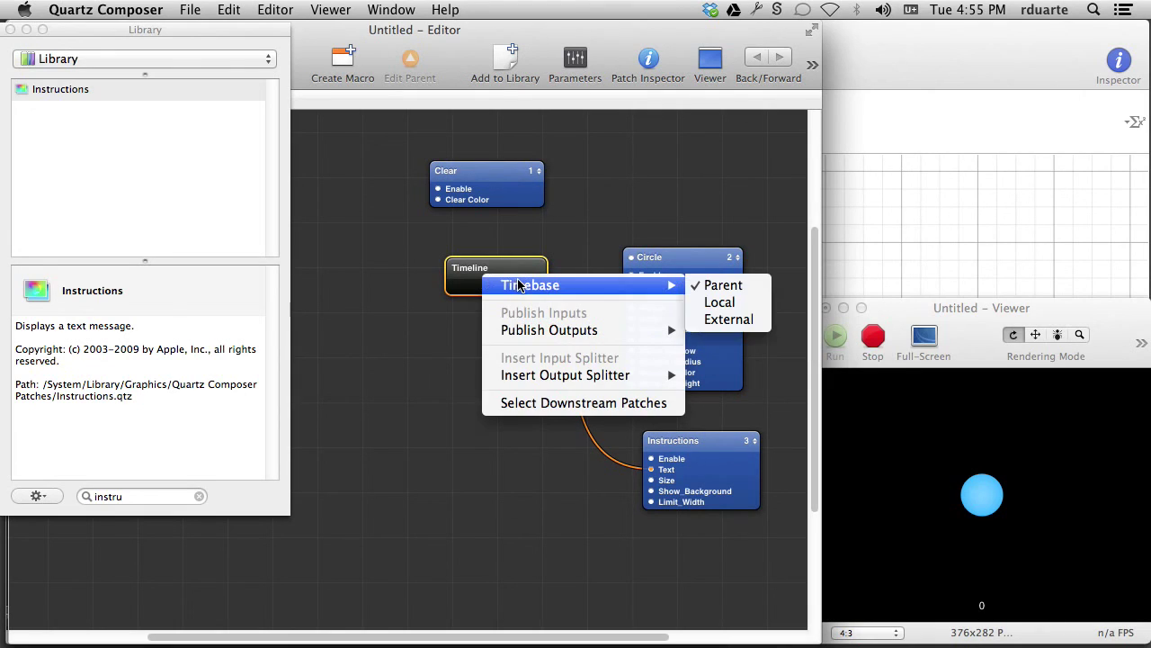
click(471, 275)
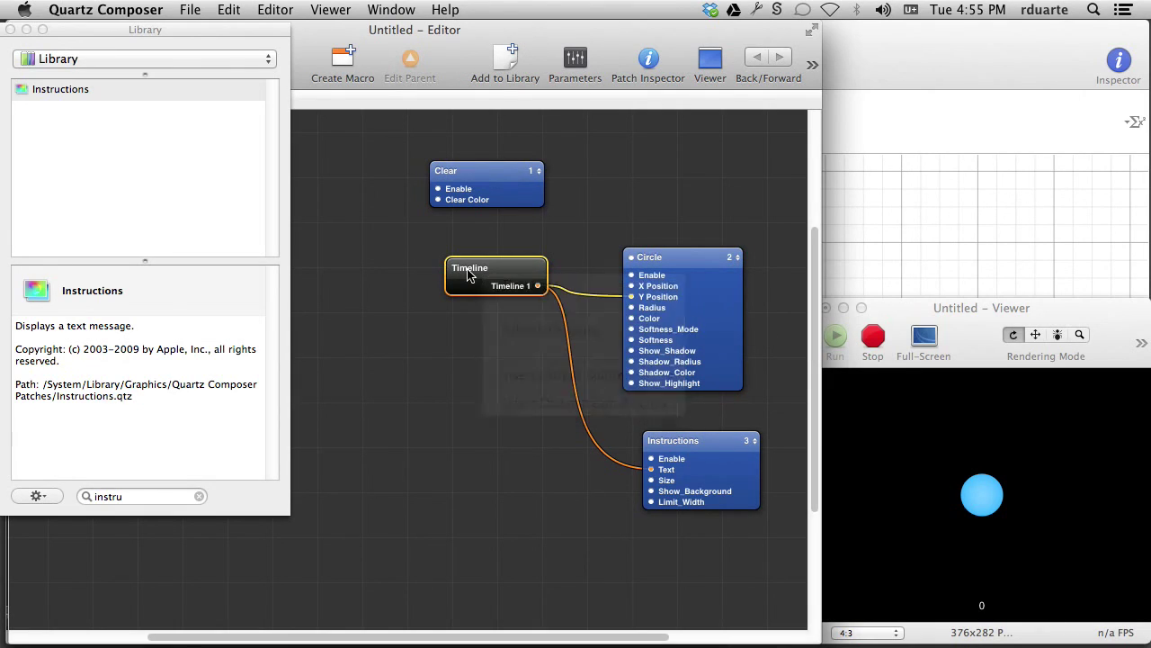
Step: Add a Patch Time patch, wire it into the Instructions Text, and restart the preview
click(411, 295)
key(super+Return)
text(patch)
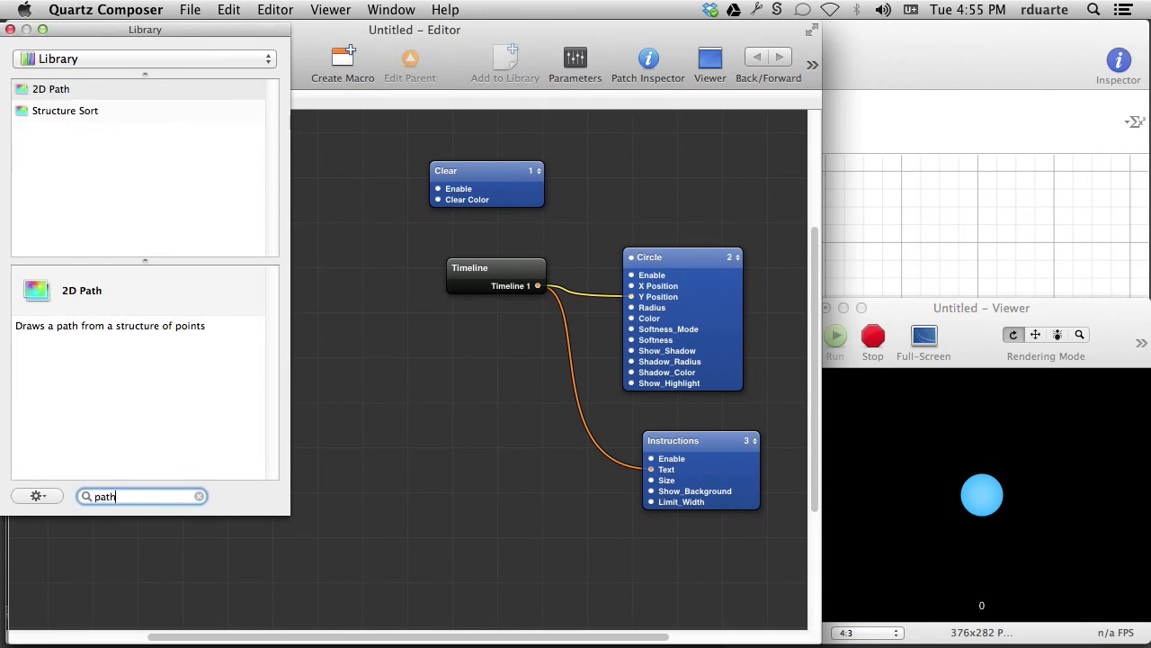
key(Return)
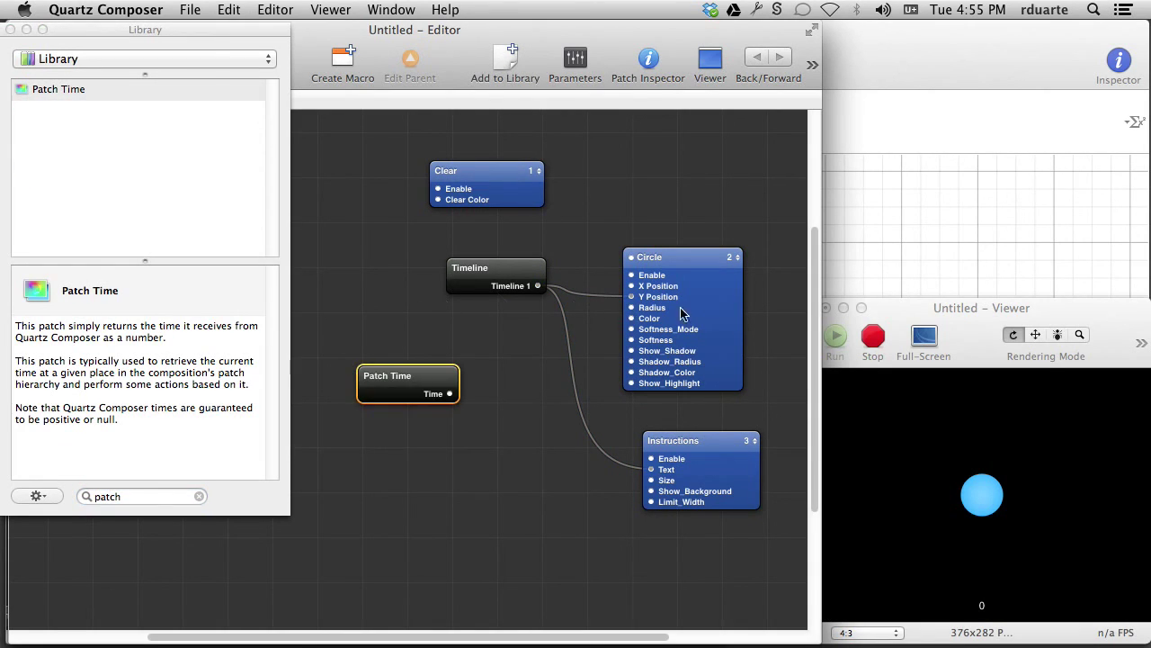
drag(450, 399, 651, 469)
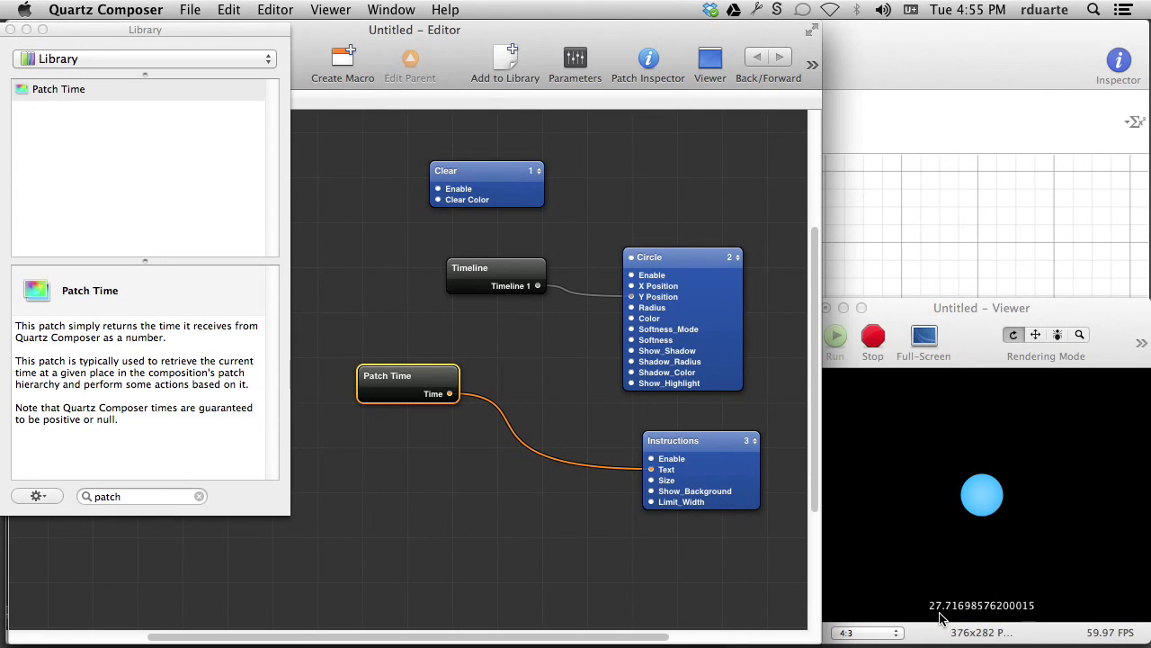
click(882, 332)
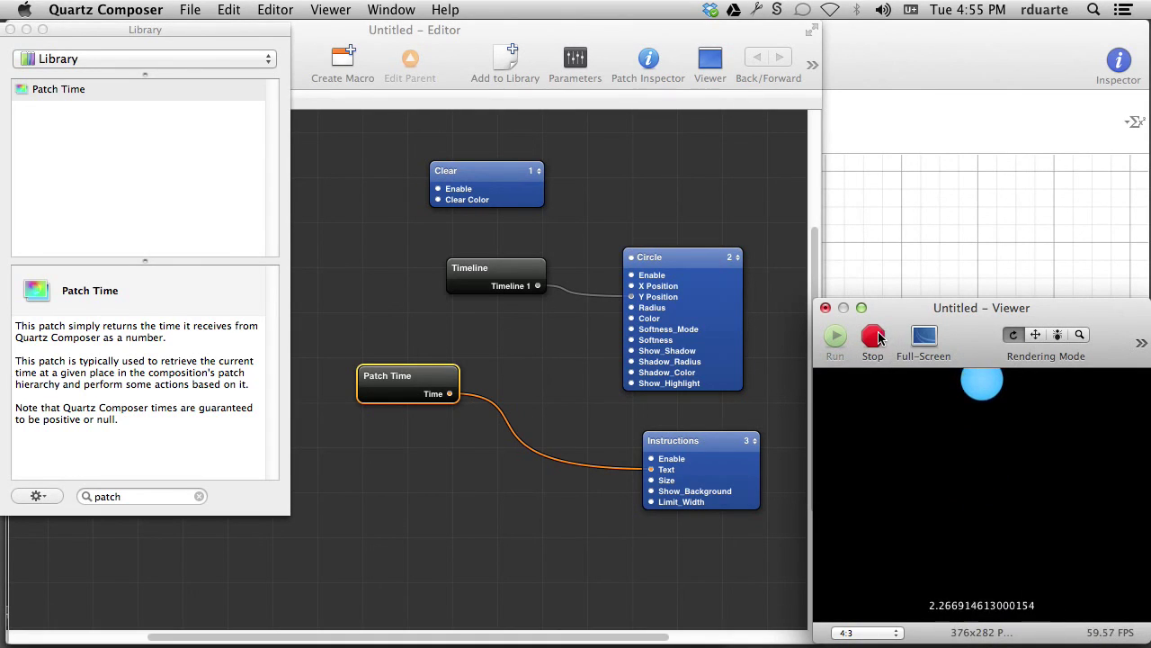
Step: Delete the Patch Time patch and move the Timeline patch down and right
click(519, 283)
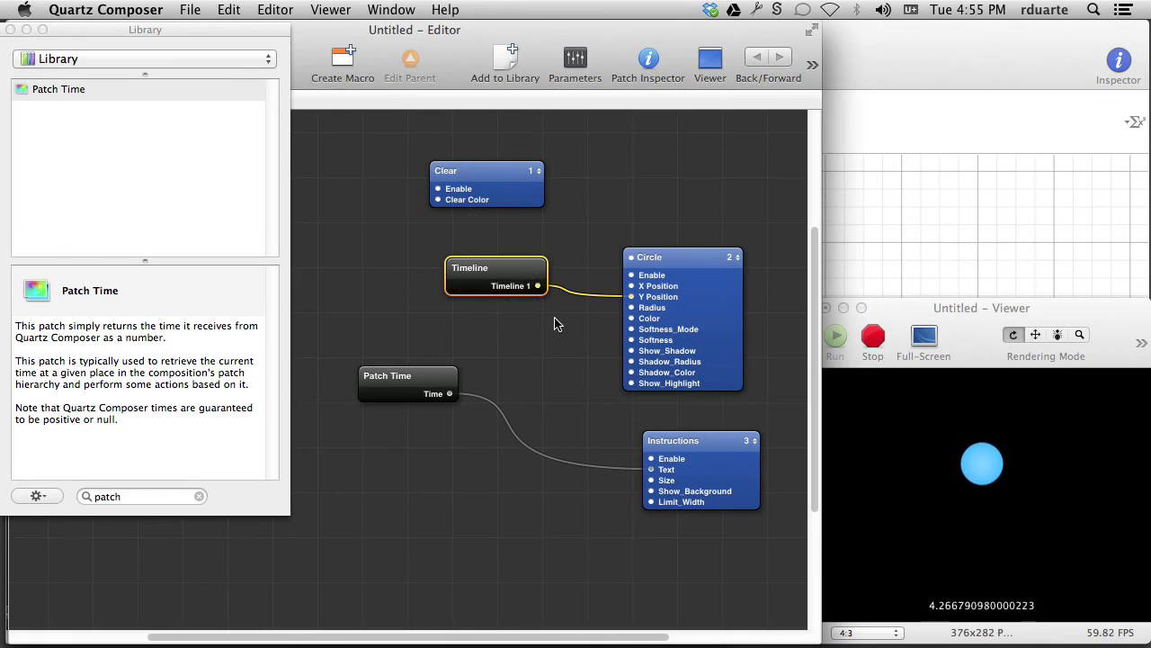
click(426, 384)
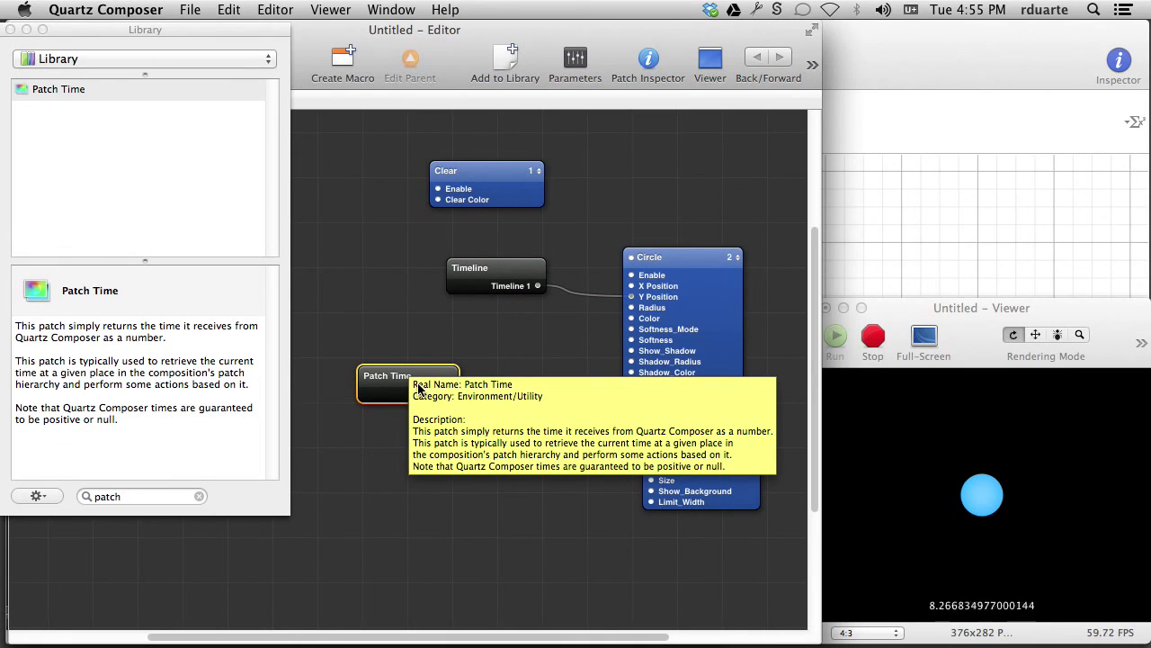
key(BackSpace)
click(494, 269)
drag(494, 268, 536, 286)
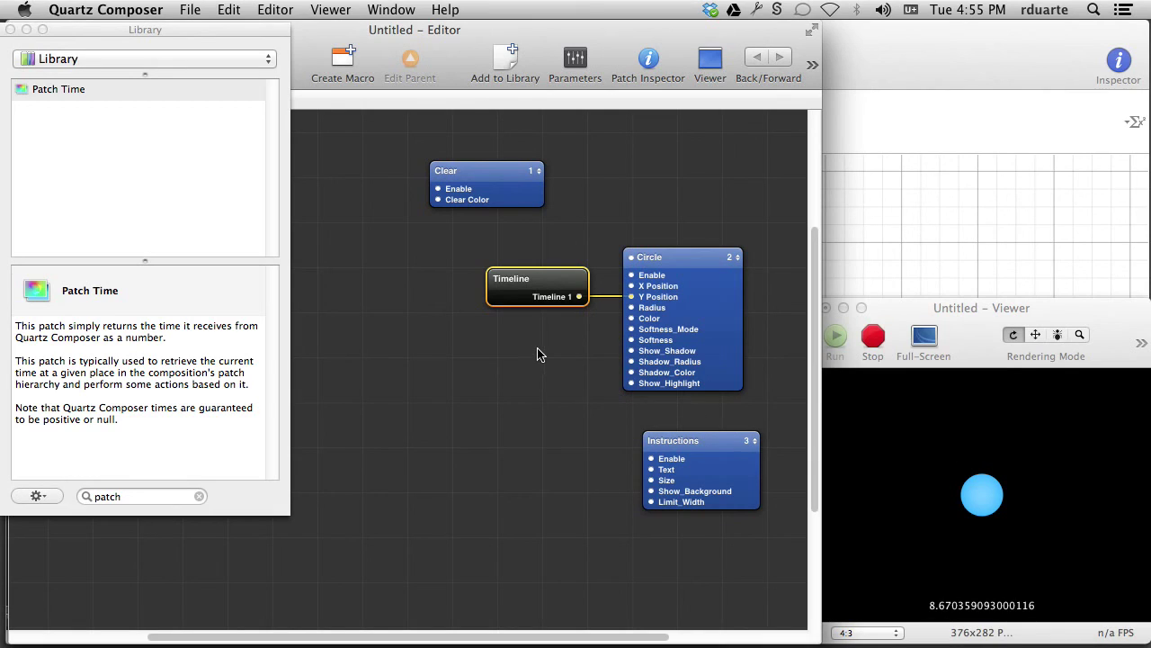
Step: Switch the Timeline patch's timebase to External from its context menu, then deselect it
drag(533, 287, 502, 280)
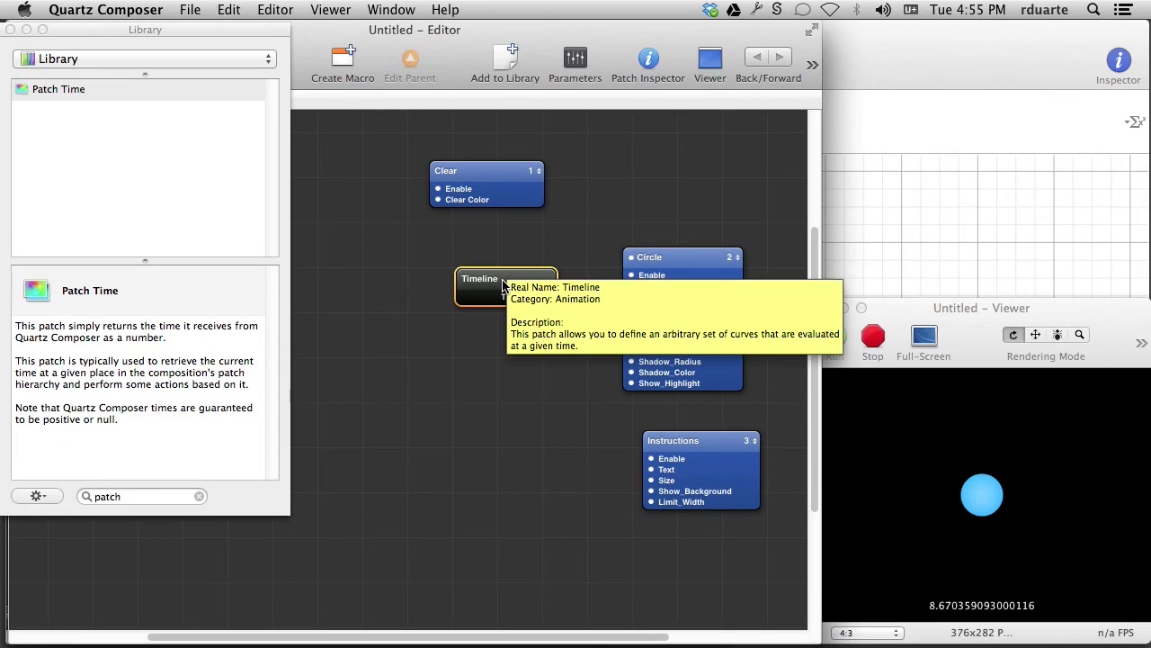
right_click(504, 286)
mouse_move(518, 292)
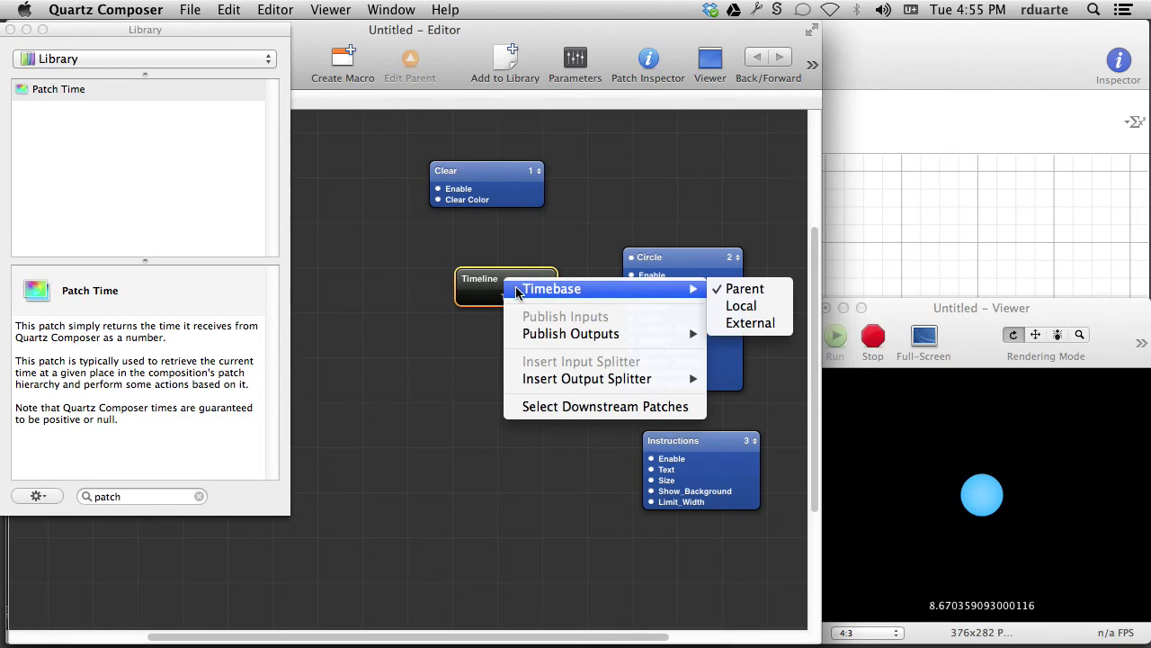
click(746, 326)
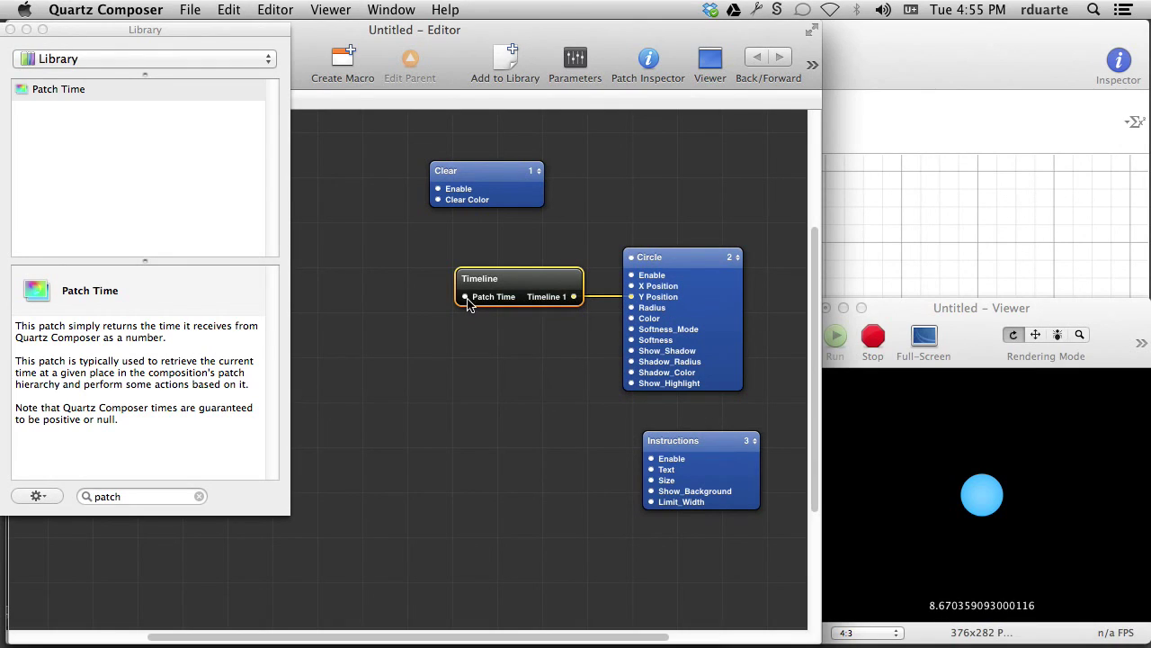
mouse_move(466, 302)
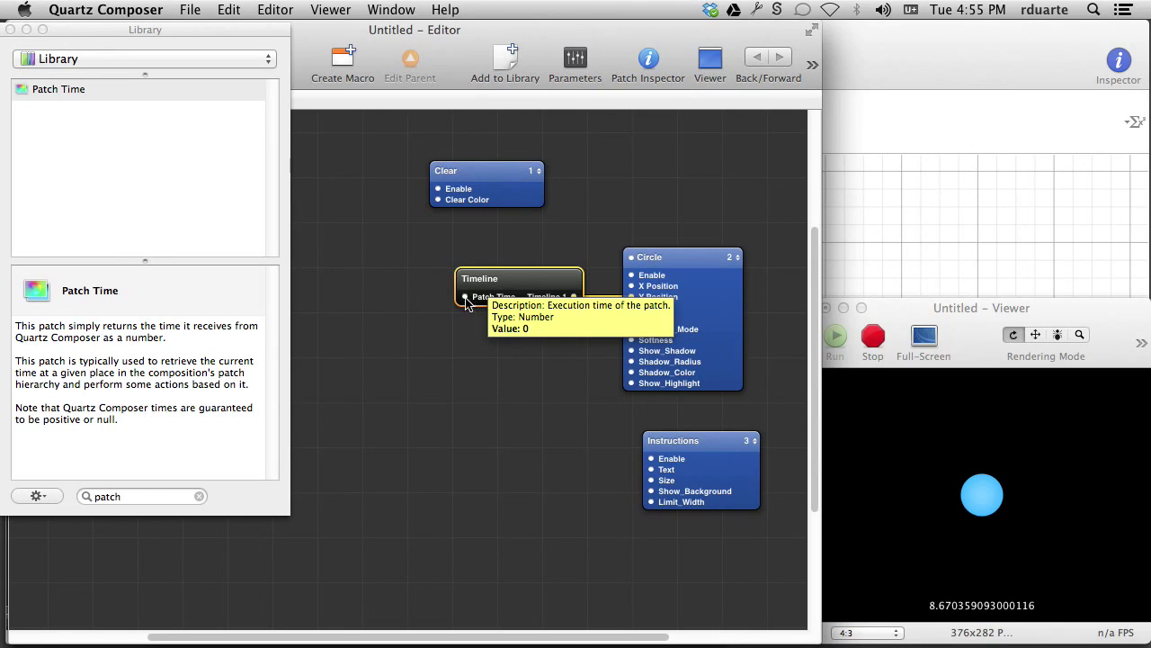
click(405, 308)
Step: Add an Integrator patch via the 'integrator' library search and place it left of Timeline
key(super+Return)
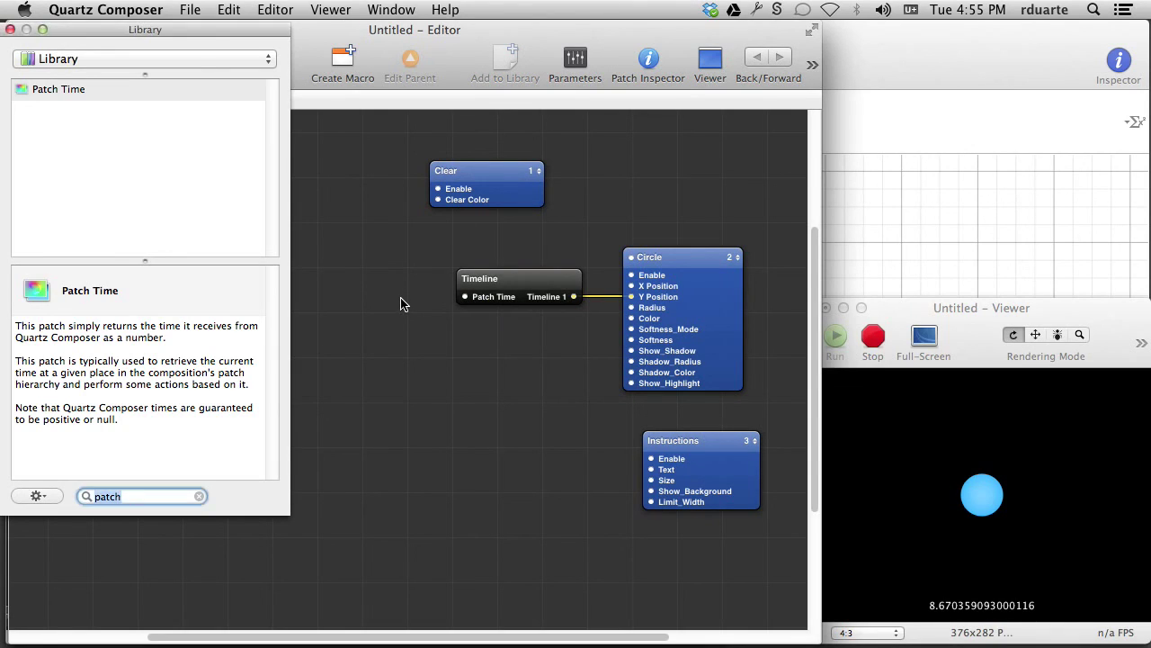
text(integrator)
key(Return)
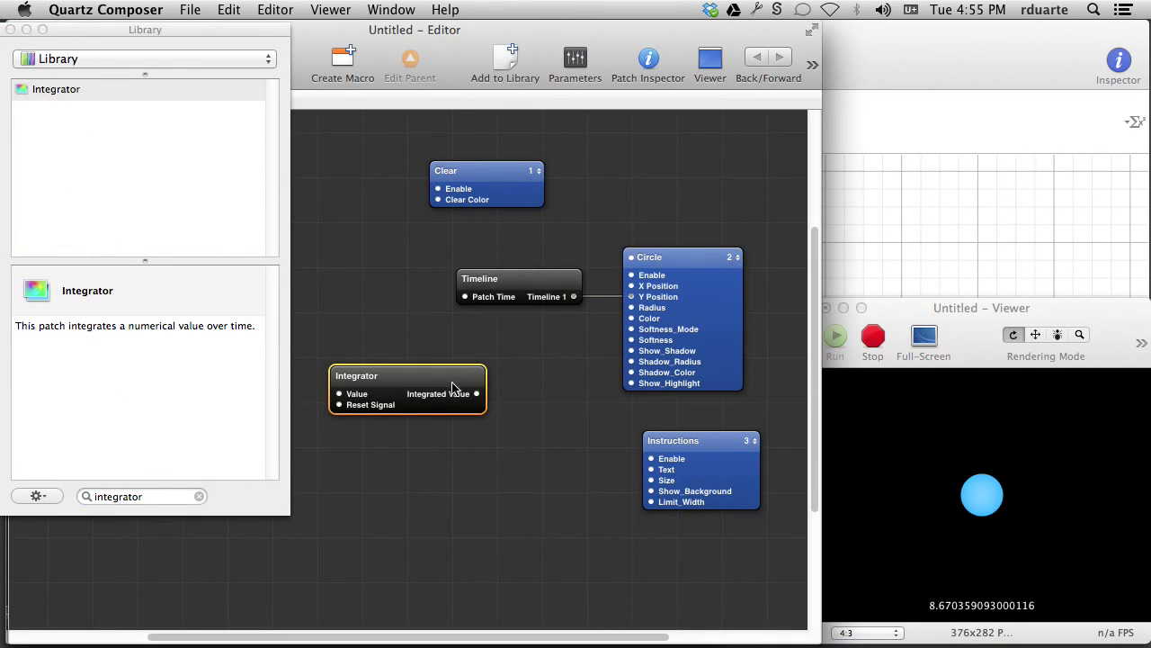
drag(451, 379, 410, 283)
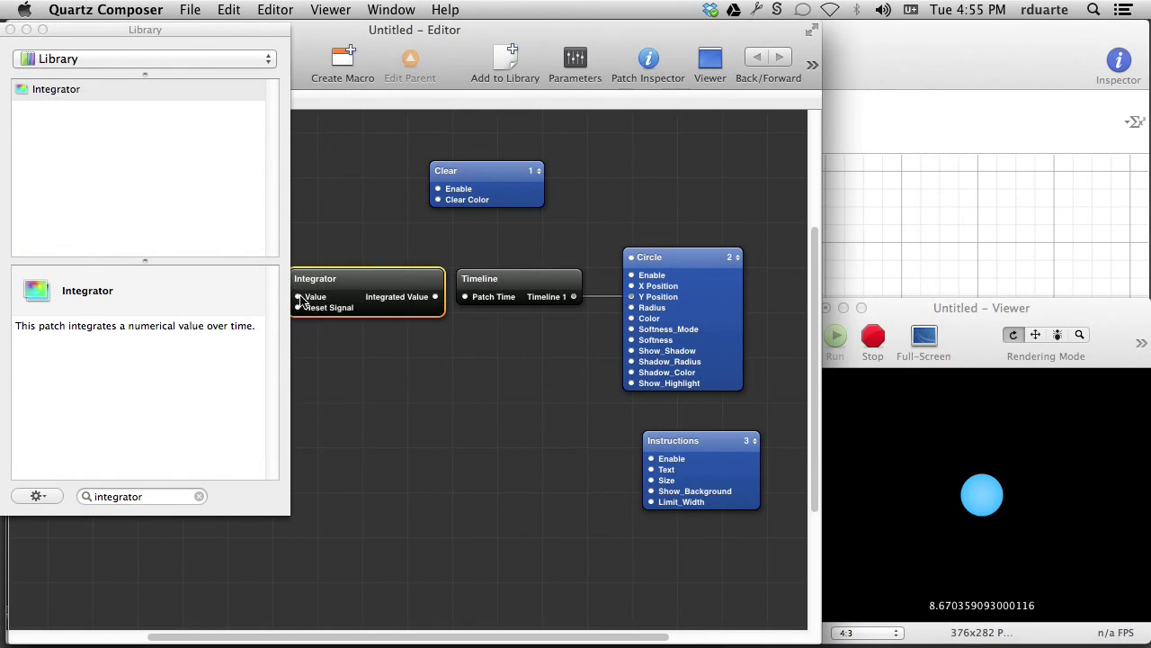
Step: Connect Integrated Value to the Instructions Text, then run and stop the preview
mouse_move(302, 302)
drag(436, 296, 651, 468)
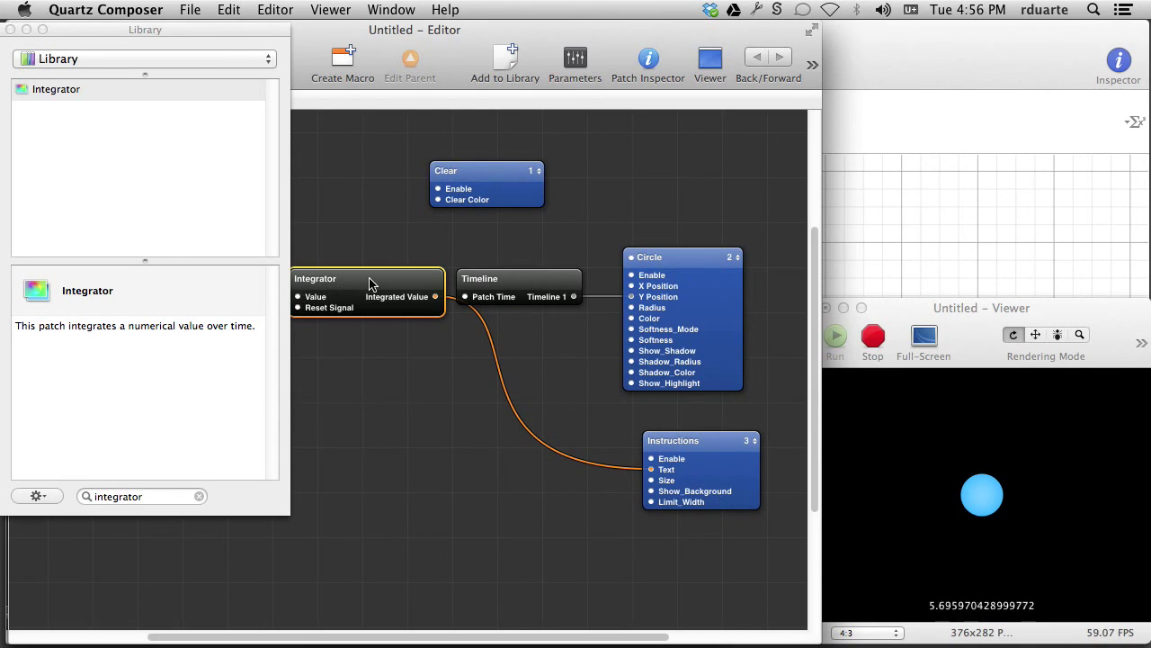
drag(369, 284, 355, 285)
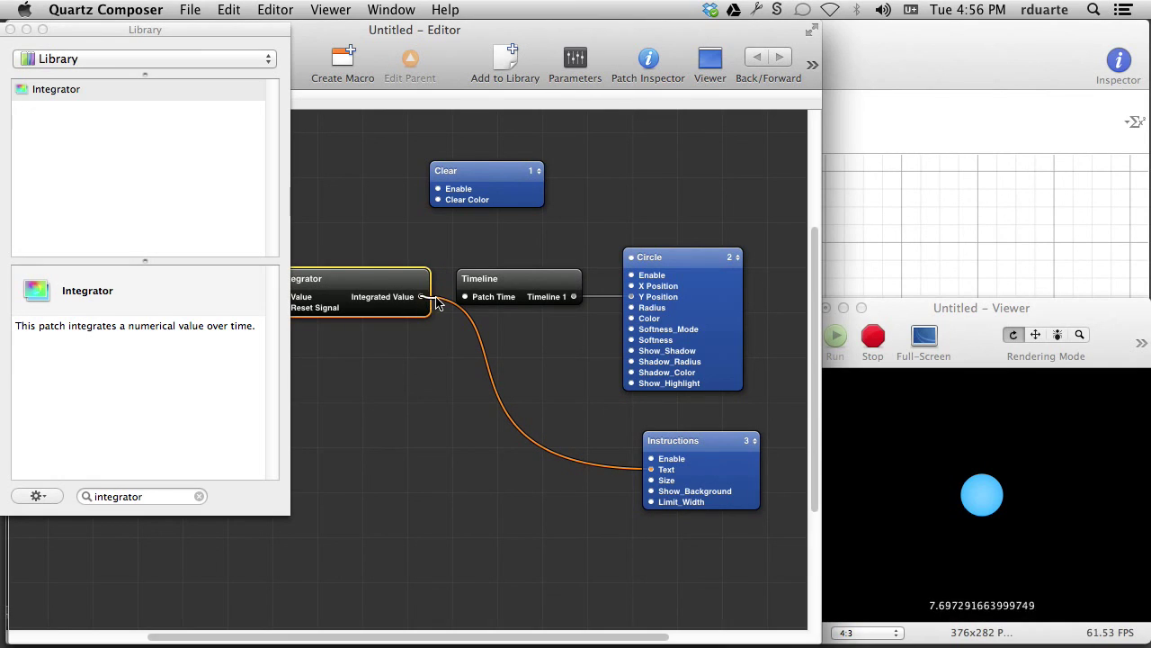
click(875, 338)
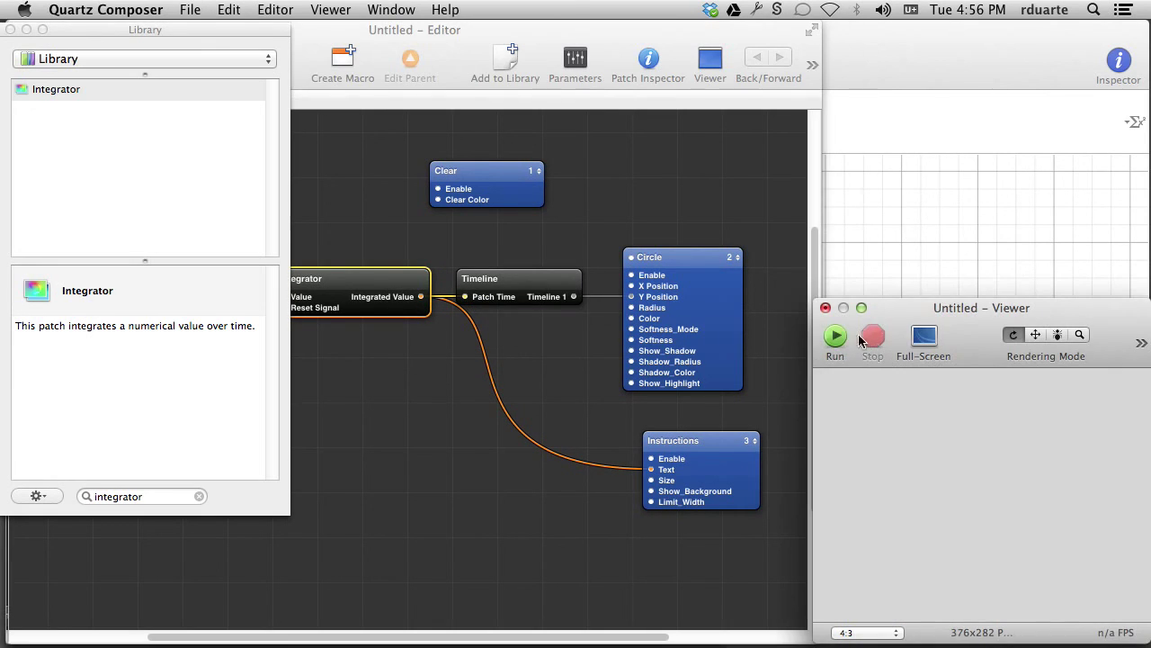
click(851, 336)
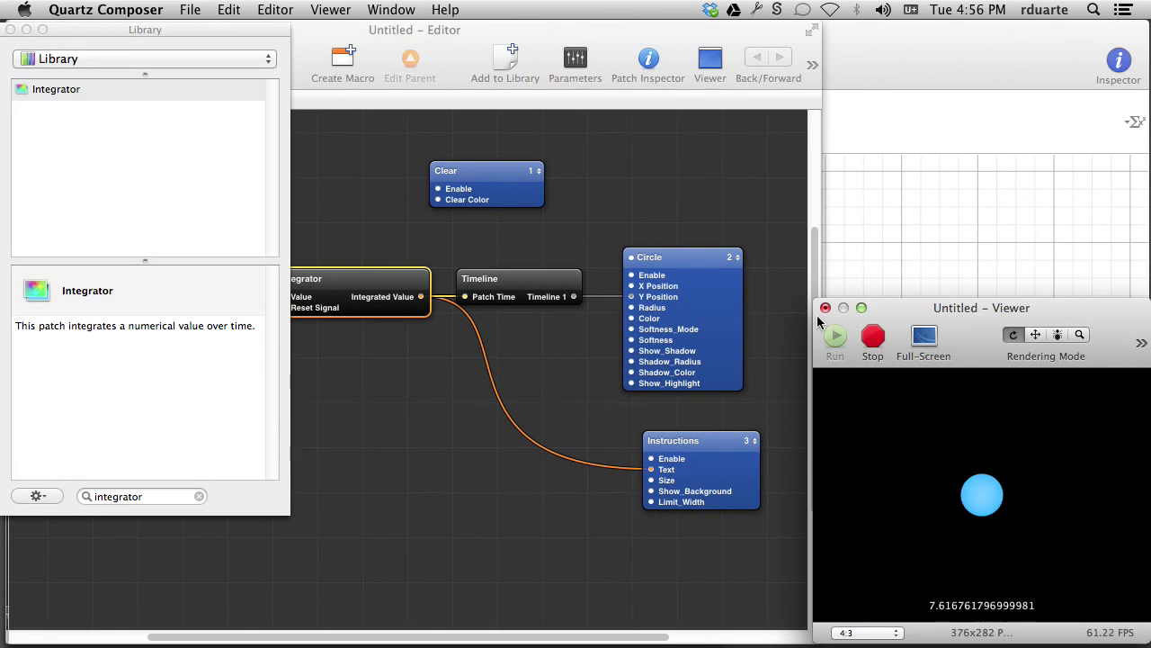
click(871, 337)
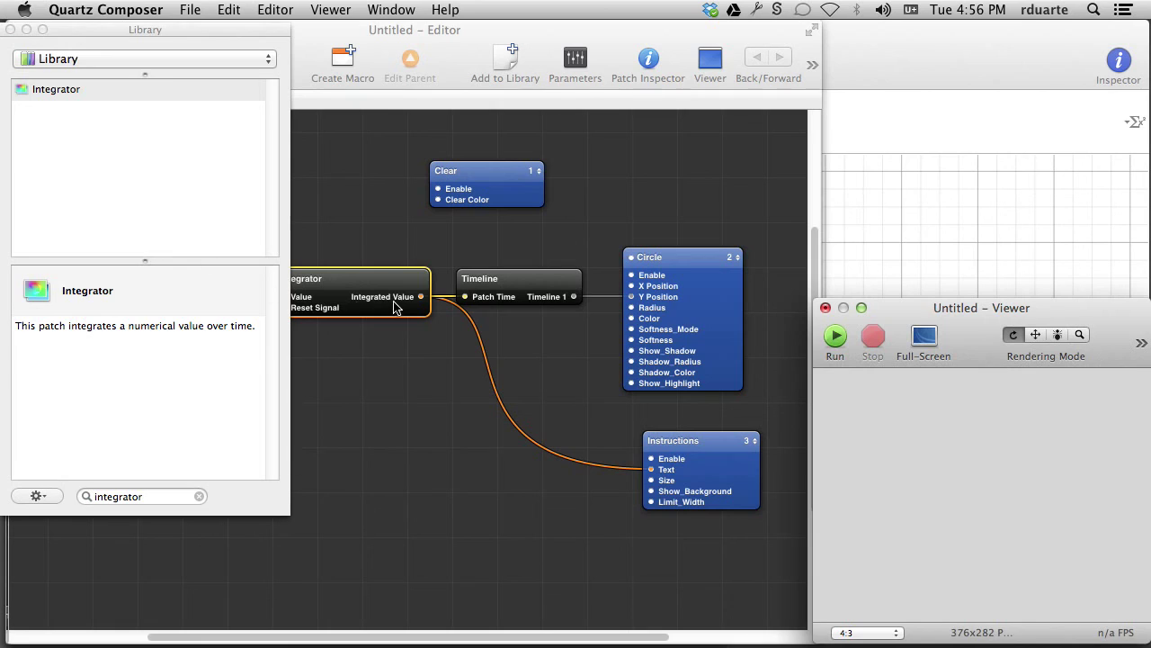
Step: Add a Mouse patch and connect its Left Button to the Integrator's Reset Signal
double_click(151, 501)
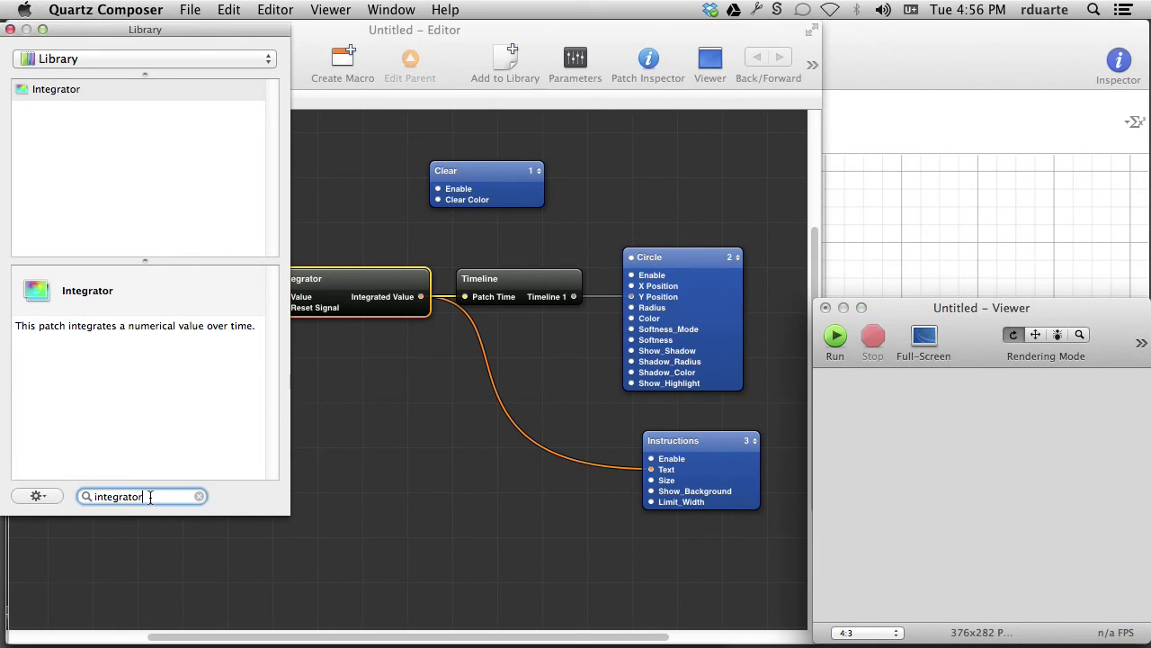
text(mouse)
key(Return)
click(11, 30)
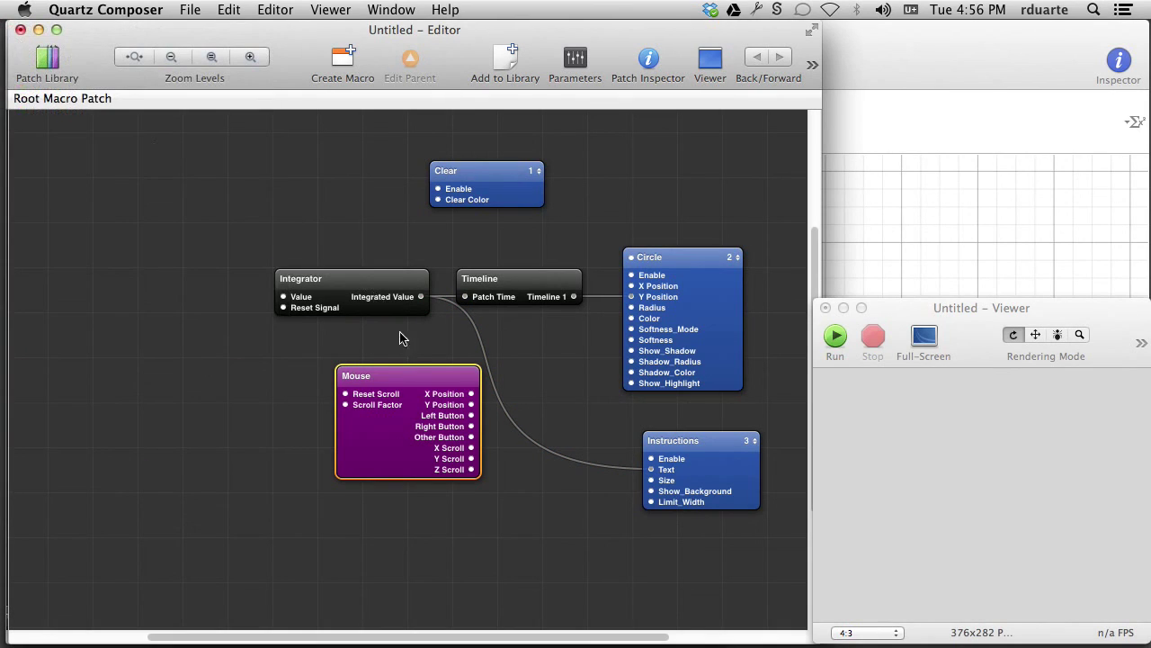
drag(395, 378, 146, 272)
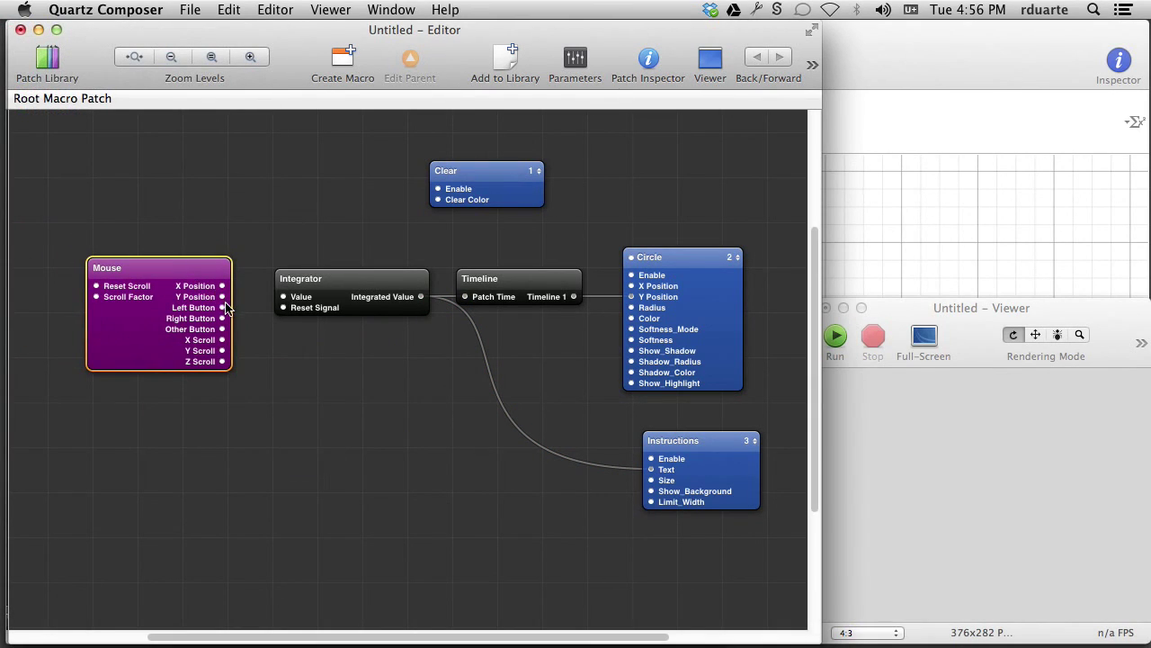
drag(241, 309, 284, 309)
Step: Run the composition, click in the preview repeatedly to test the reset, then stop it
click(836, 336)
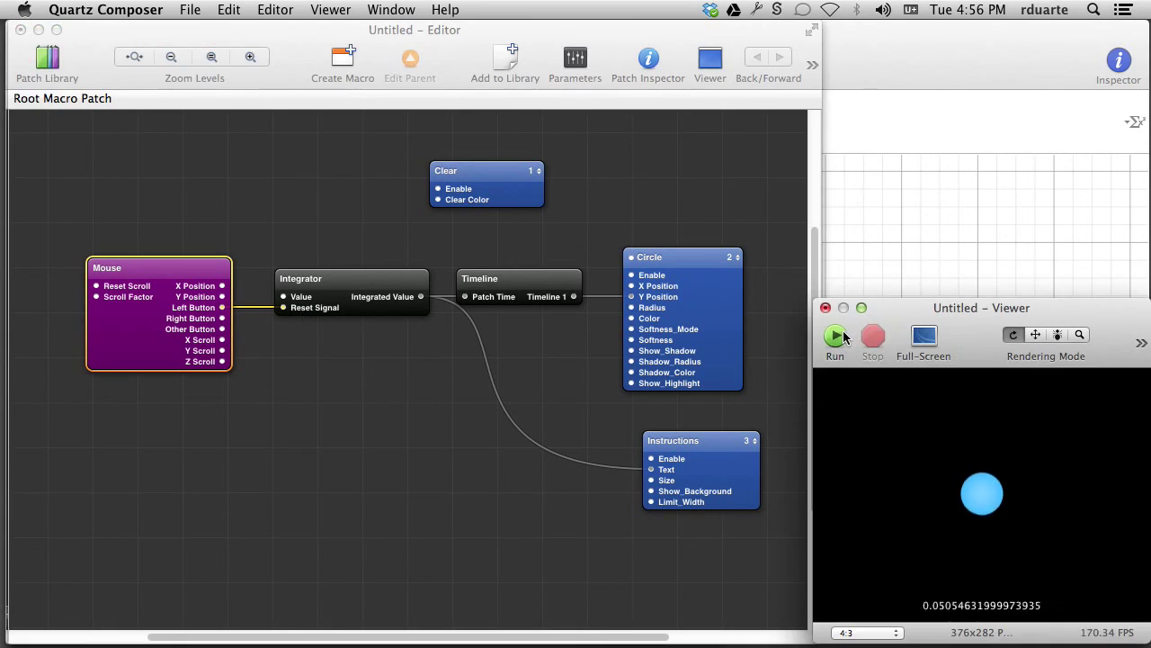
click(1020, 530)
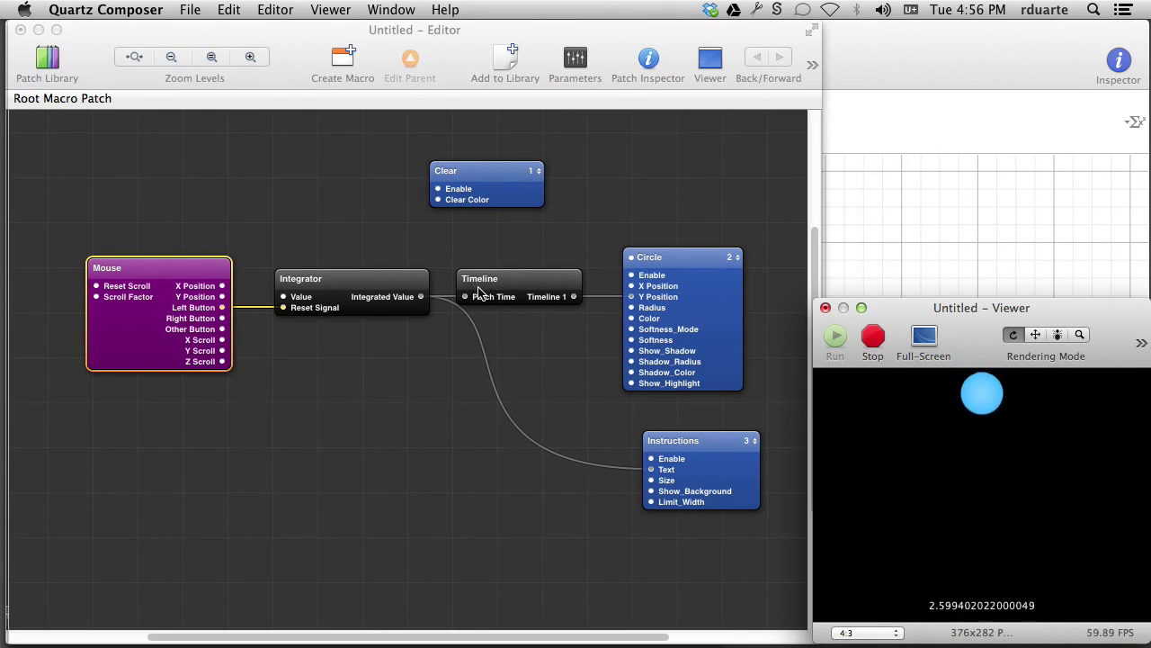
click(1023, 530)
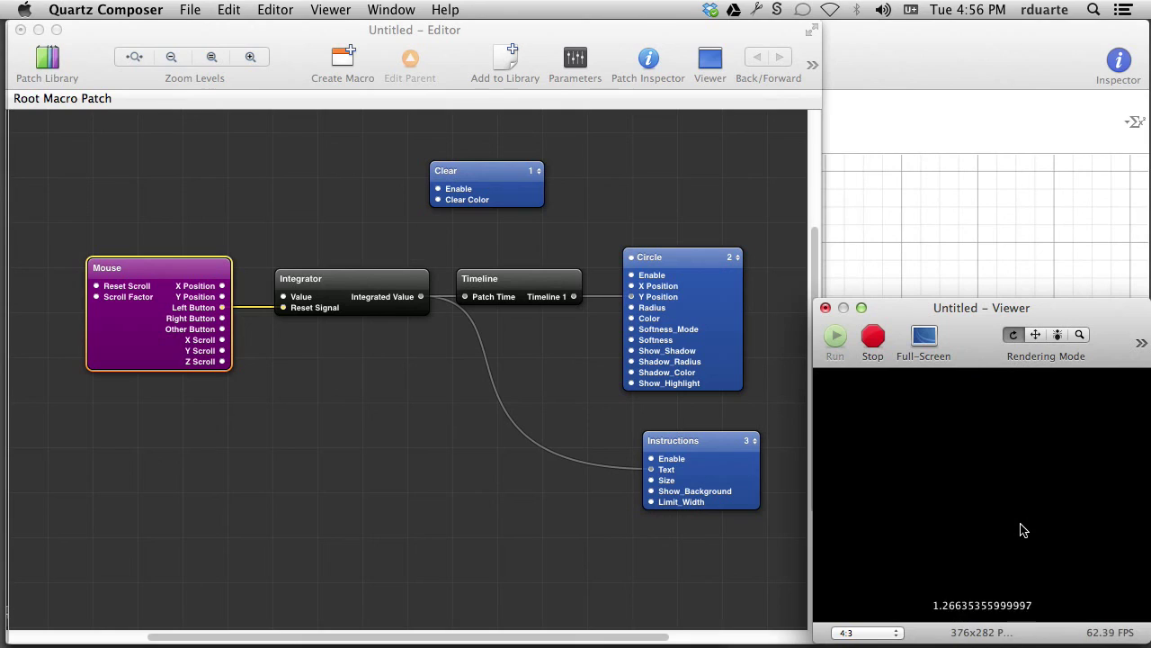
click(1023, 529)
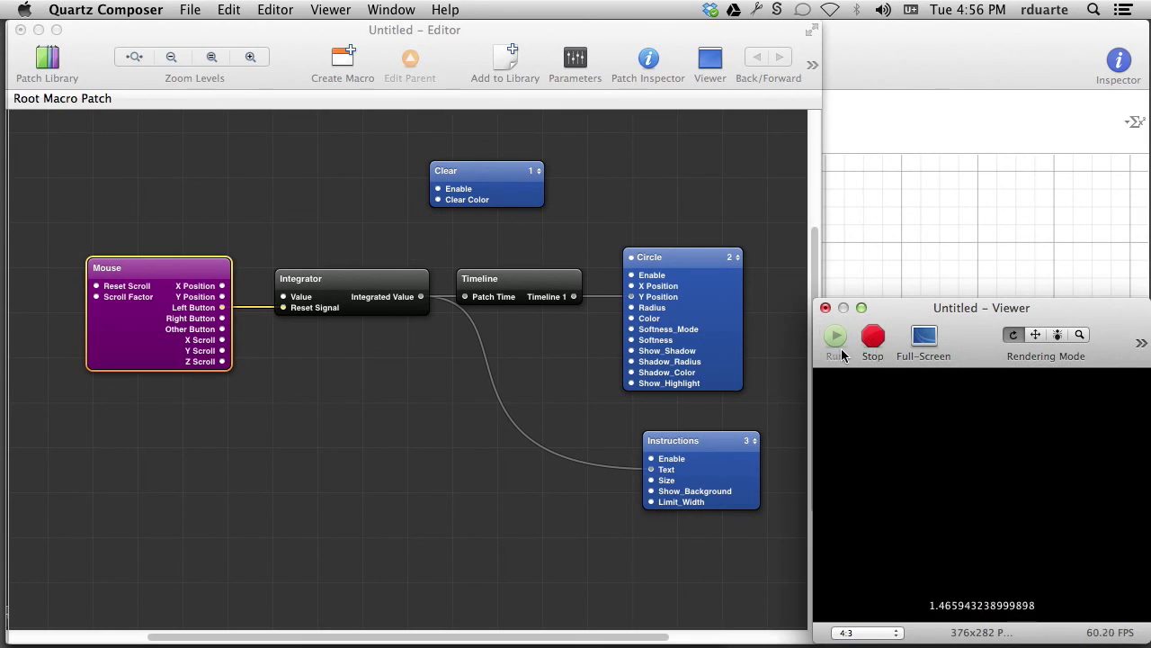
click(984, 556)
click(985, 555)
click(399, 290)
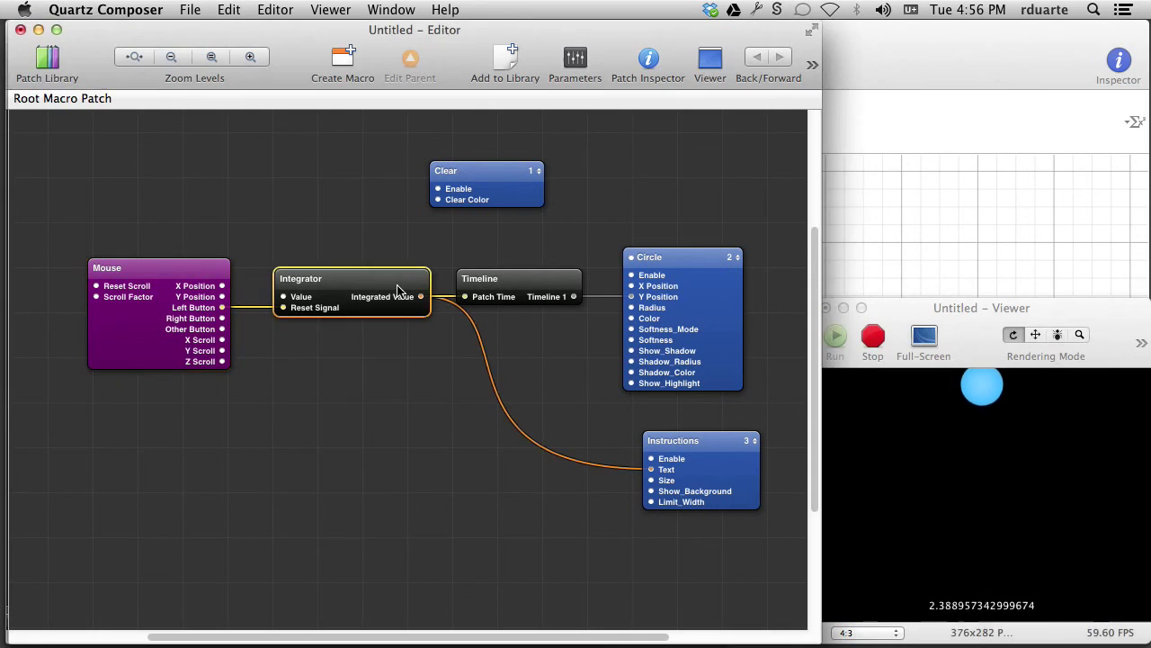
drag(398, 290, 384, 289)
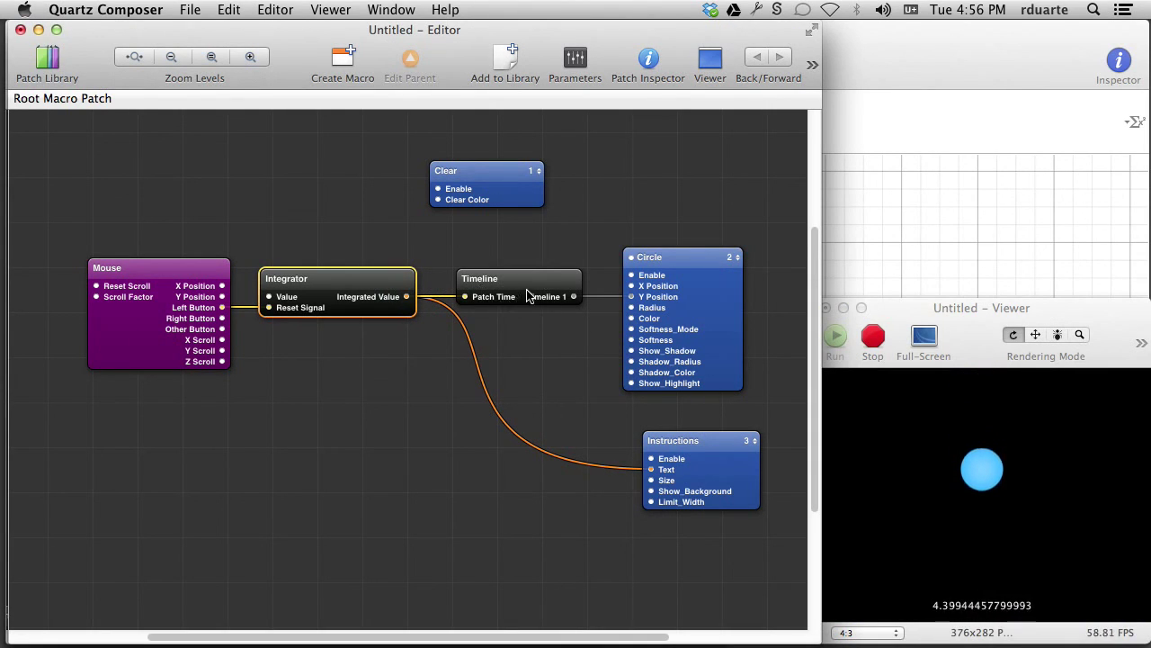
click(926, 527)
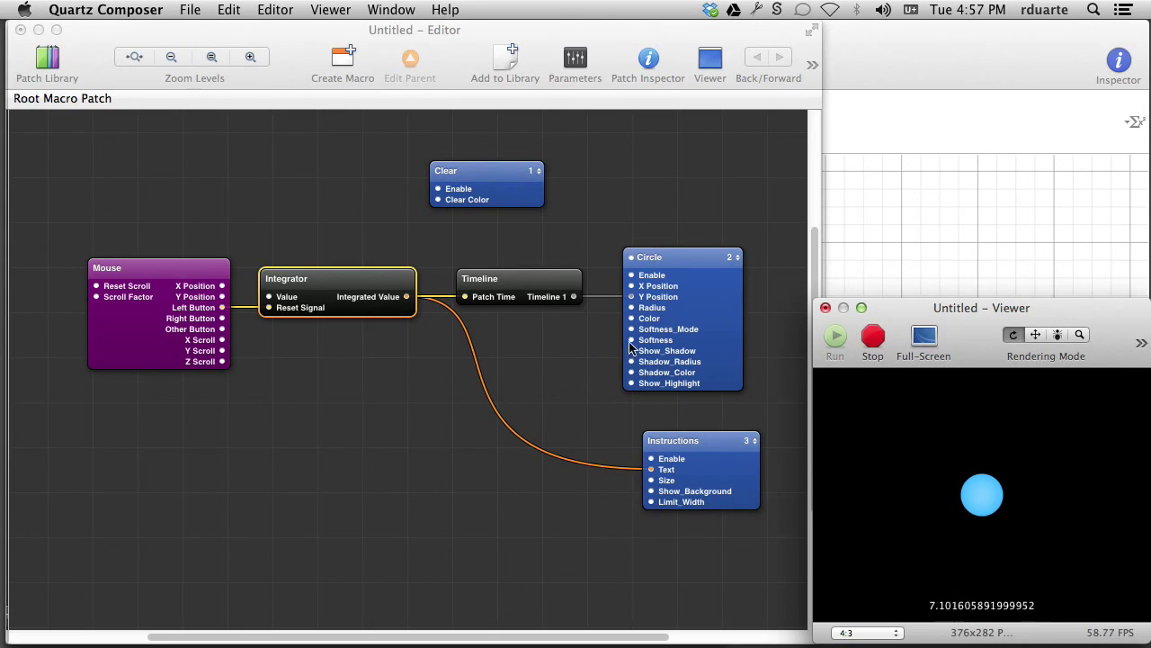
click(1028, 501)
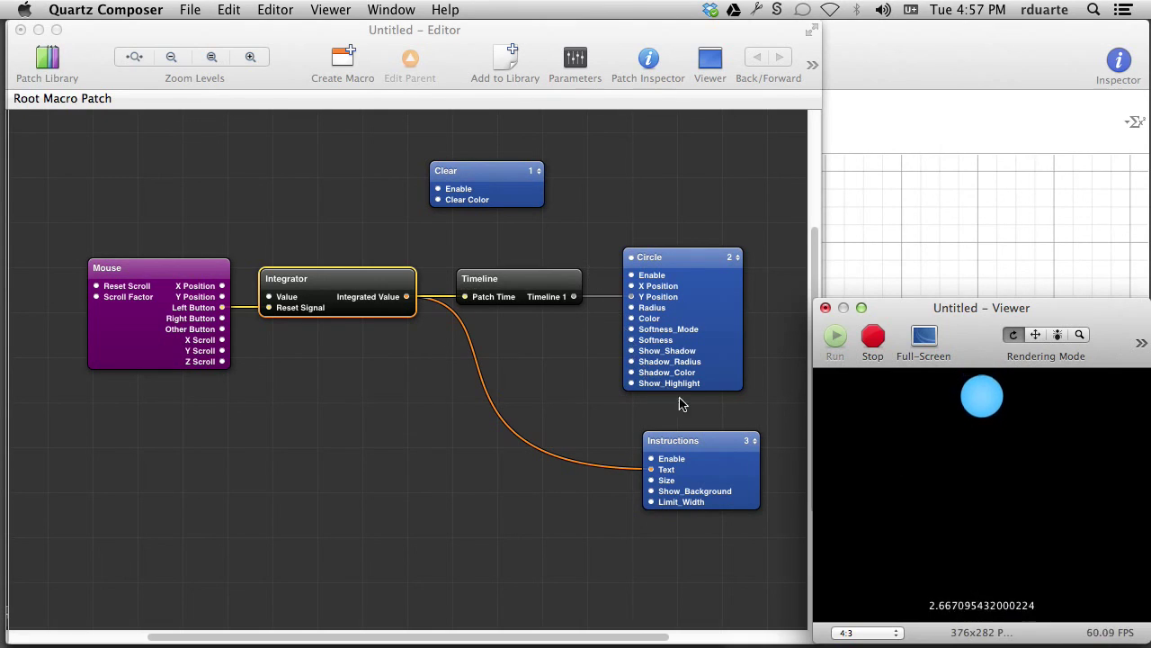
click(865, 339)
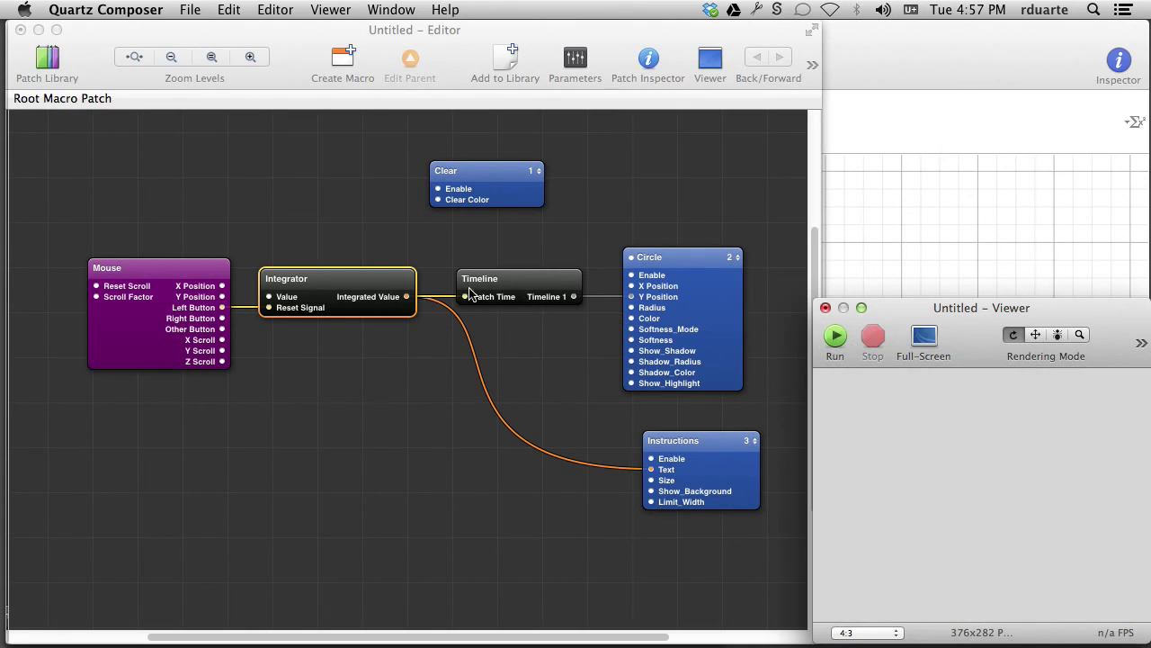
Step: Bring up the ballbounce.qtz Viewer and rearrange its windows and the Timeline and Circle patches
click(541, 376)
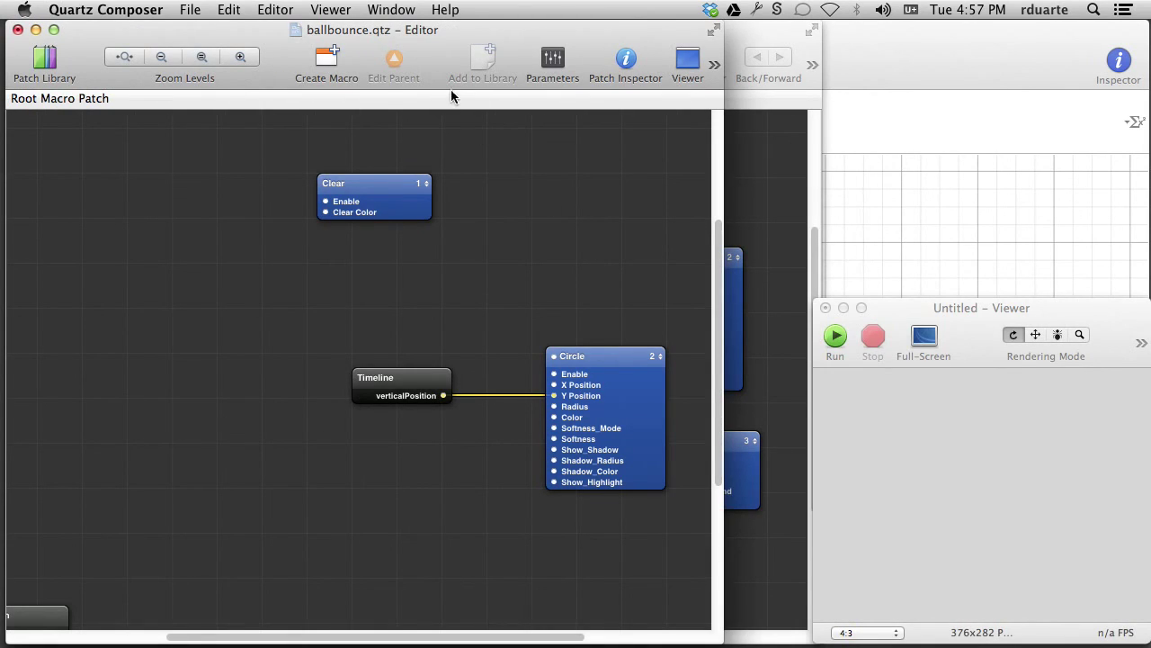
click(391, 9)
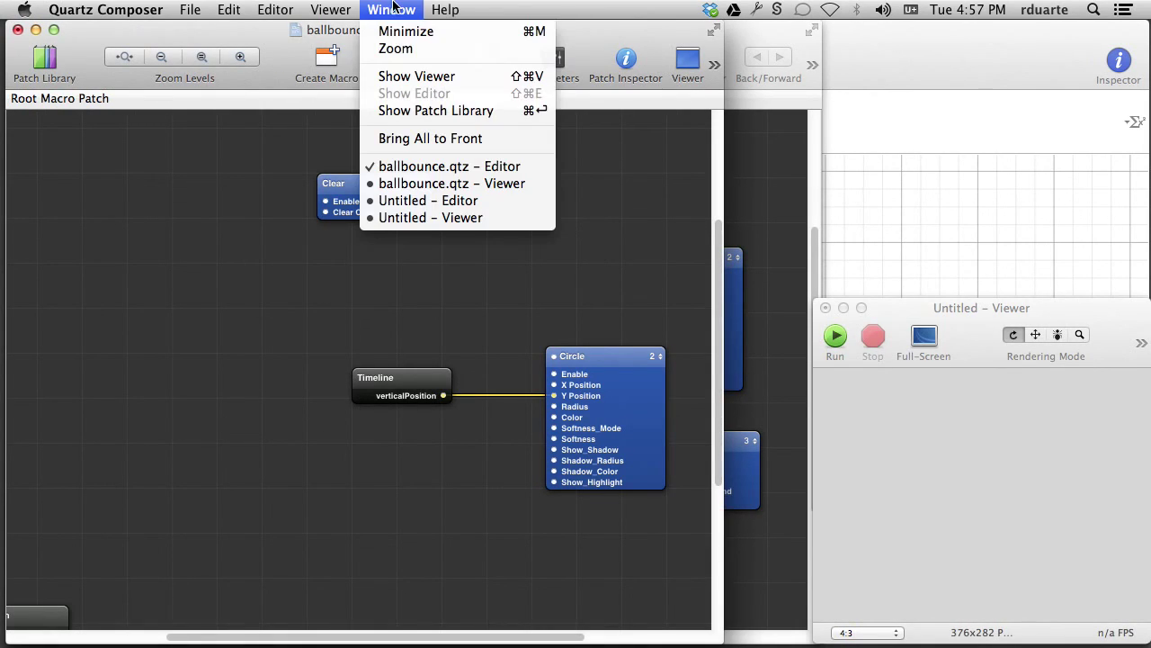
click(459, 184)
drag(547, 190, 997, 189)
drag(419, 338, 527, 376)
click(670, 397)
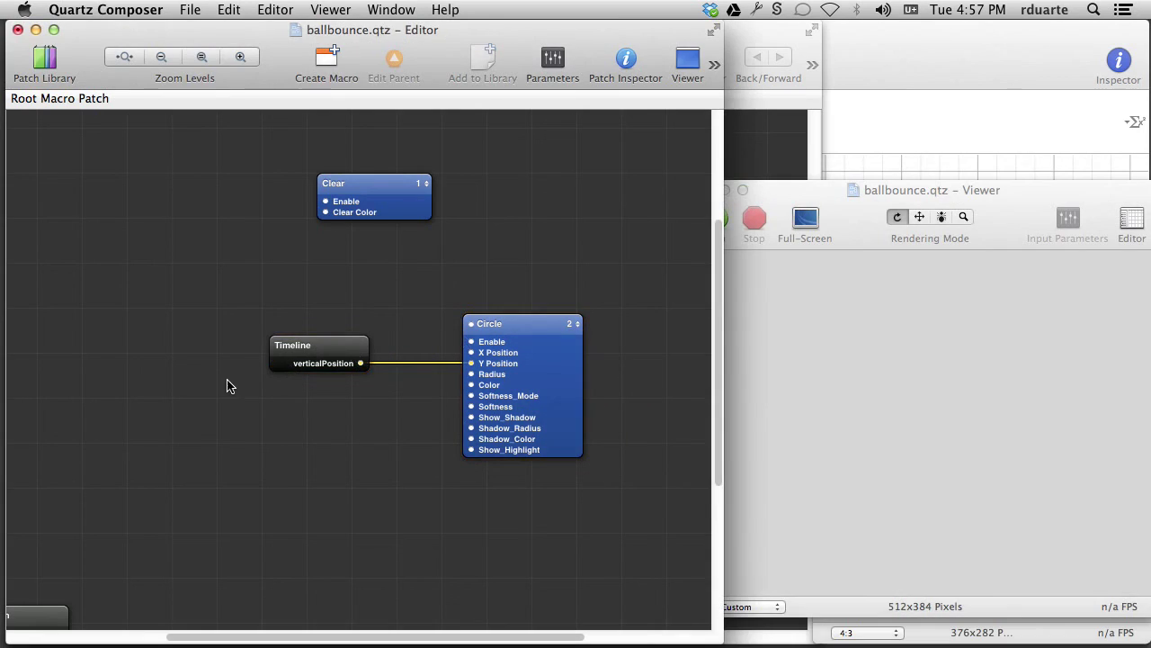
Step: Review the Timeline's verticalPosition curve maximised with all keyframes fitted, then close the editor
click(336, 368)
double_click(333, 355)
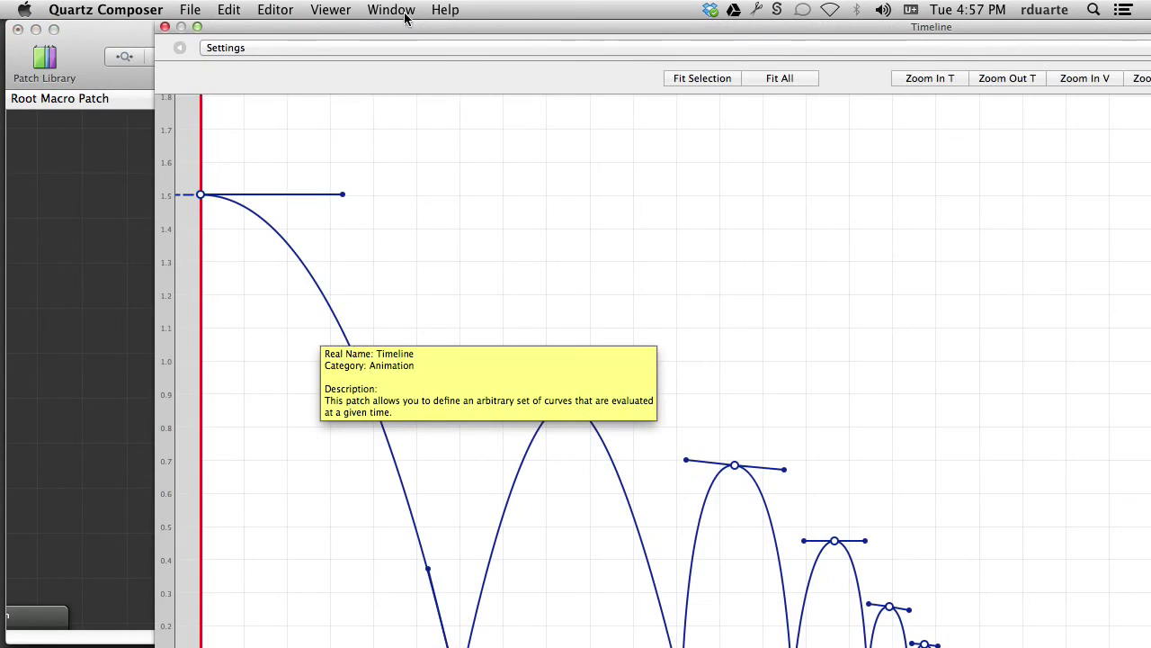
drag(421, 27, 288, 36)
click(64, 30)
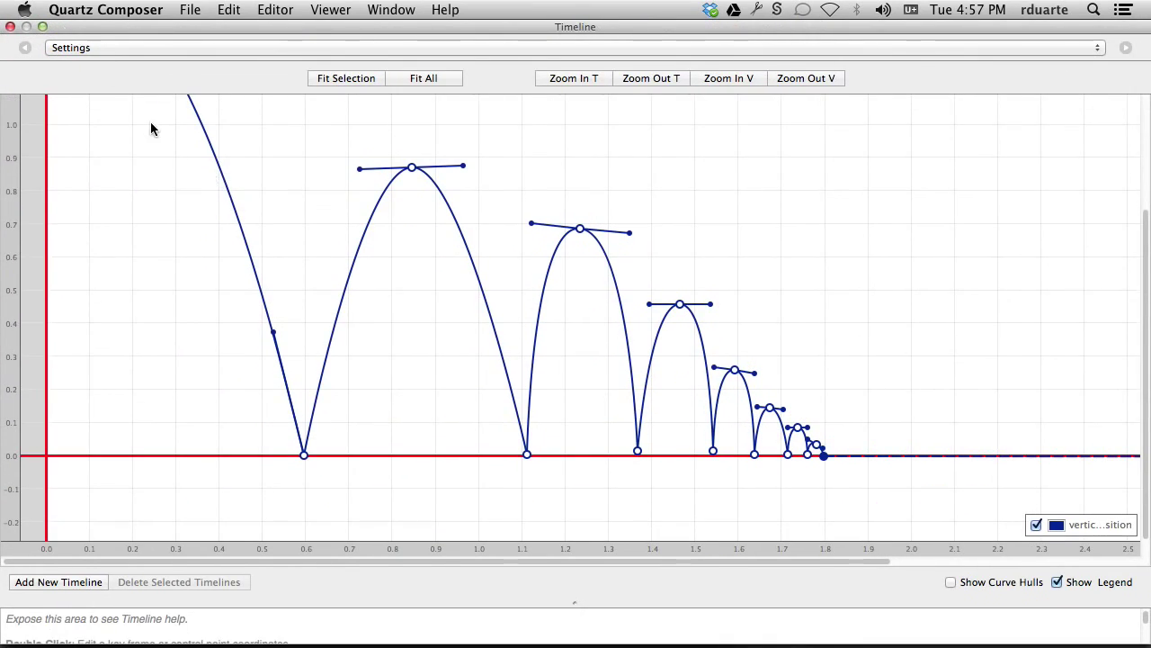
scroll(244, 167, up, 3)
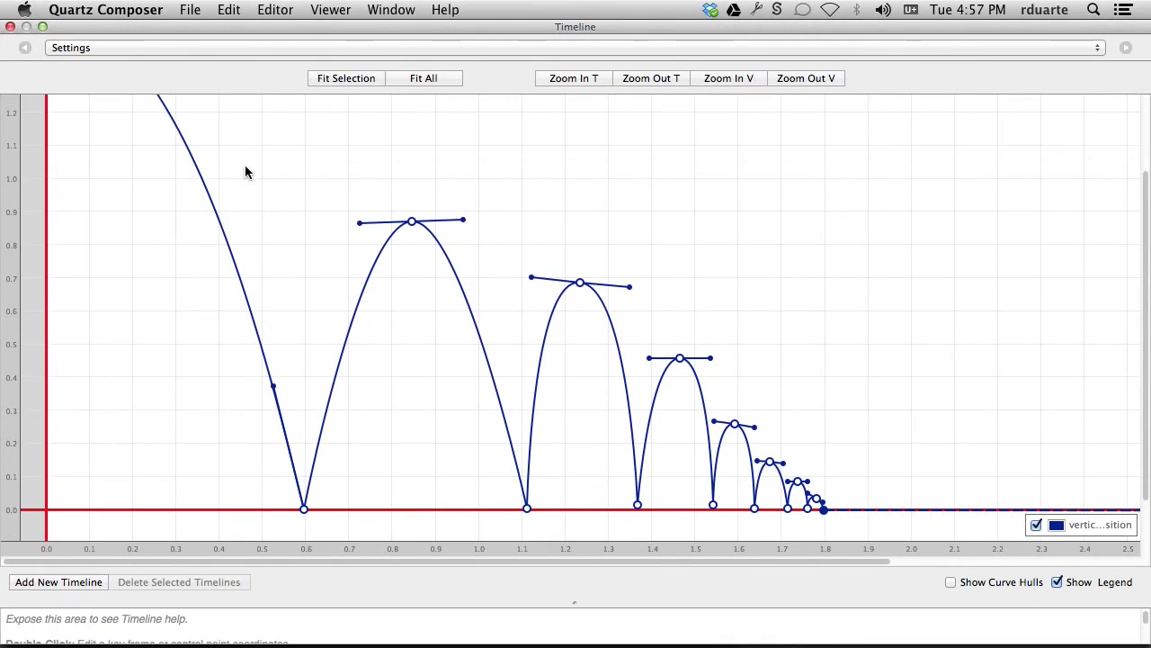
click(412, 80)
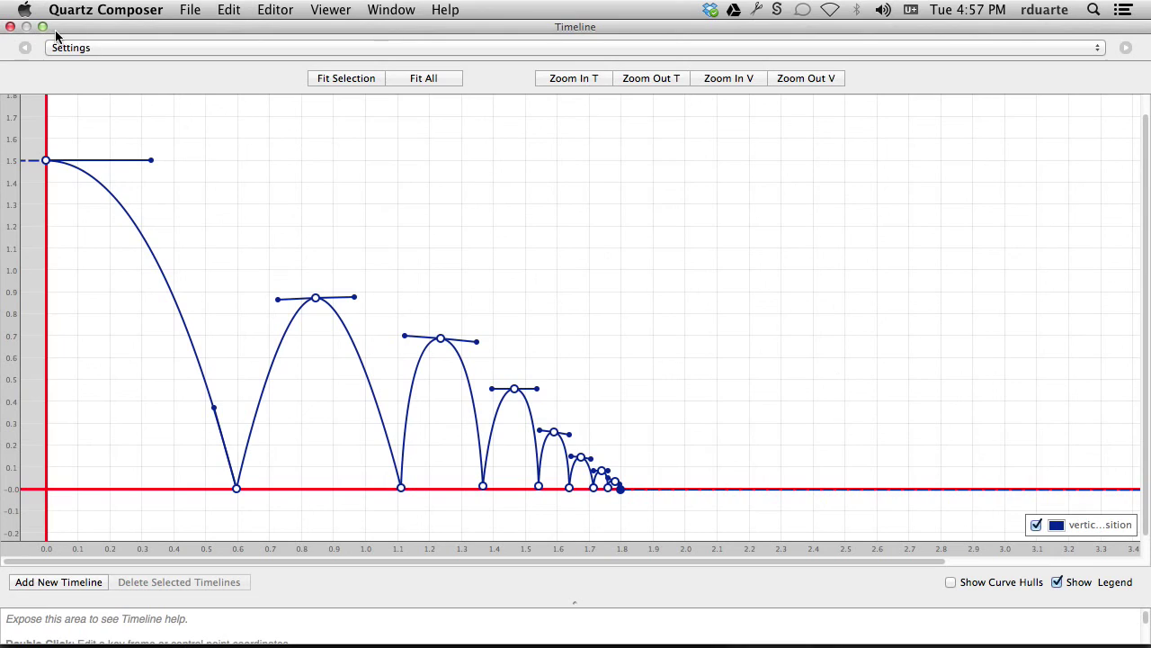
click(9, 27)
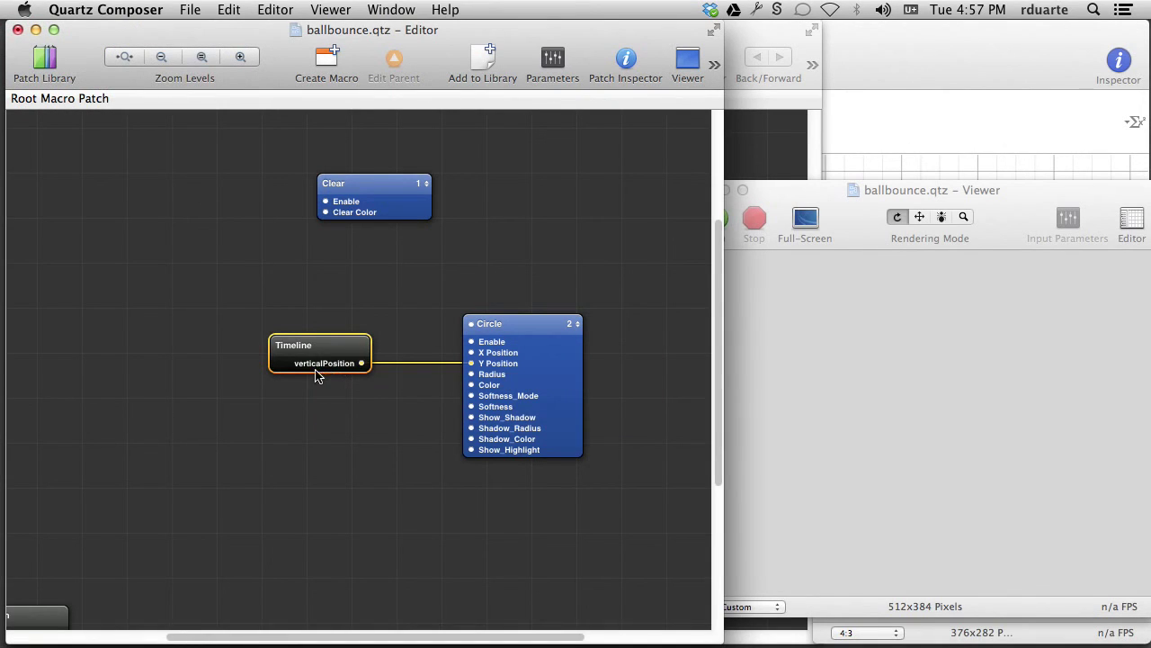
Step: Add a timeline curve named 'second' with keyframes low near 0.3, high near 0.65, low at 2.0
double_click(338, 369)
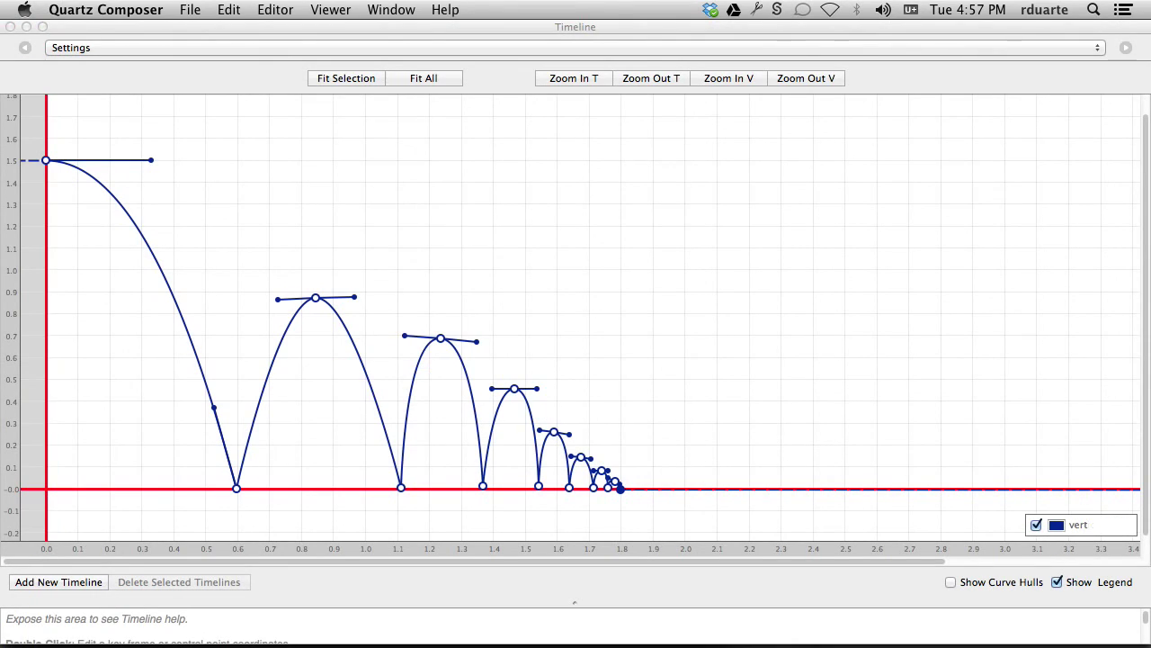
click(10, 27)
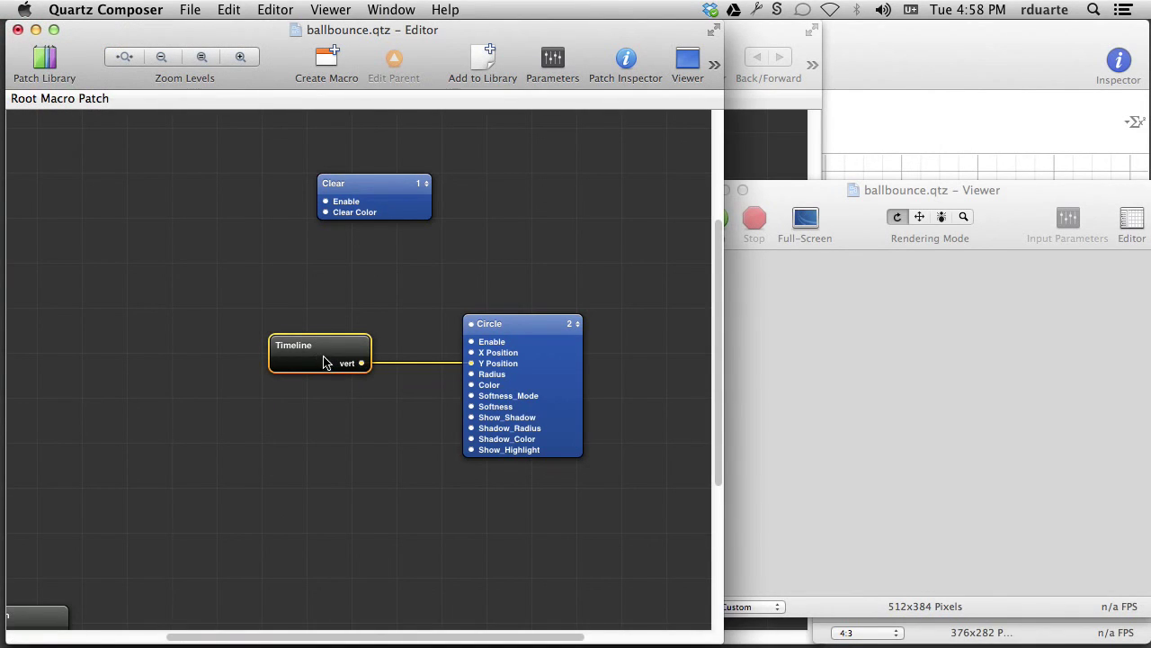
double_click(322, 358)
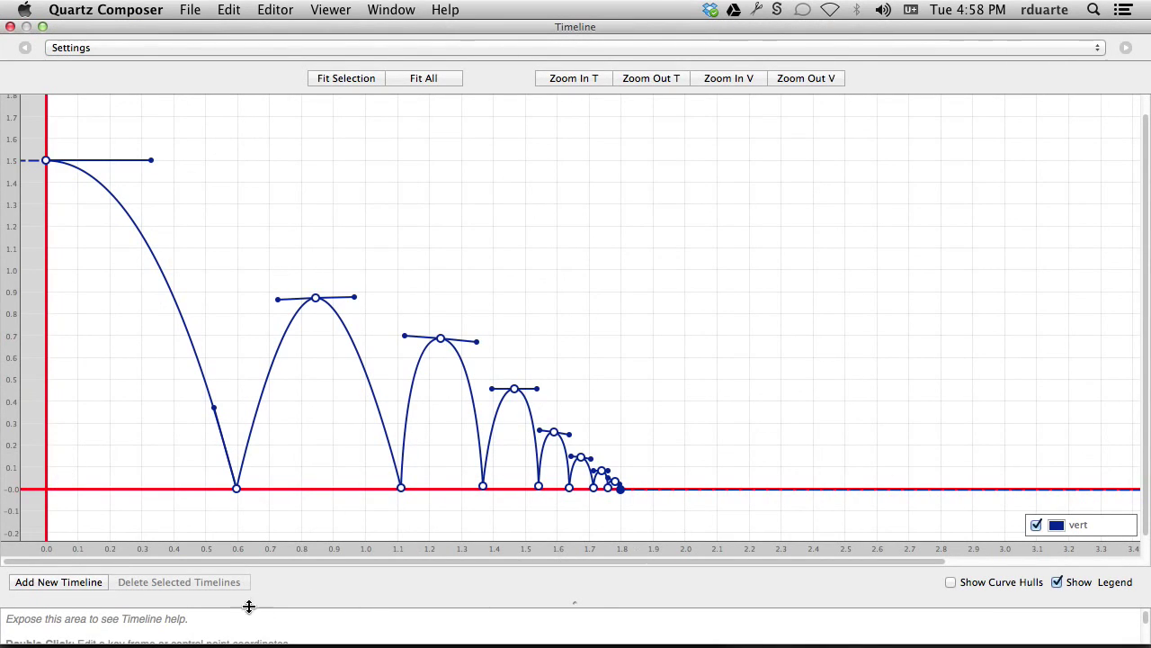
click(55, 589)
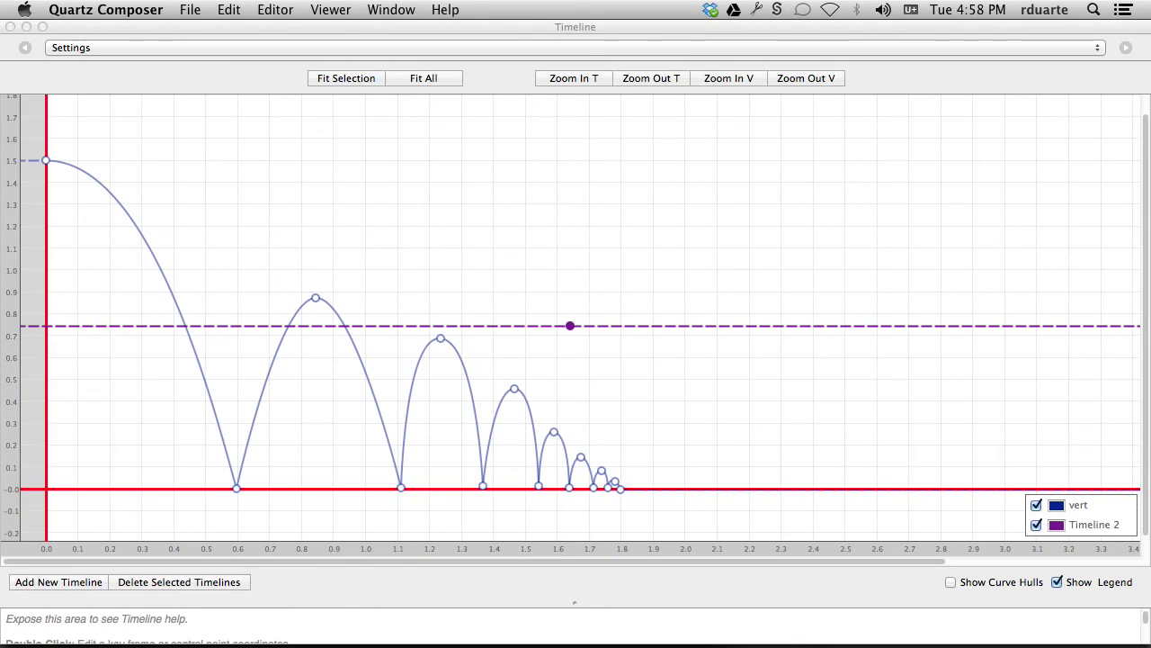
key(Return)
drag(114, 325, 141, 484)
drag(444, 379, 252, 196)
drag(627, 326, 738, 416)
Step: Close the Timeline editor and run ballbounce in its Viewer to watch the ball bounce
click(10, 26)
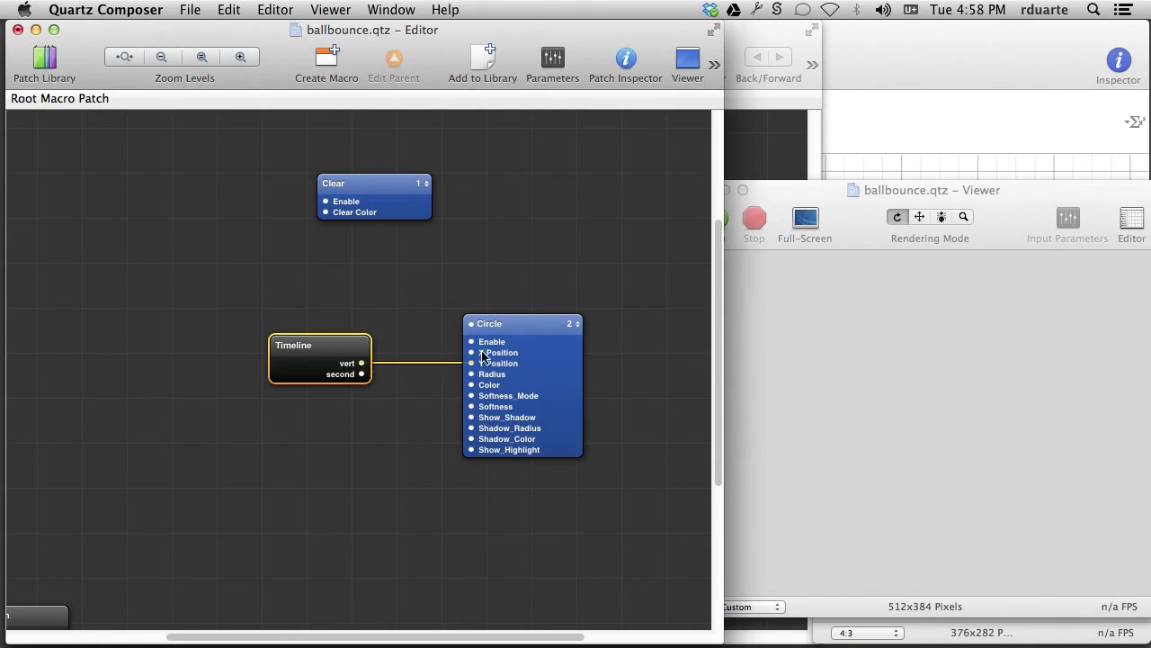
click(794, 262)
click(711, 220)
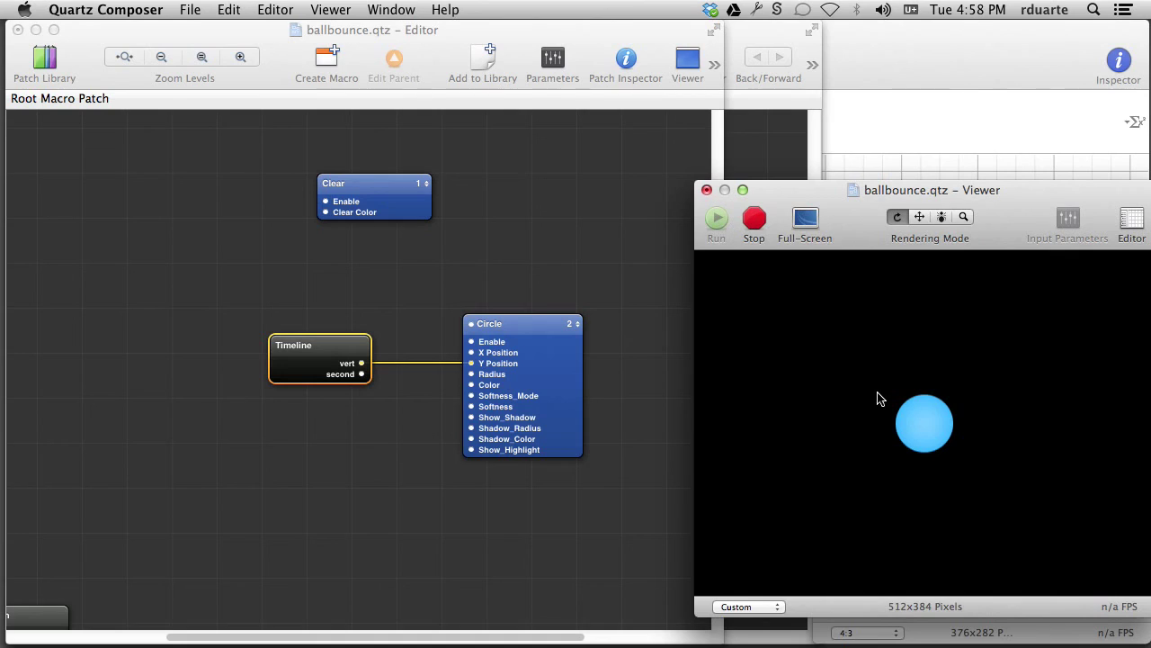
click(209, 337)
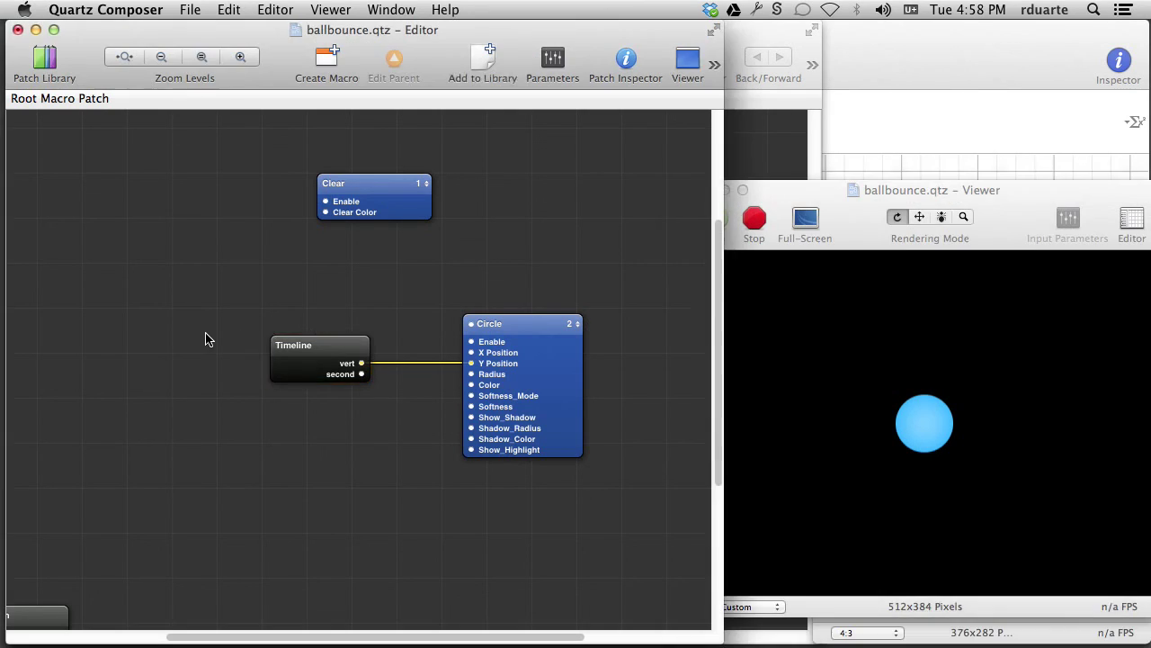
Step: Add an Interpolation patch, set Timeline's timebase to External, and wire Result into Patch Time
click(304, 348)
drag(47, 619, 216, 339)
click(318, 342)
right_click(315, 343)
mouse_move(369, 350)
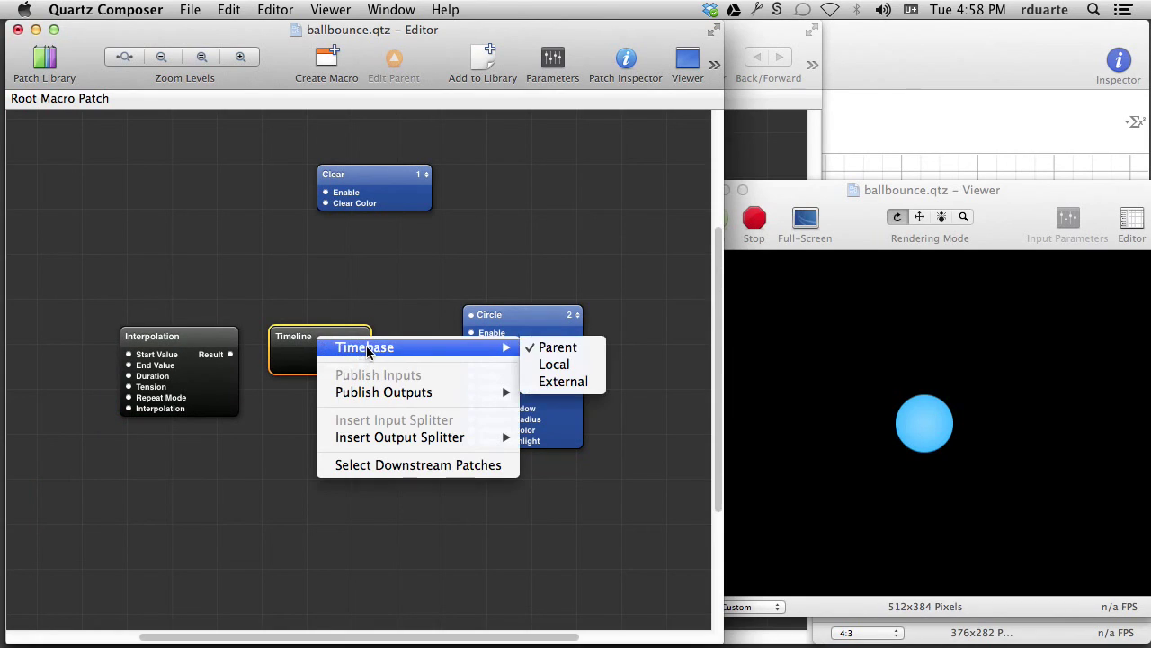
click(563, 382)
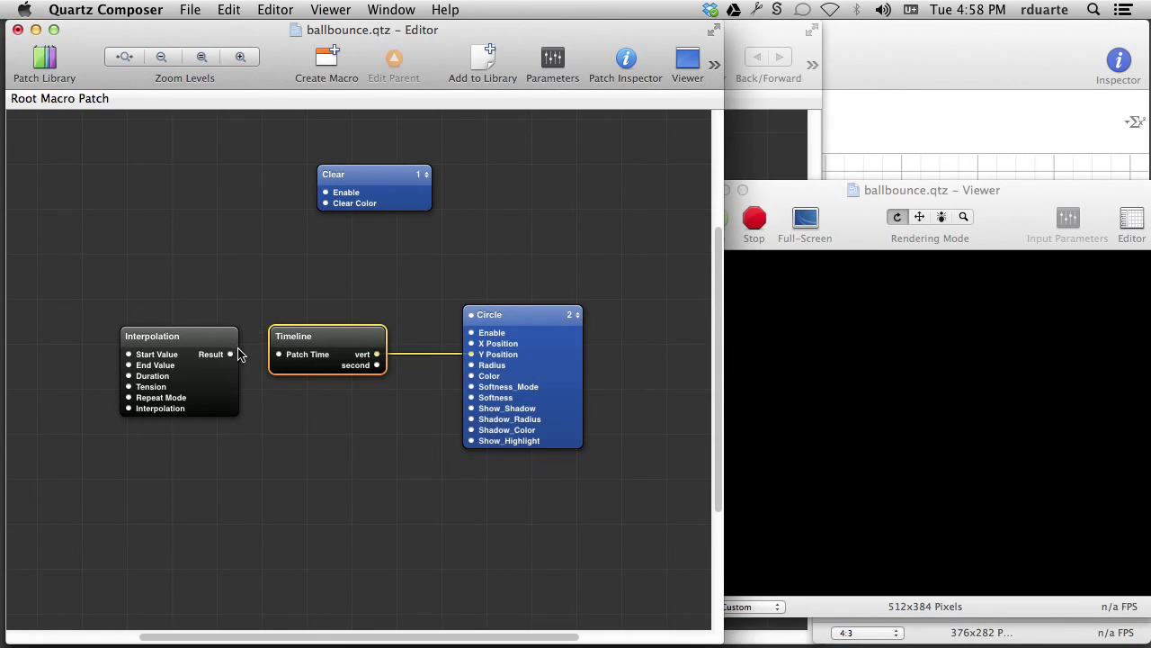
drag(231, 354, 279, 353)
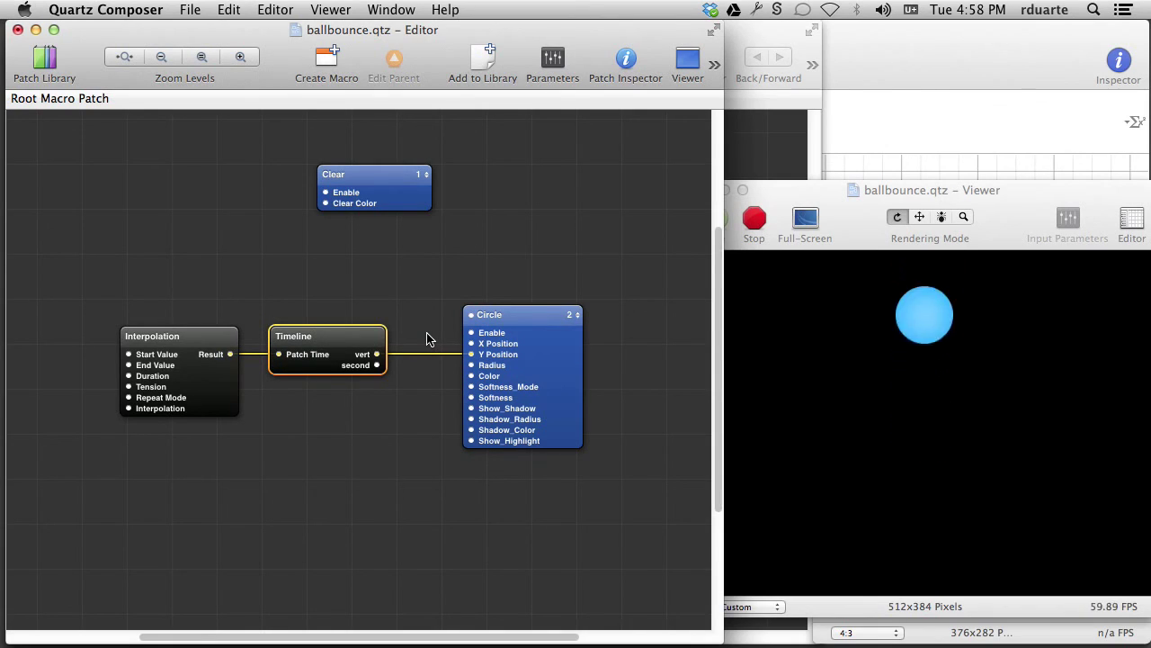
Step: Check the Interpolation's parameters (0 to 2, Duration 2, Loop), then the Circle and Timeline settings
click(187, 351)
key(super+i)
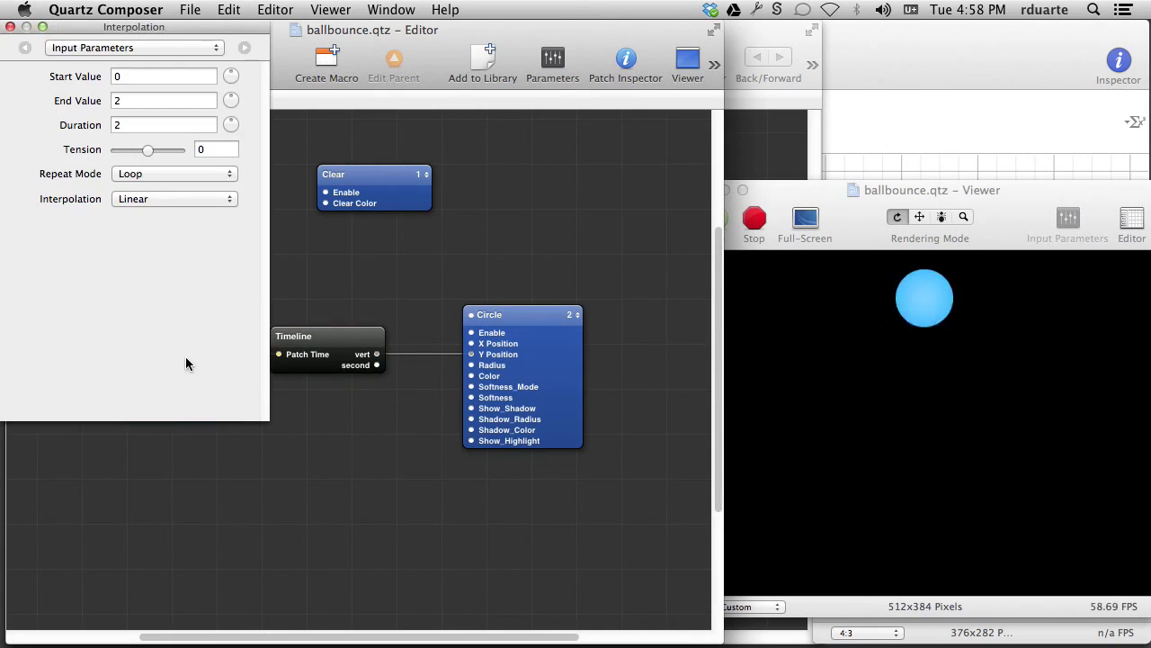
drag(112, 37, 375, 161)
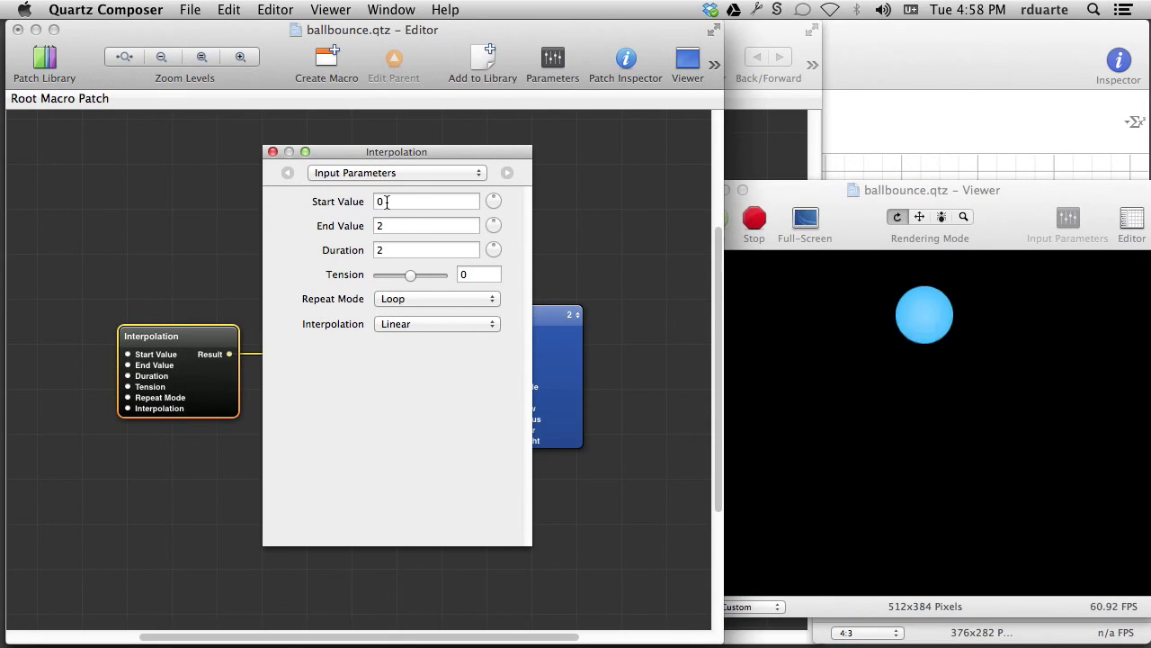
click(538, 333)
drag(436, 152, 347, 87)
click(326, 358)
key(super+2)
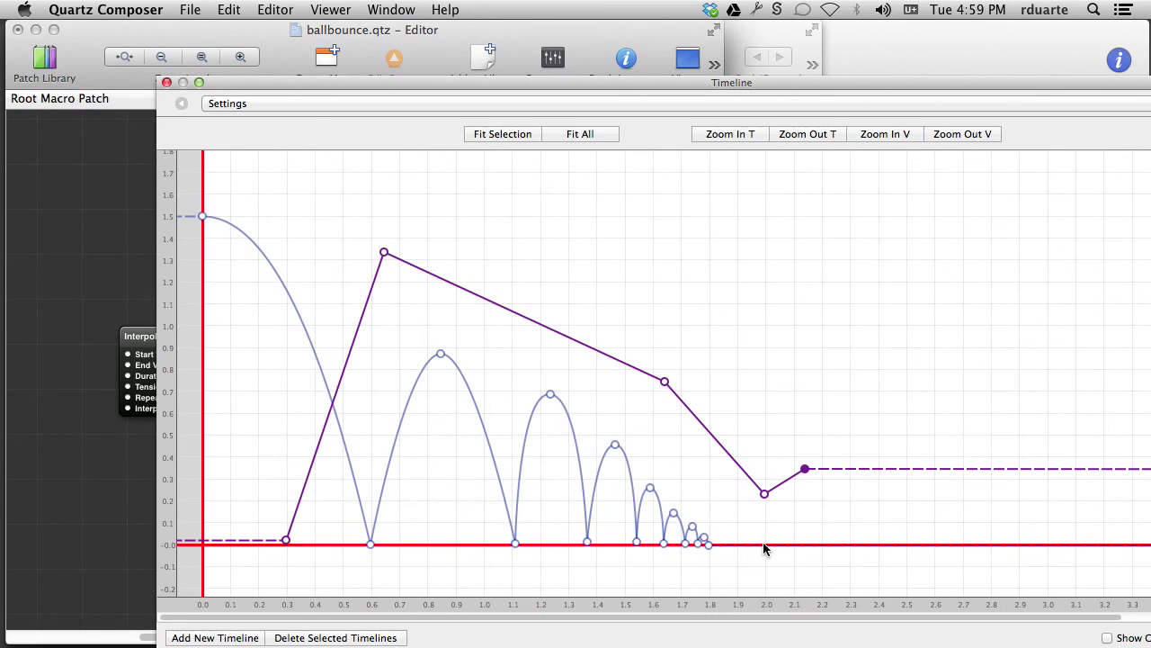
Step: Try Mirrored Loop as the Interpolation's repeat mode, revert to Loop, and reopen the Timeline editor
click(167, 83)
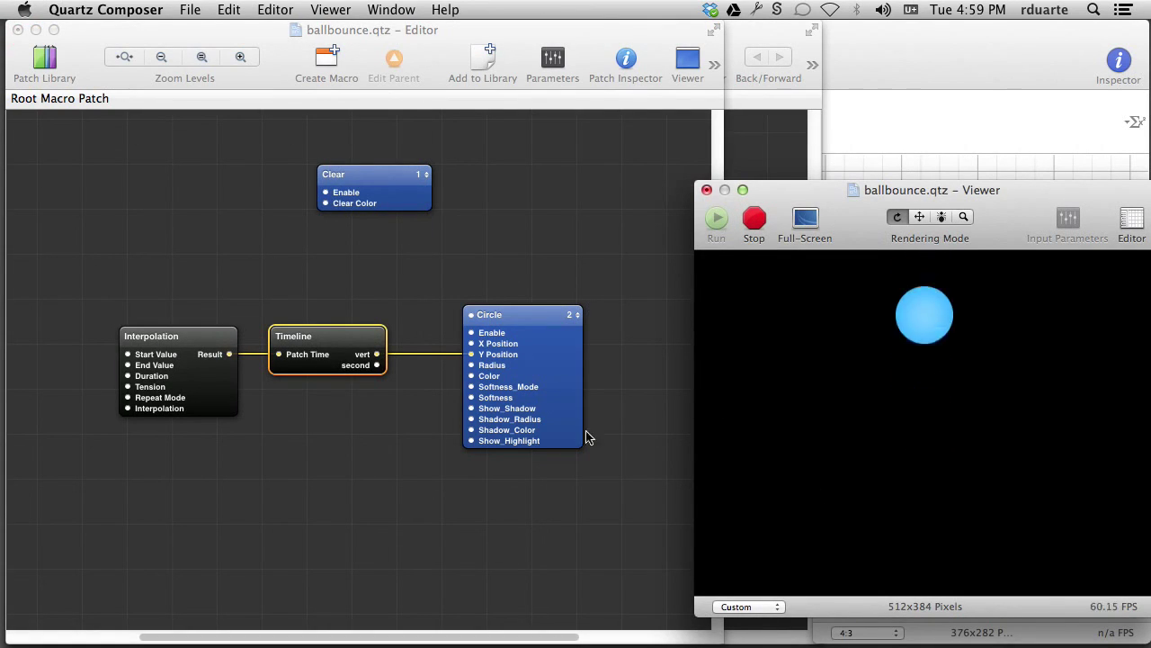
click(170, 389)
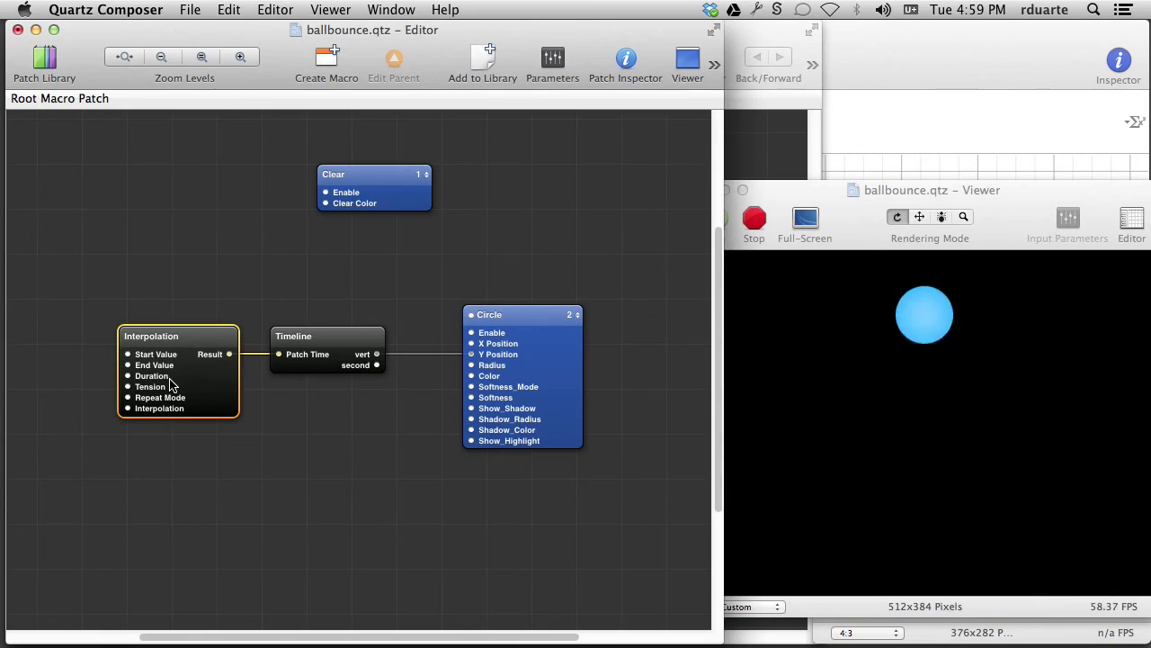
key(super+i)
click(311, 229)
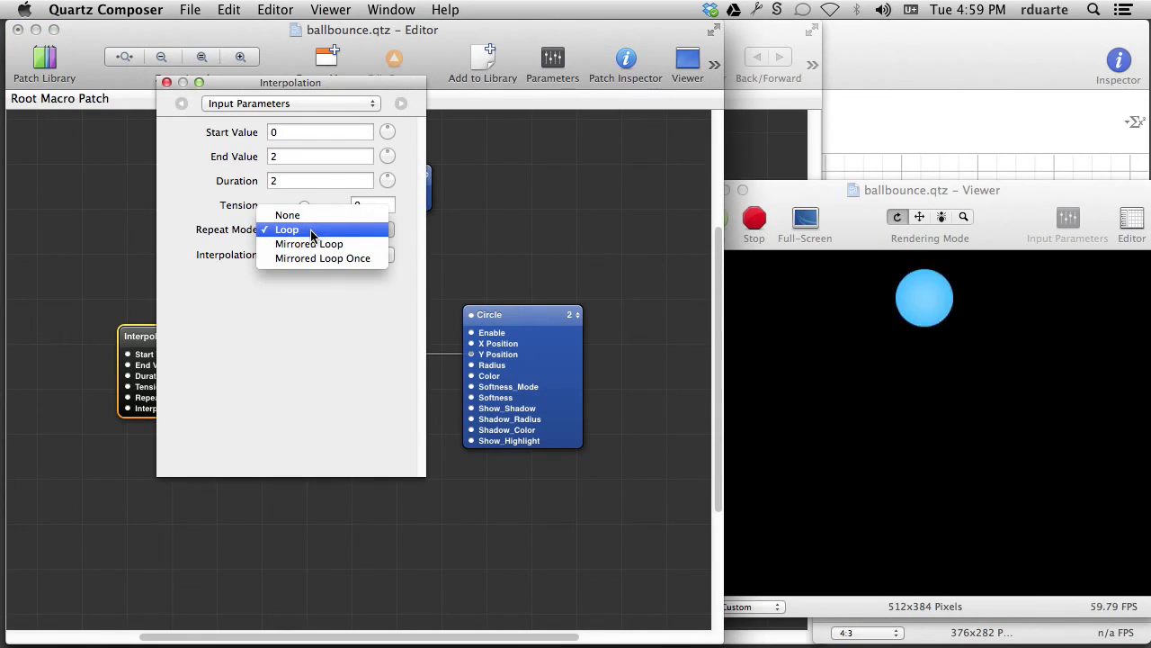
click(324, 245)
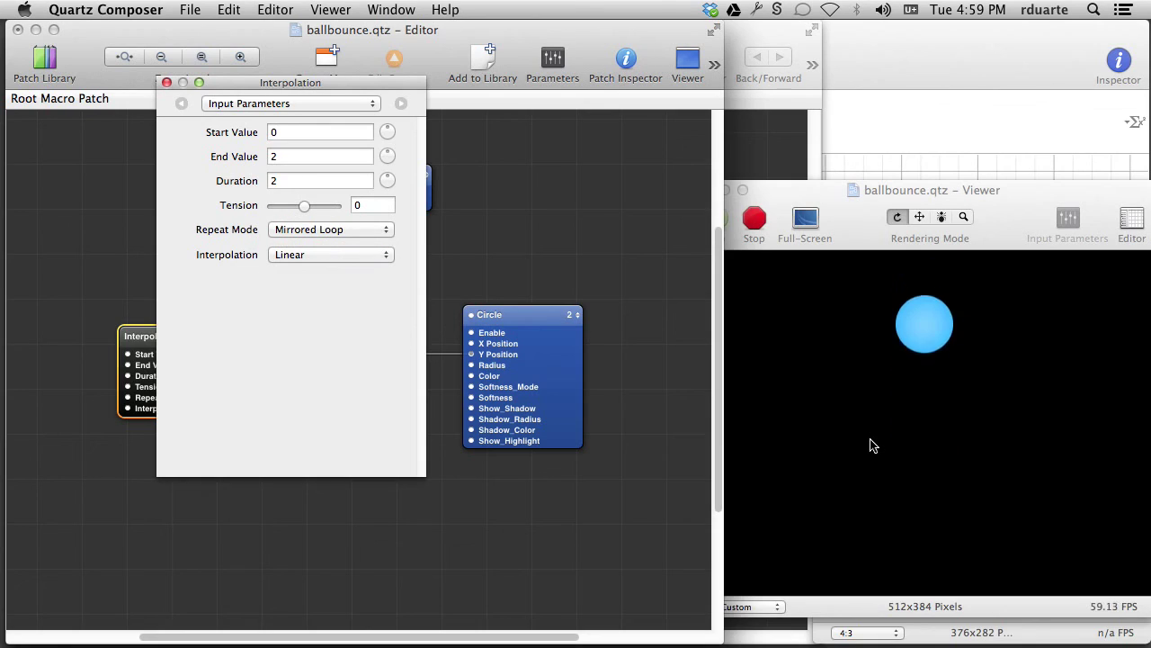
click(328, 230)
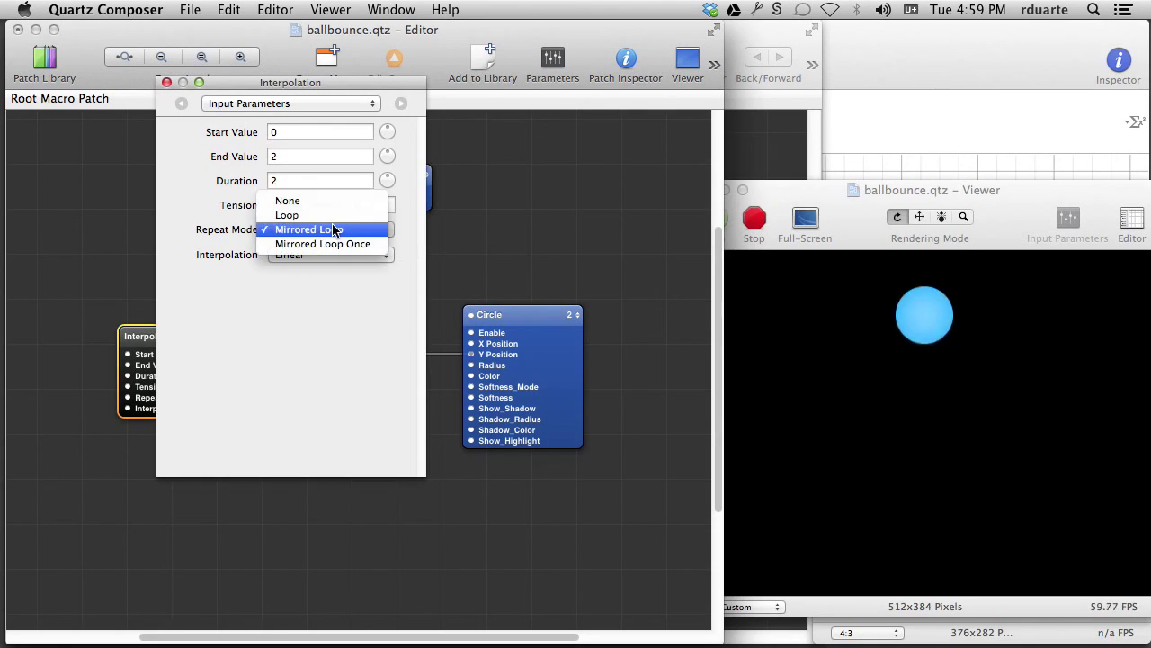
click(327, 216)
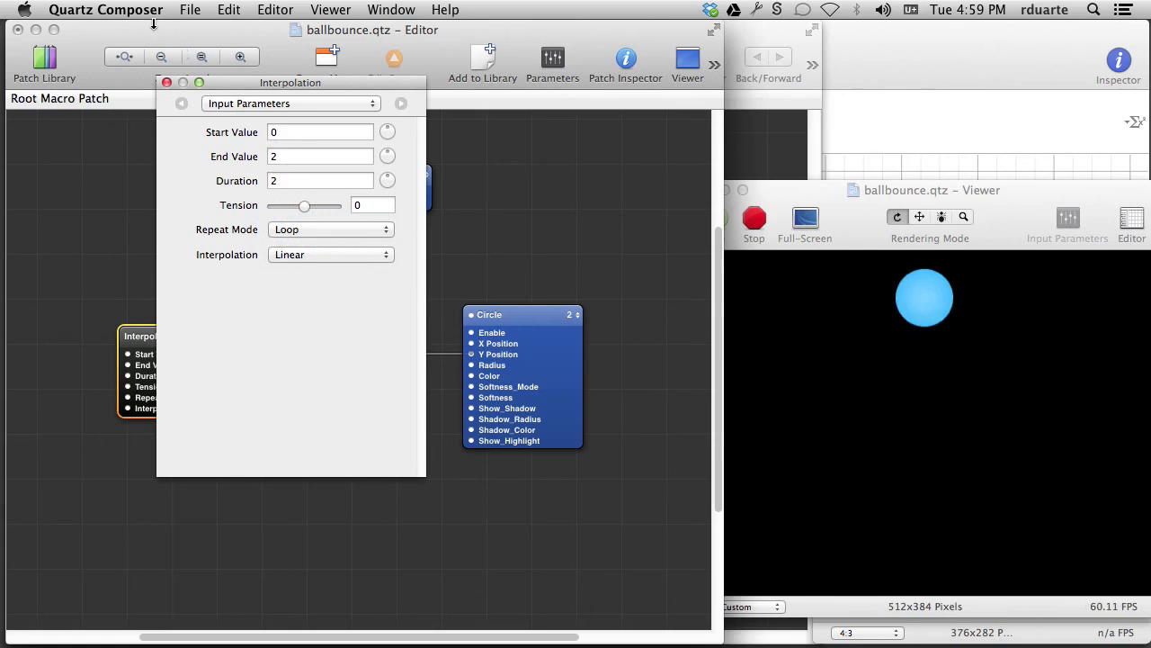
click(167, 82)
click(286, 282)
double_click(346, 360)
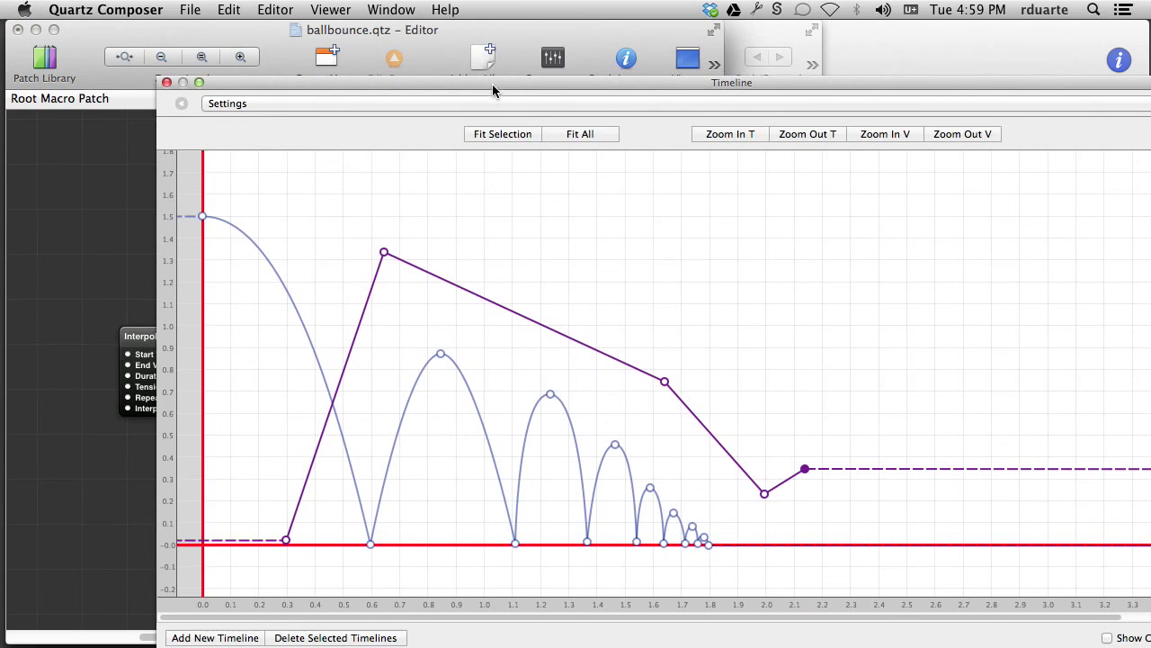
Step: Add a timeline curve x with keyframes at time 0 value 1.5 and time 1.8 value 0
drag(492, 83, 328, 42)
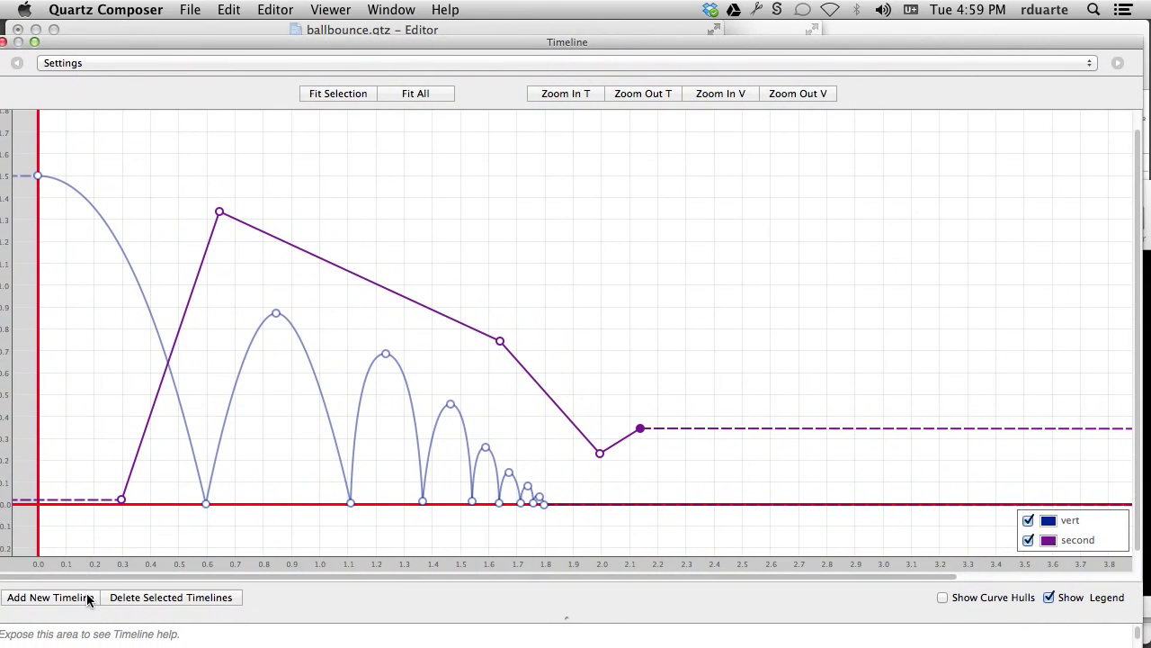
click(50, 597)
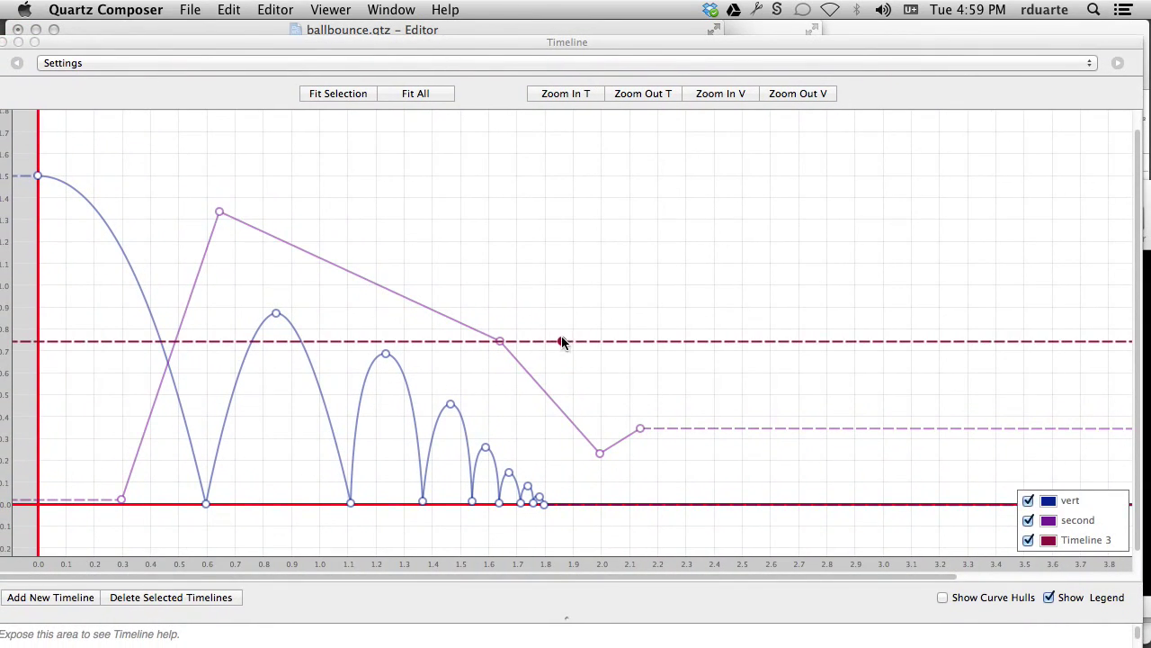
click(561, 341)
drag(565, 341, 38, 216)
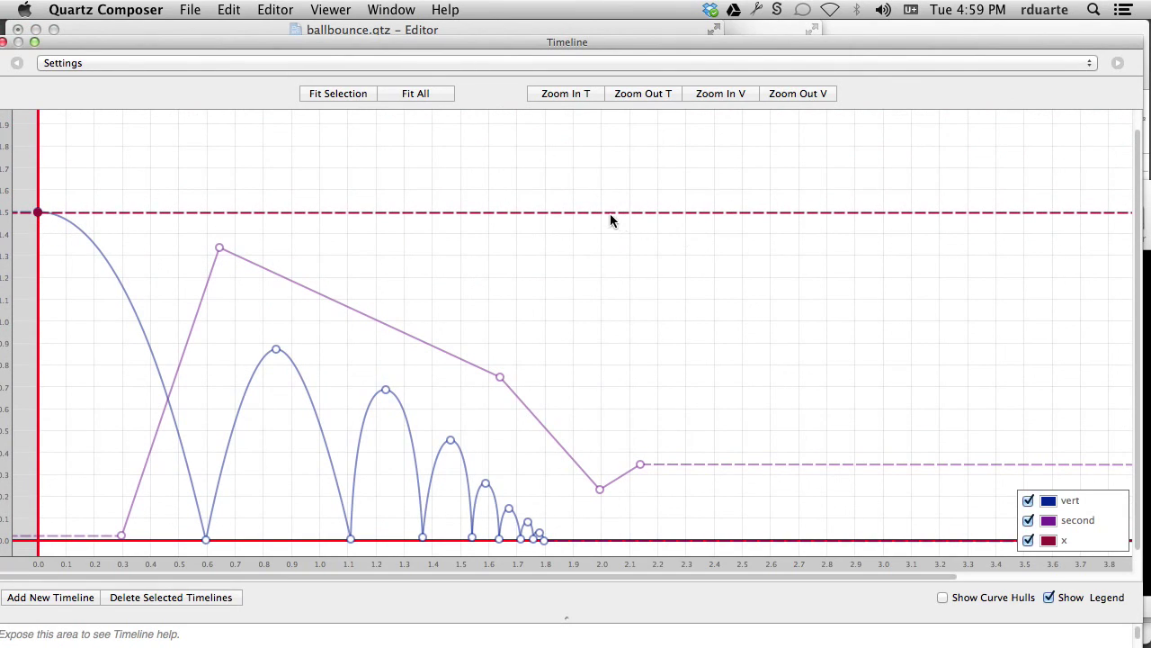
drag(609, 213, 544, 543)
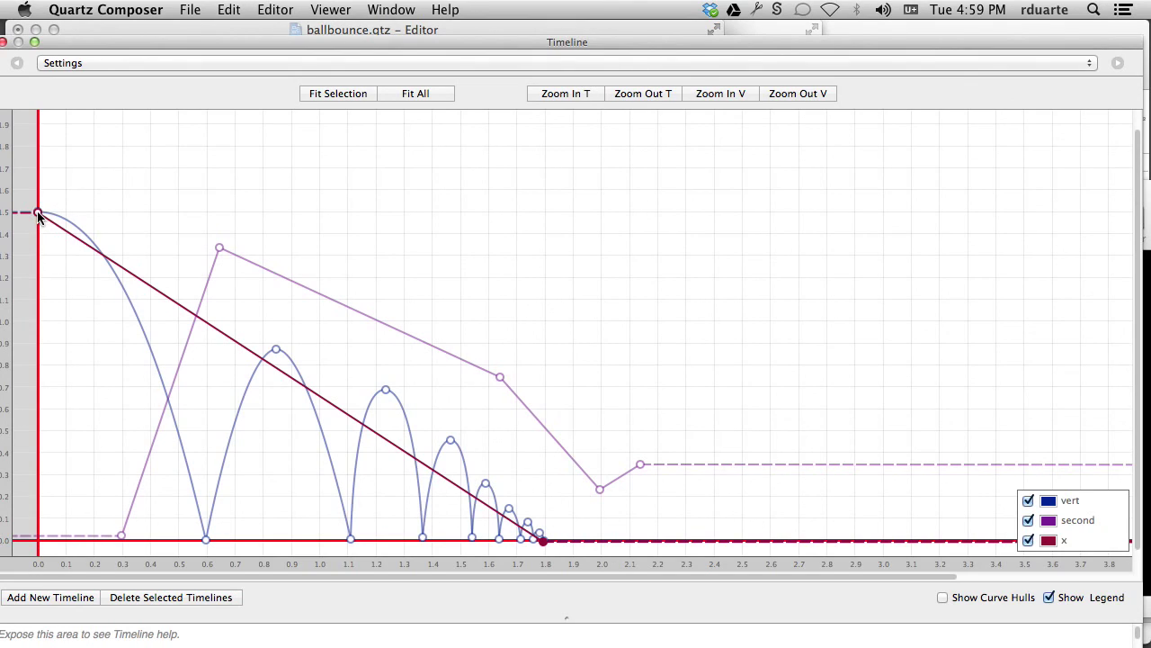
scroll(252, 225, up, 2)
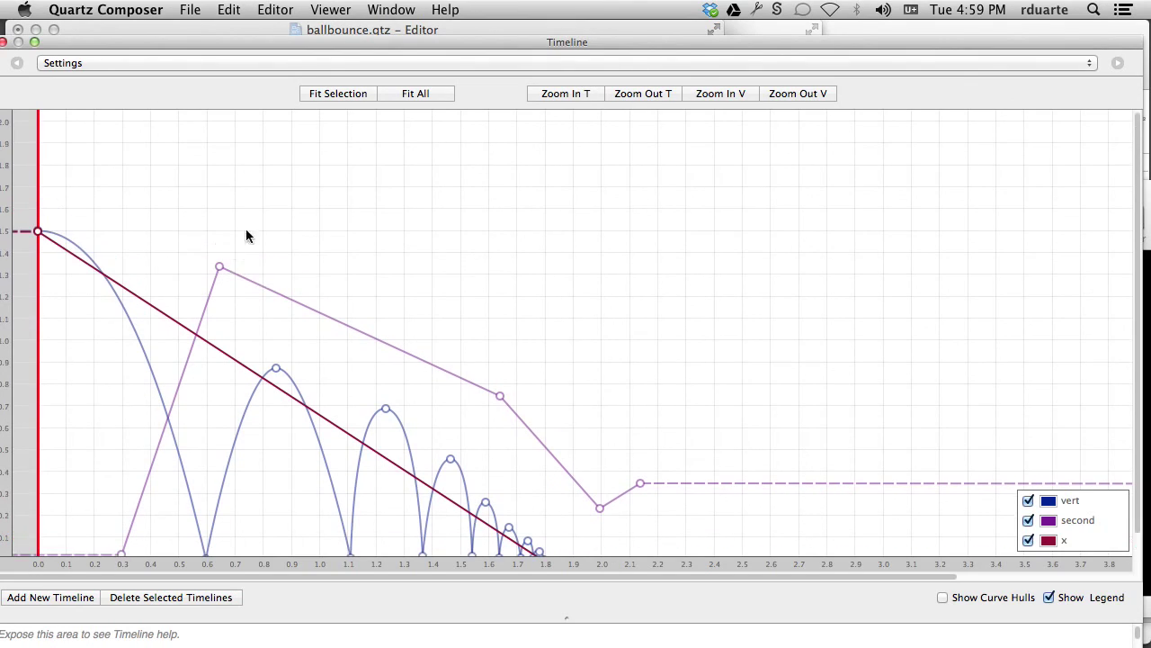
click(423, 93)
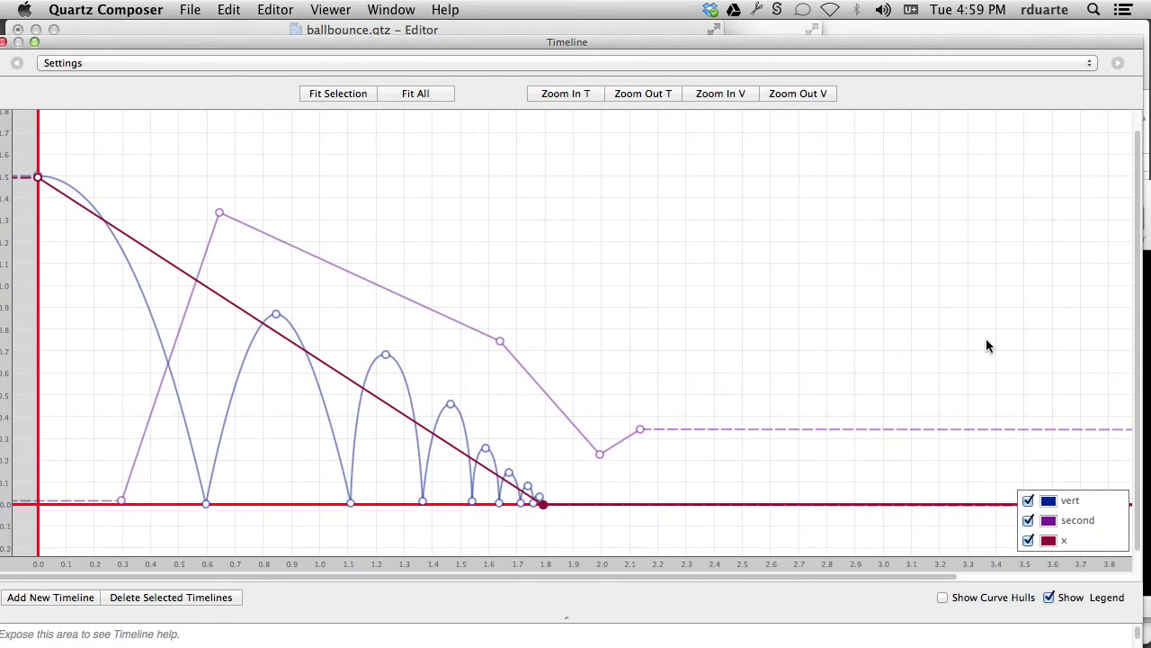
Step: Hide the second curve, zoom out values, and drag x's ends to roughly -2 and 1.5
click(1028, 521)
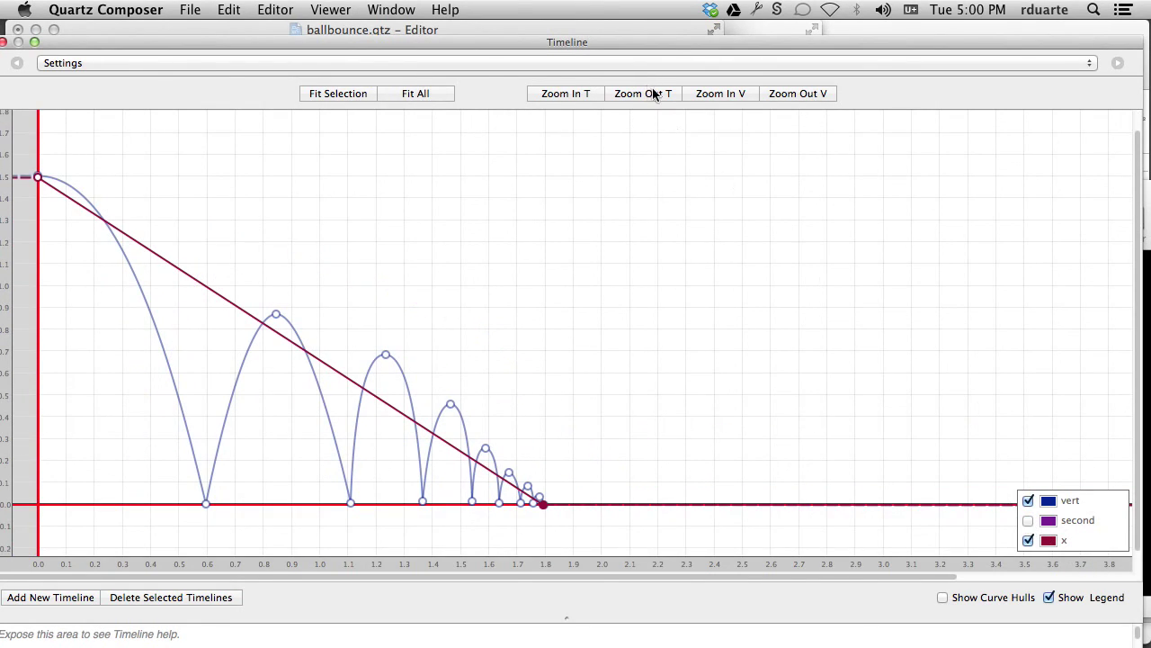
click(809, 94)
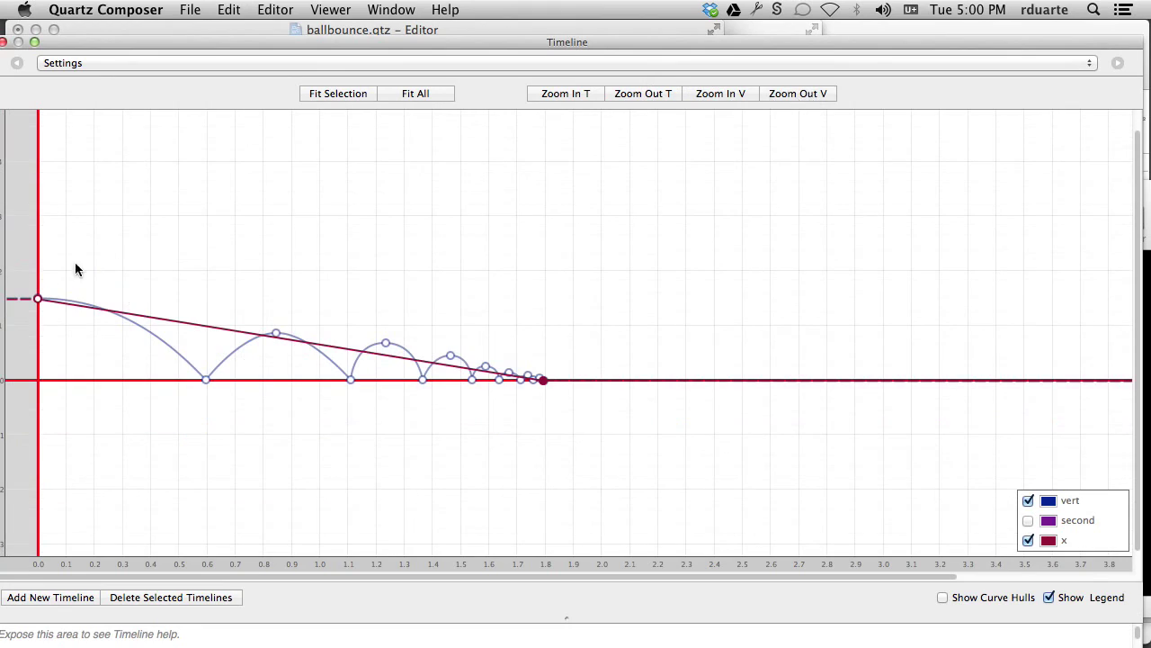
drag(37, 300, 32, 437)
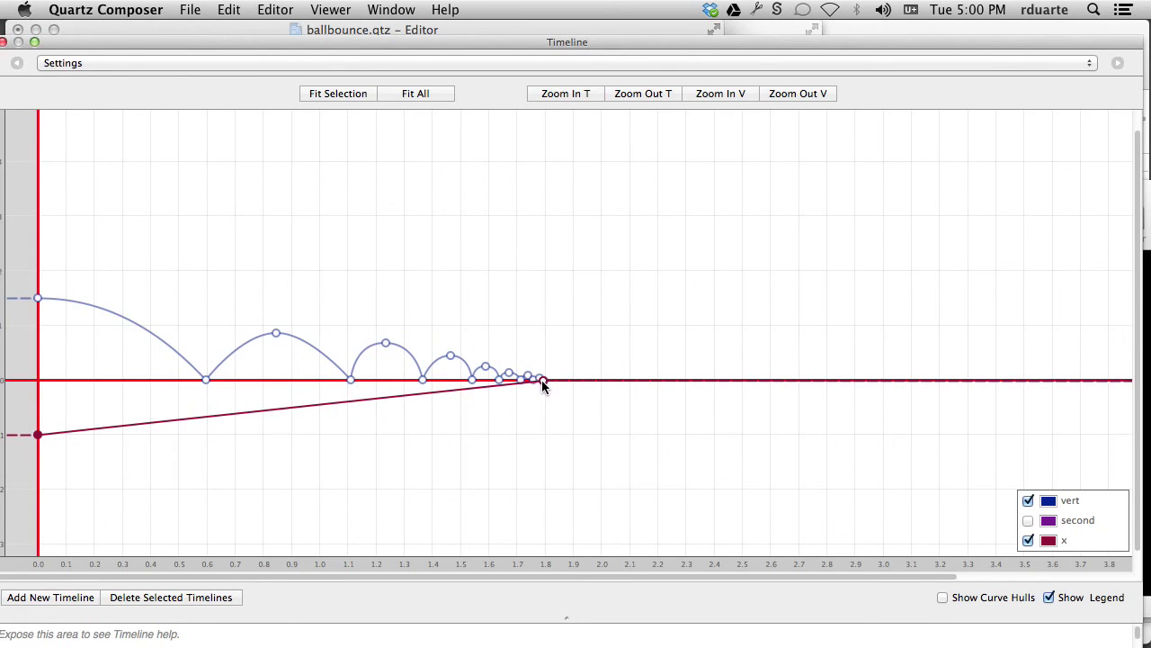
drag(543, 381, 545, 237)
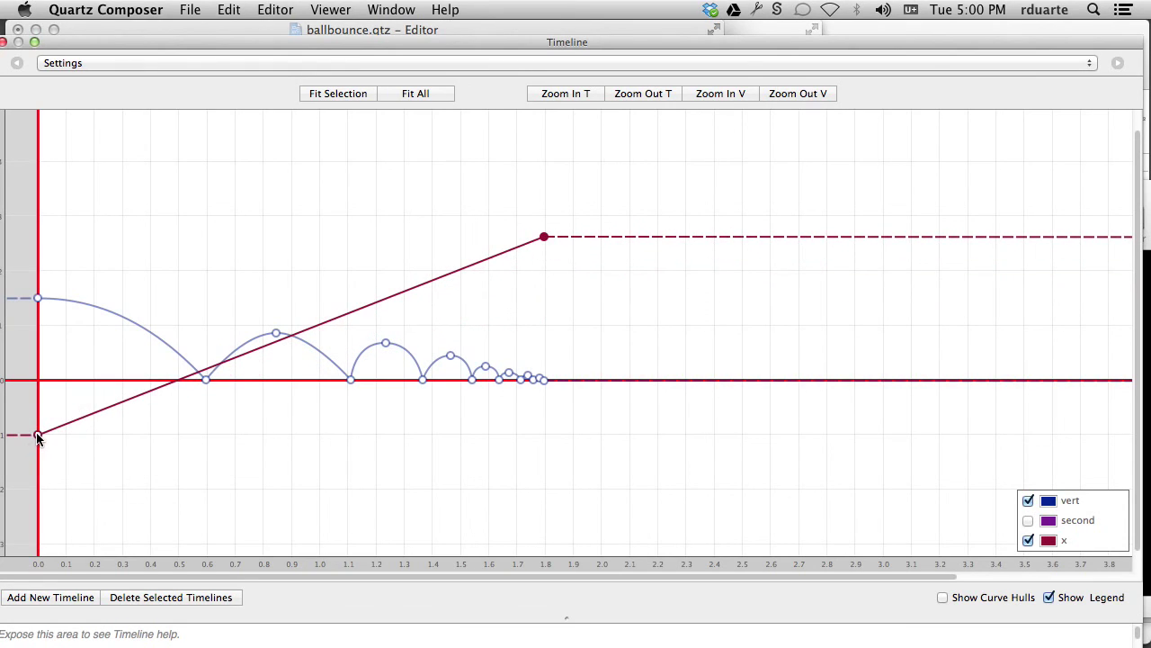
Step: Set the x curve's end keyframe value to exactly 1.8 and its start value to -1.8
double_click(544, 238)
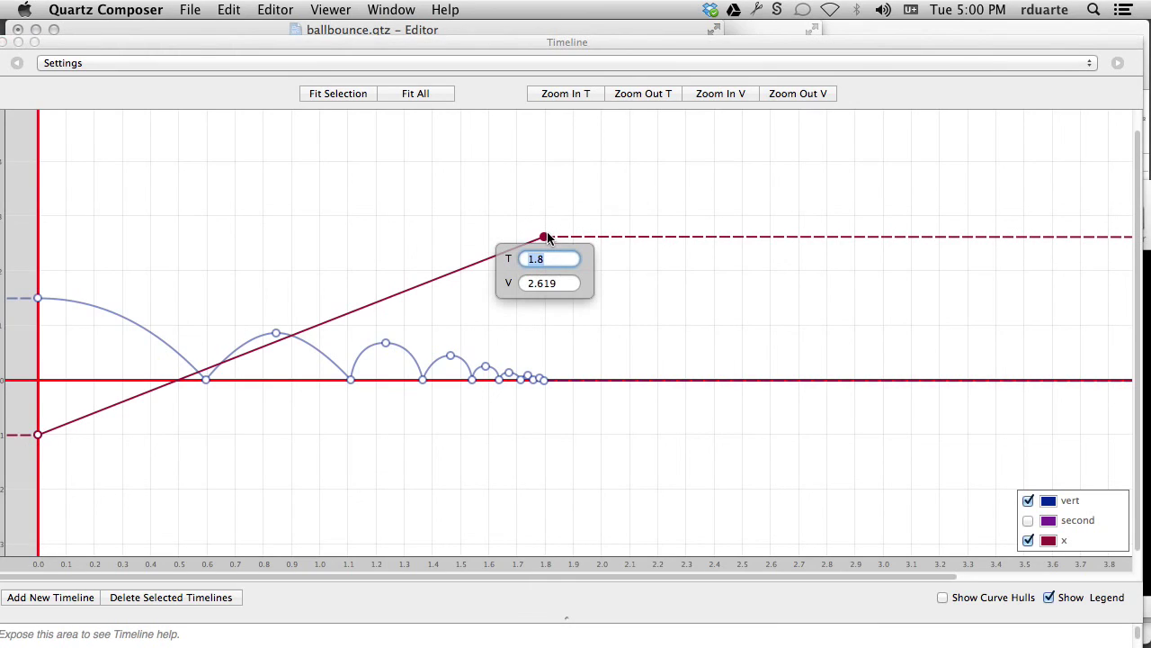
key(Tab)
text(1.8)
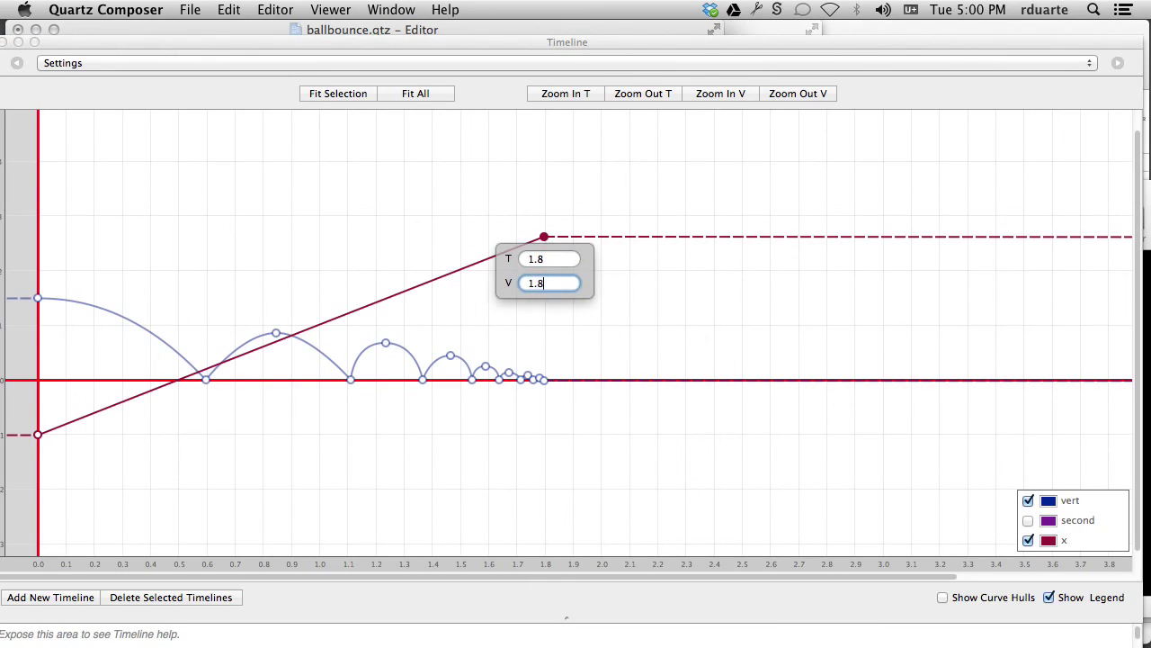
key(Return)
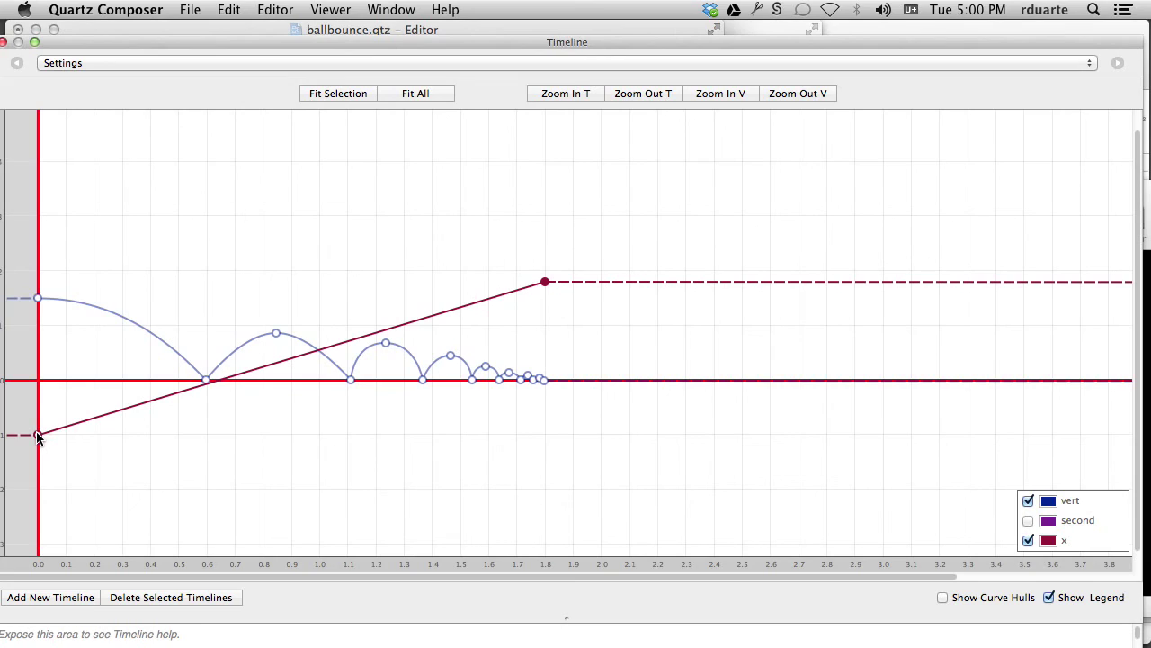
double_click(38, 435)
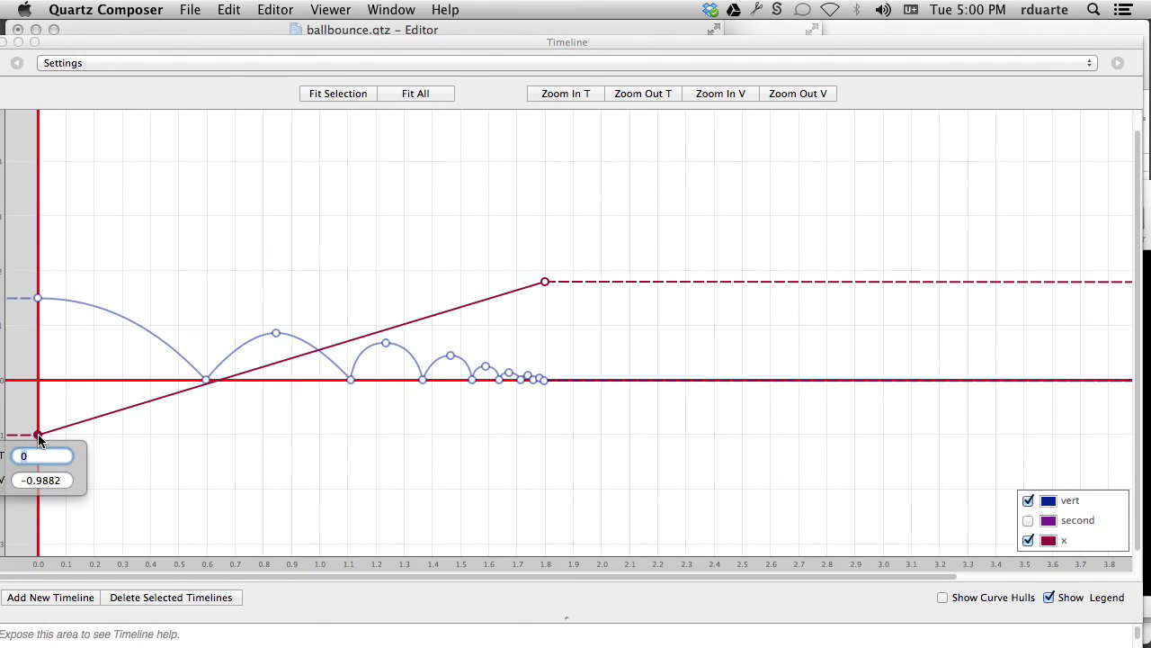
key(Tab)
text(-)
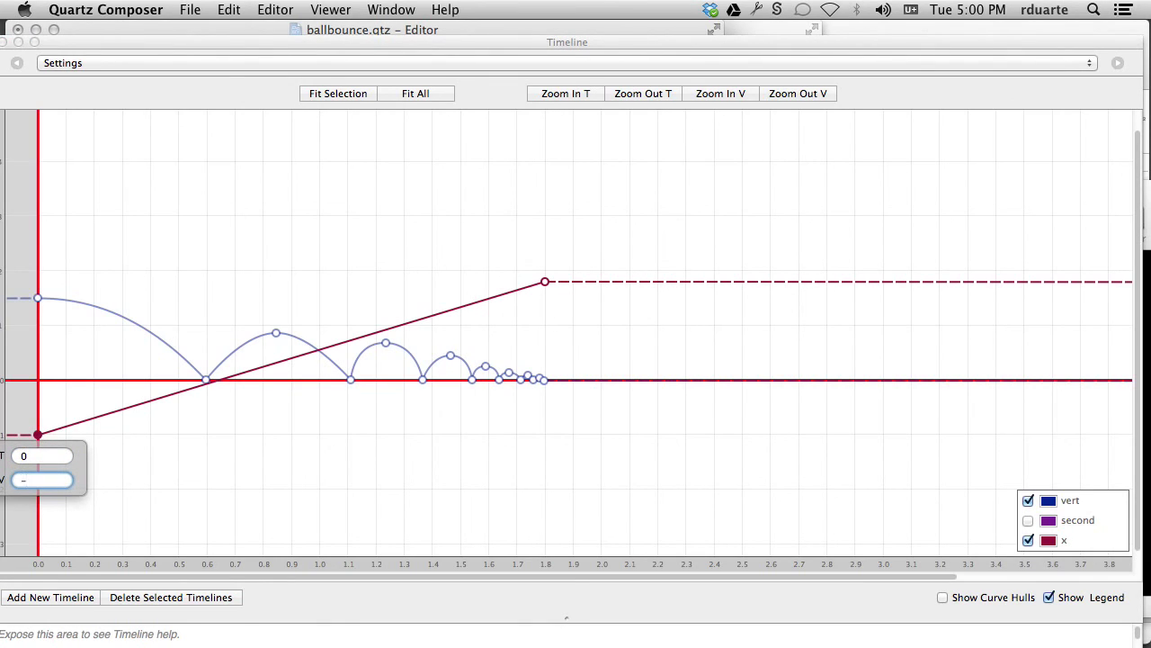
text(1.8)
key(Return)
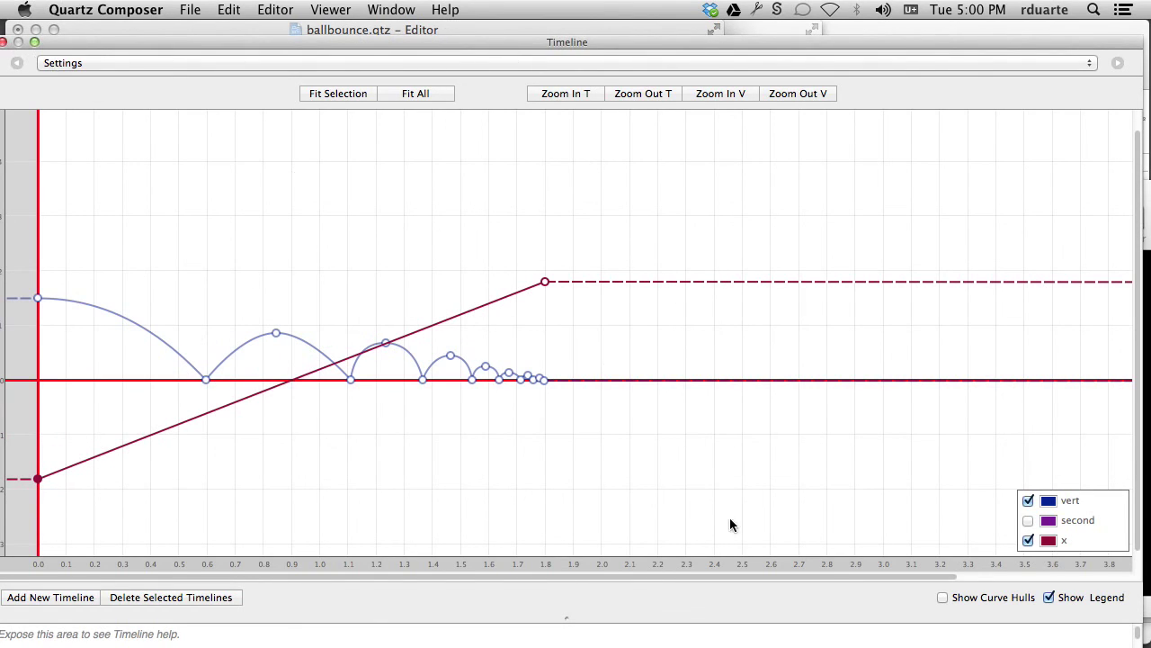
Step: Connect the Timeline's x output to the Circle's X Position
click(4, 43)
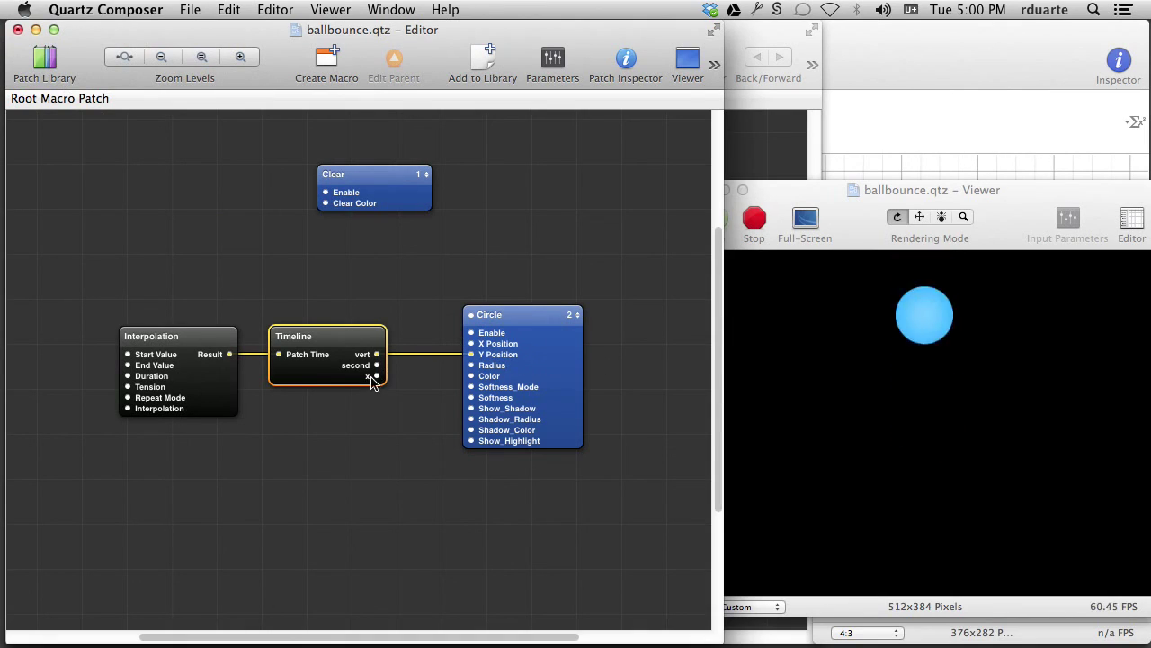
drag(376, 375, 470, 347)
mouse_move(471, 346)
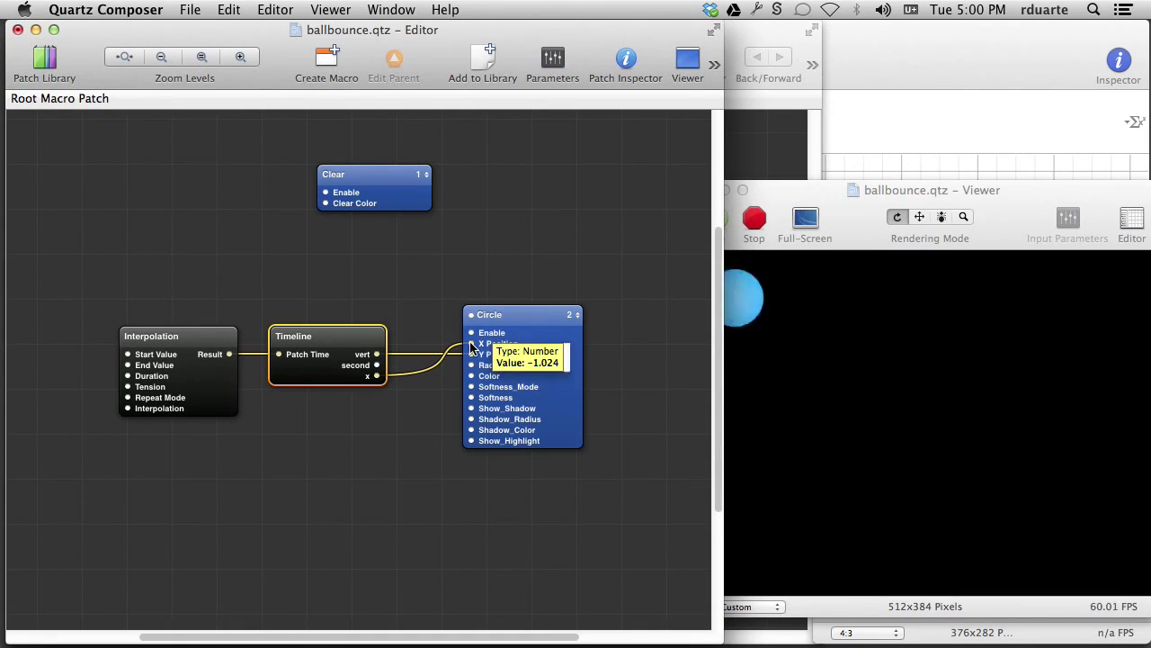
drag(844, 195, 633, 126)
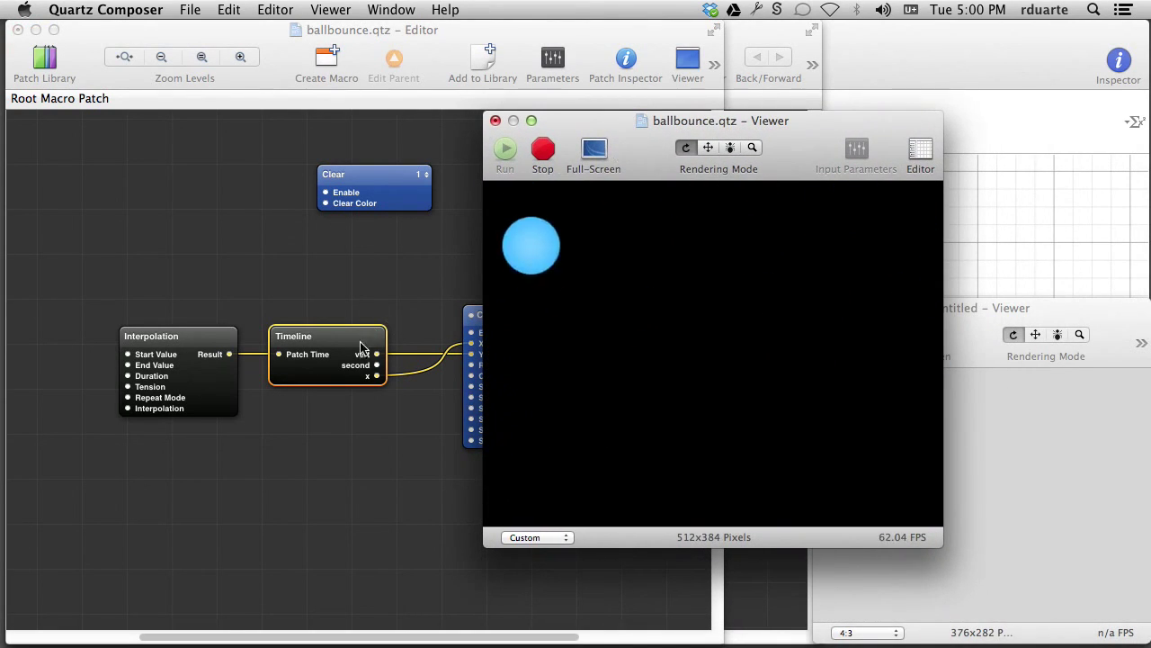
Step: Narrow the x curve to about -1.0 at the start and 0.9 at the end
click(348, 378)
key(super+i)
key(super+2)
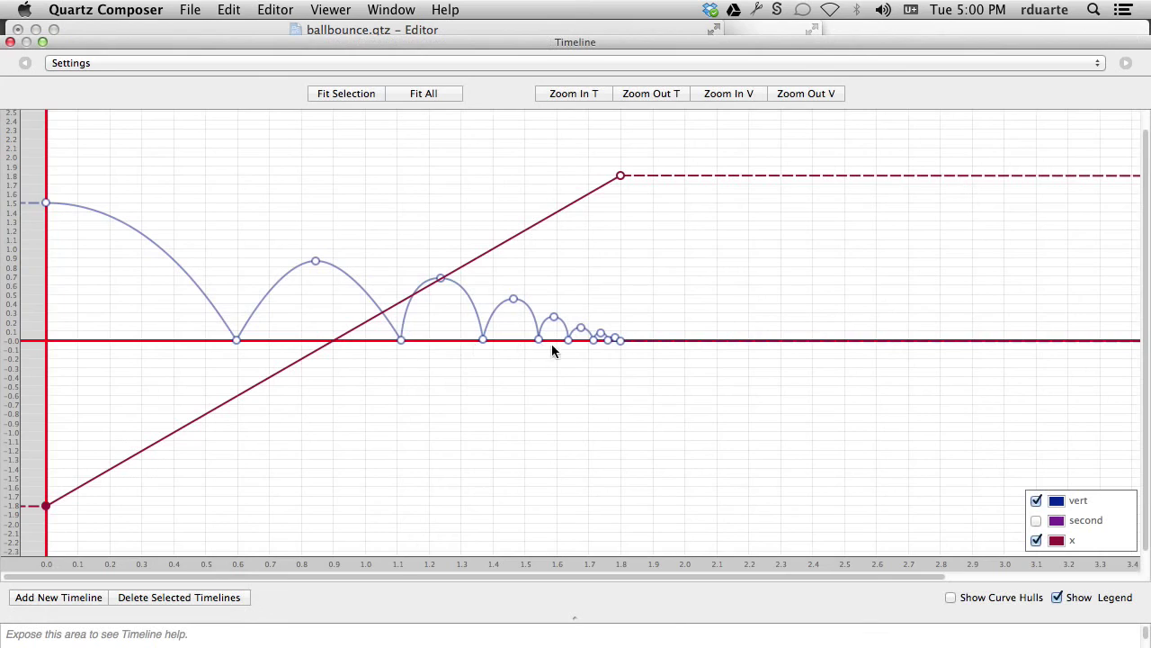
drag(623, 179, 622, 262)
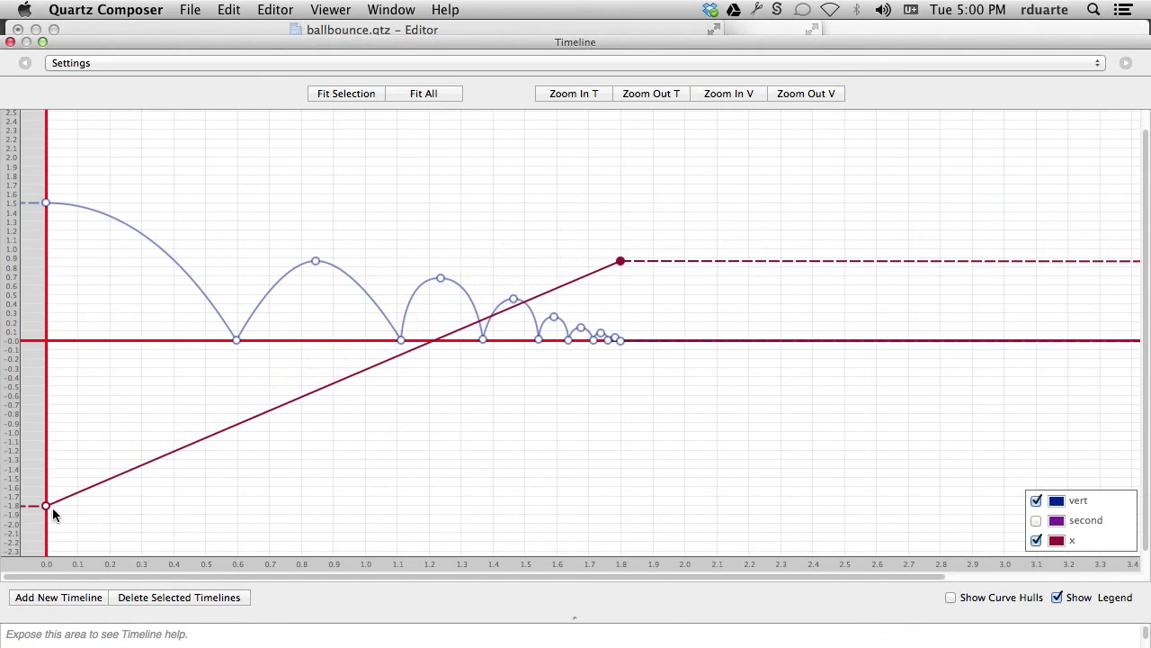
drag(52, 507, 52, 435)
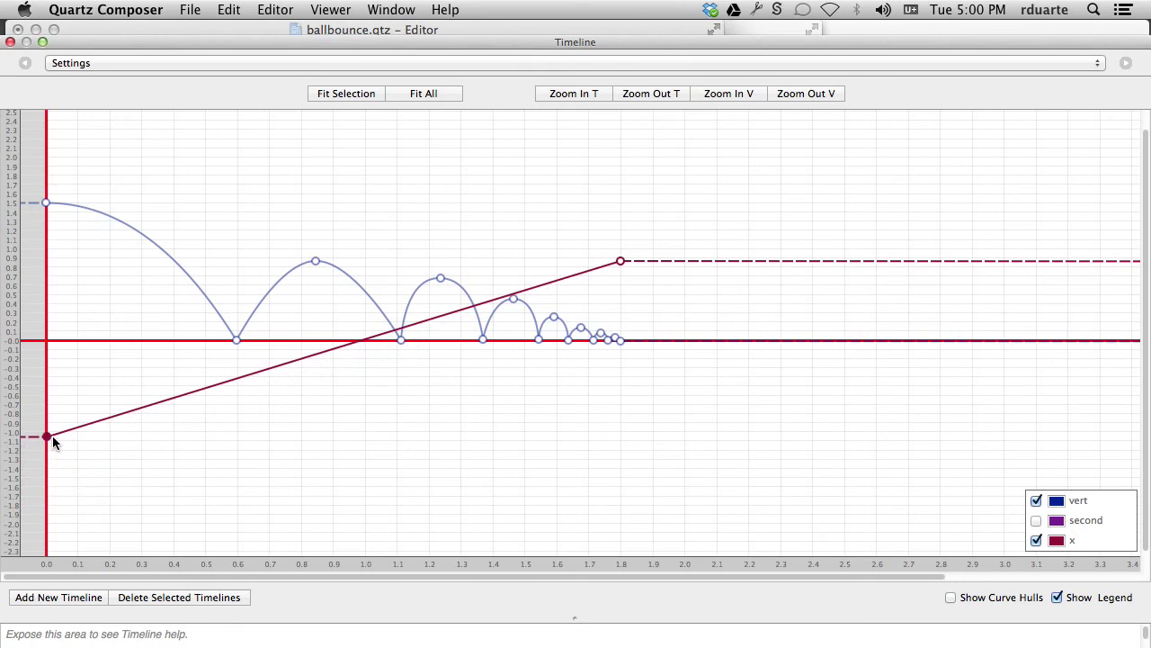
click(9, 42)
click(877, 311)
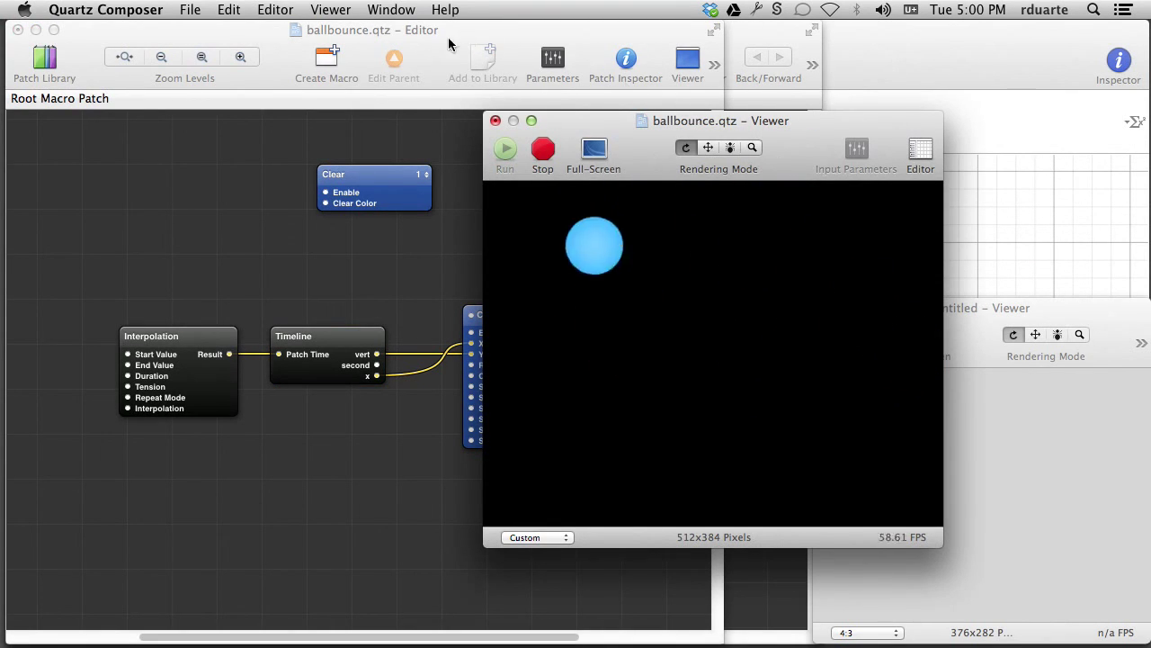
drag(708, 124, 604, 142)
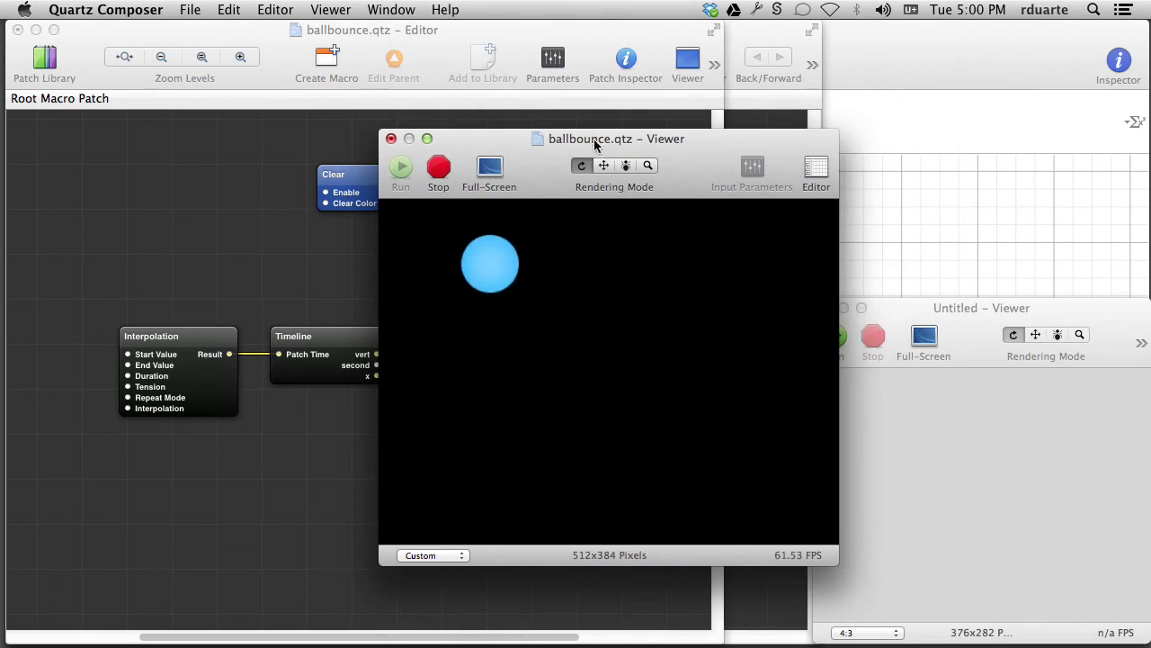